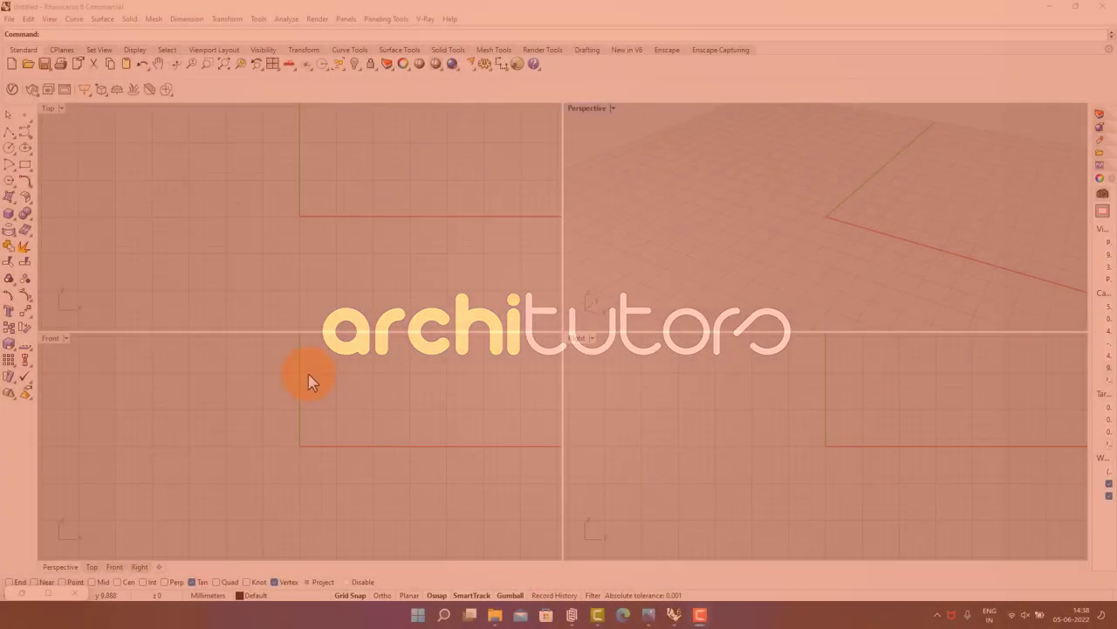
# Start a Polyline in the Front view, panned toward the origin, to trace the wall outline
pyautogui.scroll(-1, 321, 395)
pyautogui.scroll(-1, 352, 428)
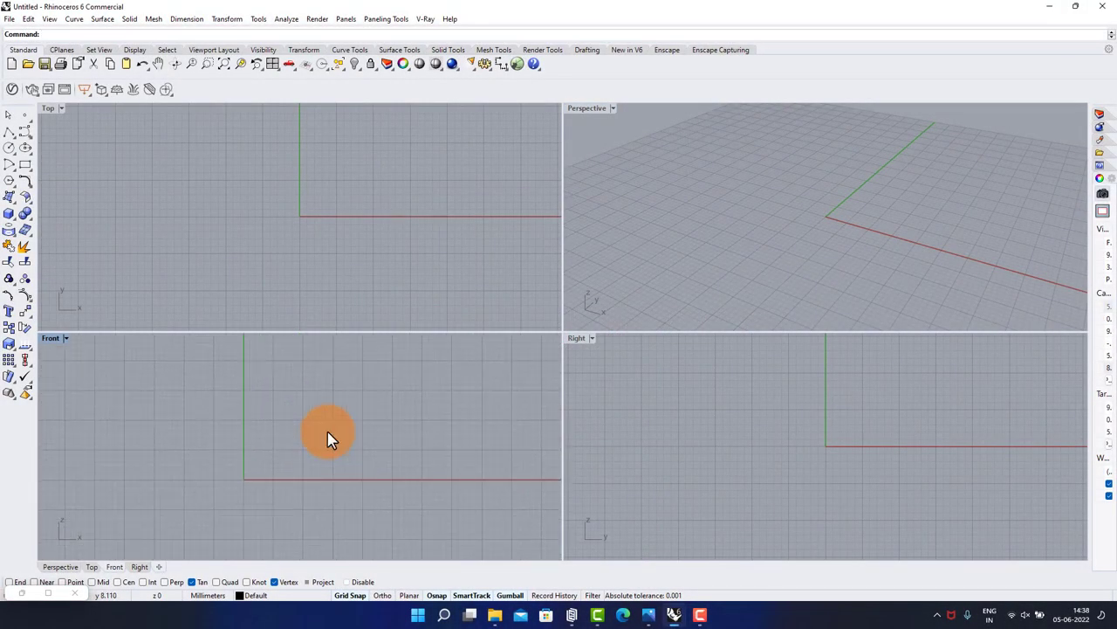
pyautogui.write('P')
pyautogui.write('ol')
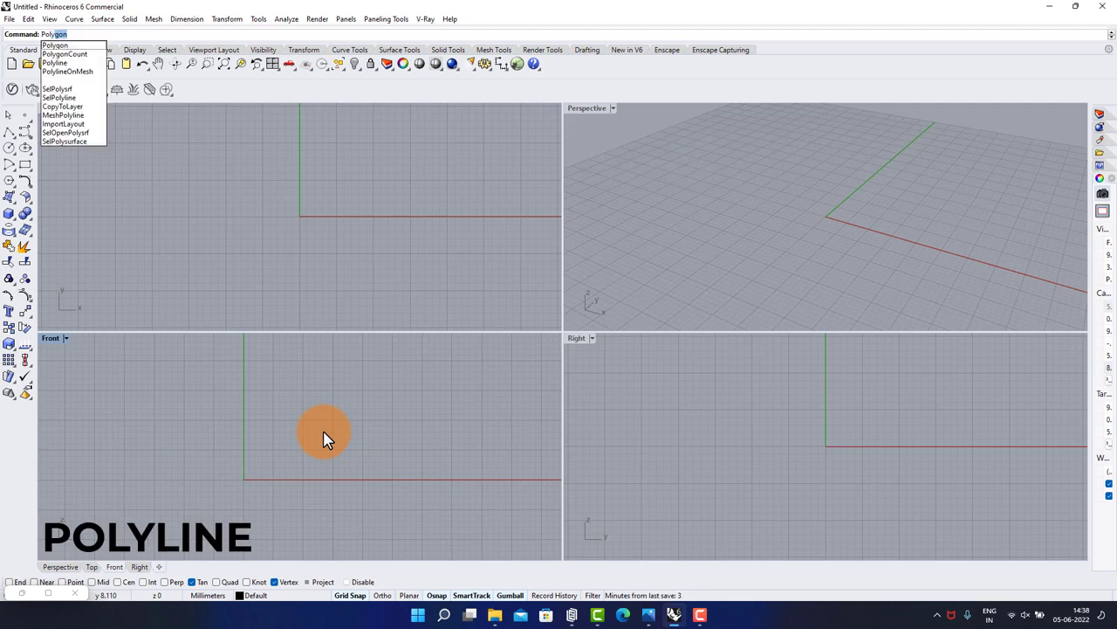
pyautogui.write('y')
pyautogui.press('capslock')
pyautogui.press('Return')
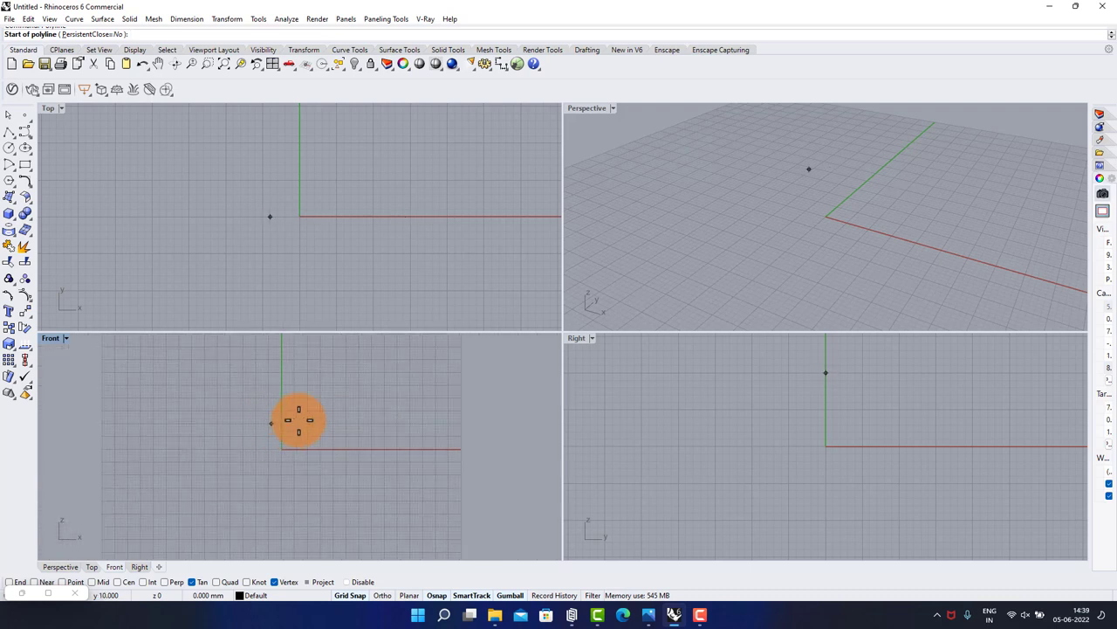
pyautogui.moveTo(297, 425); pyautogui.dragTo(199, 466, button='right')
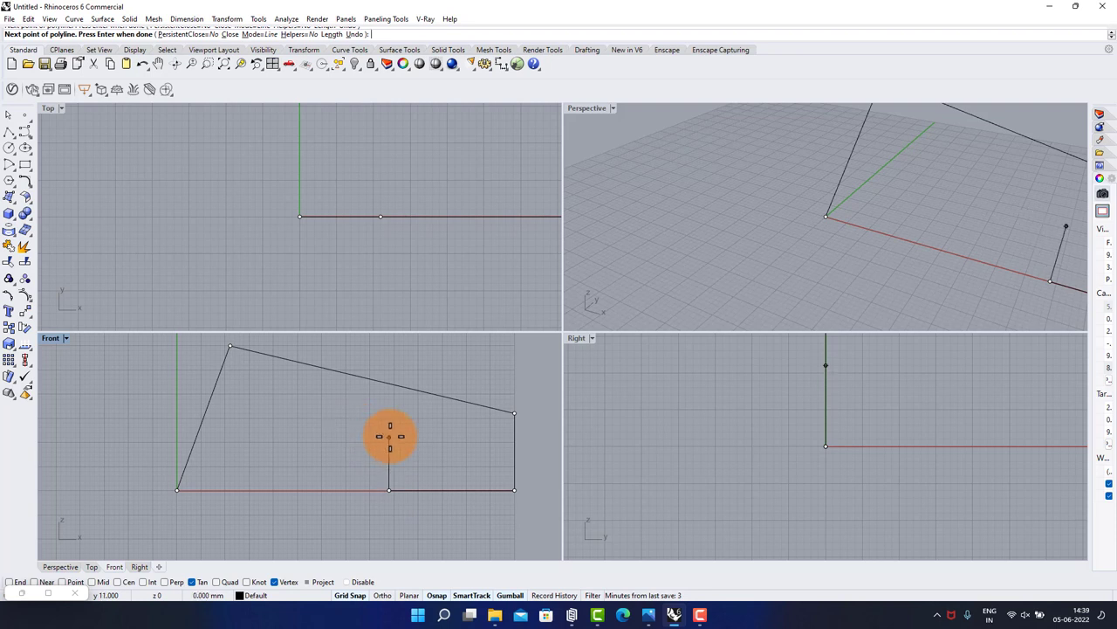
# Finish the last base vertex and close the wall outline at its start point
pyautogui.click(302, 489)
pyautogui.click(177, 489)
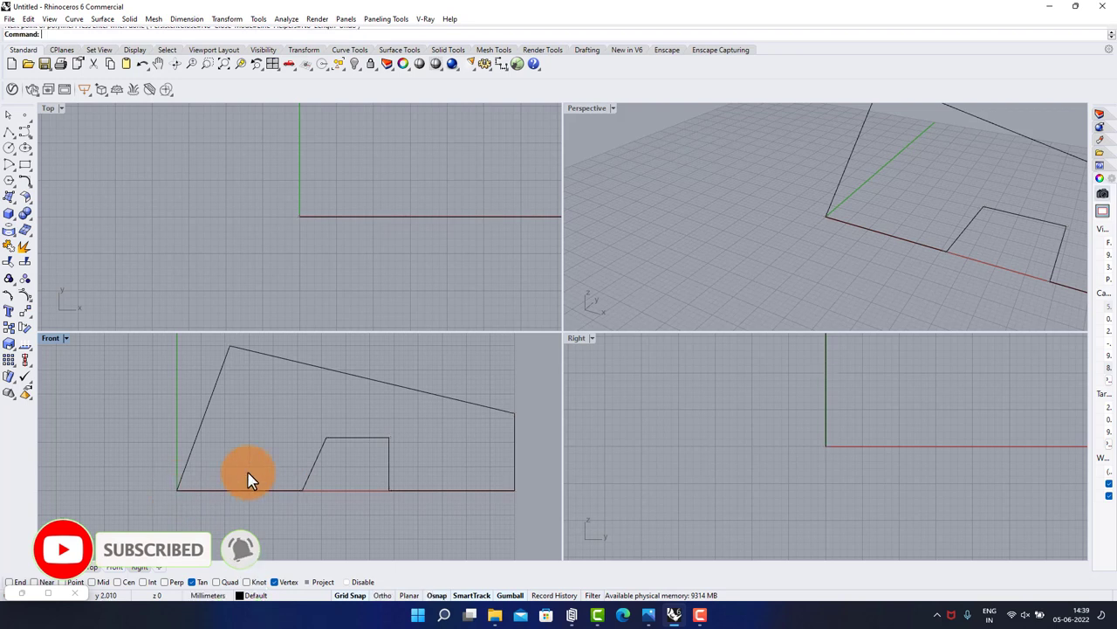
pyautogui.scroll(-1, 416, 374)
pyautogui.scroll(-3, 311, 437)
pyautogui.scroll(3, 421, 434)
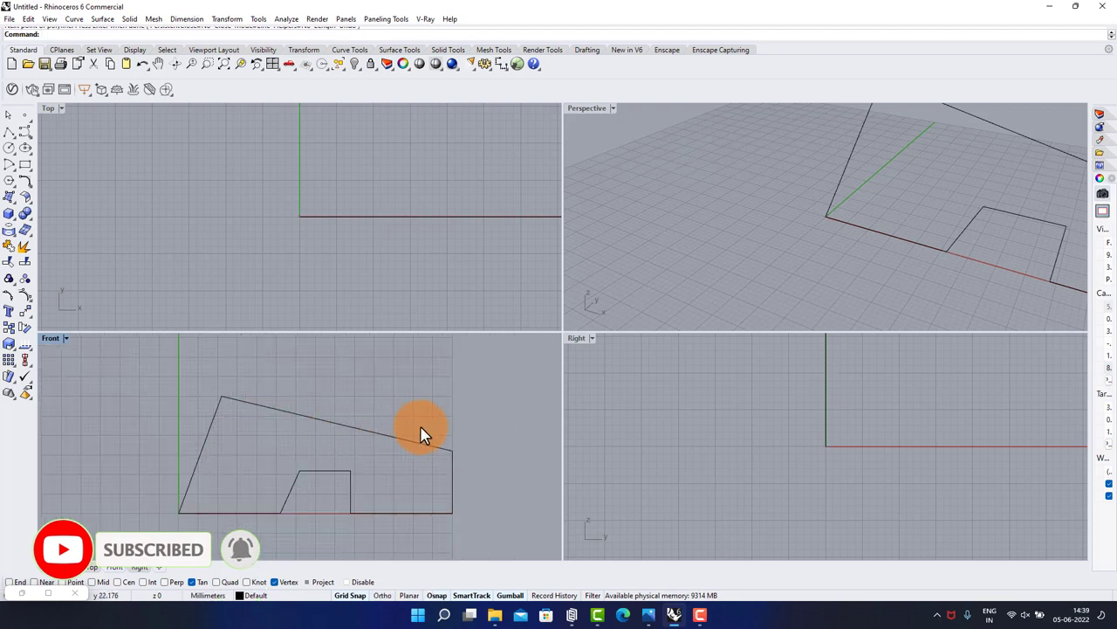
# Raise the top edge, lower the right top corner, and slant a doorway side
pyautogui.click(247, 407)
pyautogui.press('F10')
pyautogui.click(337, 424)
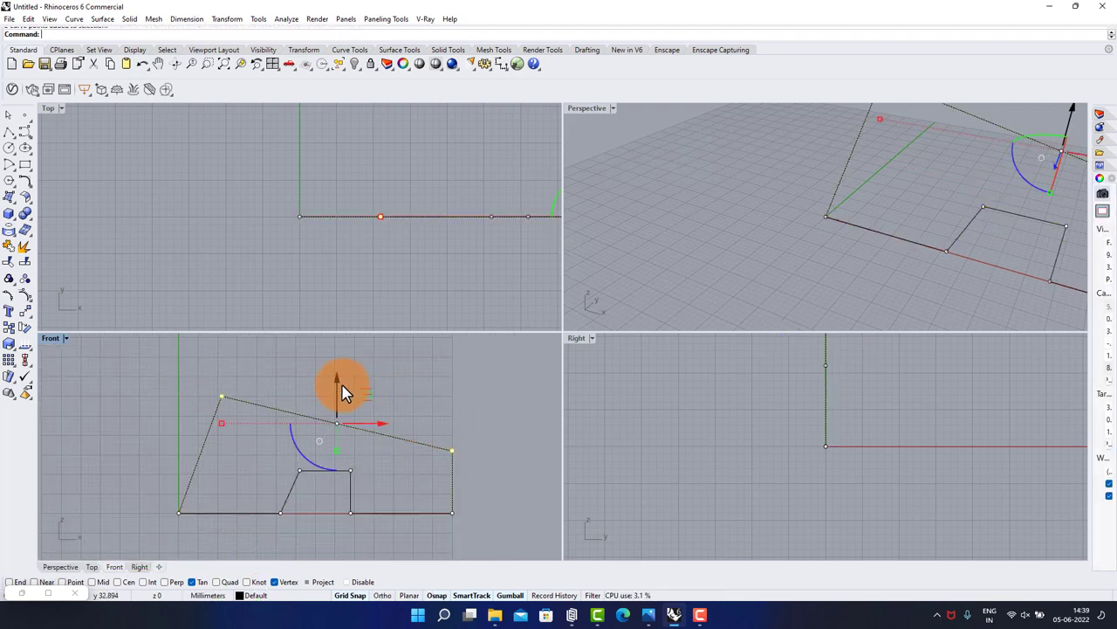
pyautogui.moveTo(342, 393); pyautogui.dragTo(343, 381)
pyautogui.click(452, 438)
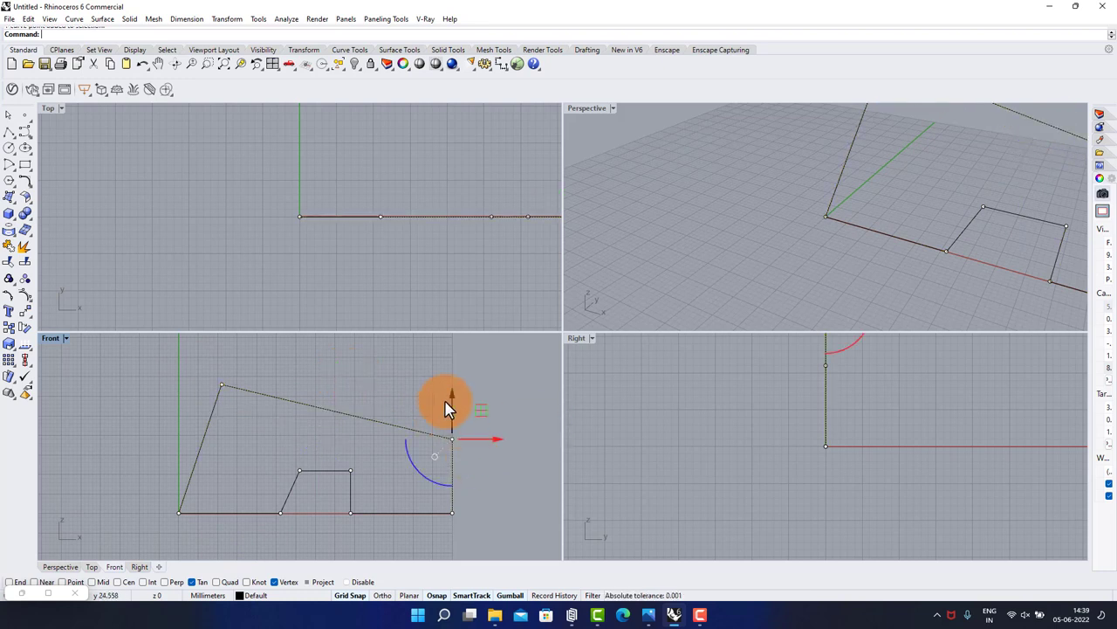
pyautogui.moveTo(452, 407); pyautogui.dragTo(452, 417)
pyautogui.click(301, 471)
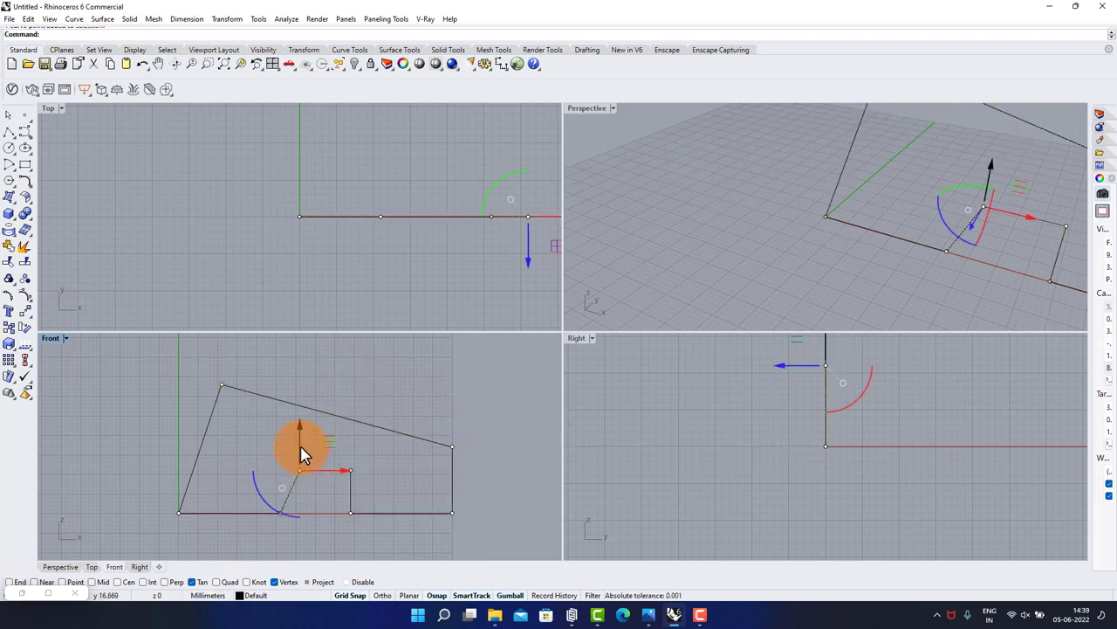
pyautogui.moveTo(340, 472)
pyautogui.mouseDown()
pyautogui.moveTo(386, 480)
pyautogui.moveTo(358, 468)
pyautogui.mouseUp()
pyautogui.scroll(3, 274, 519)
pyautogui.scroll(-3, 291, 493)
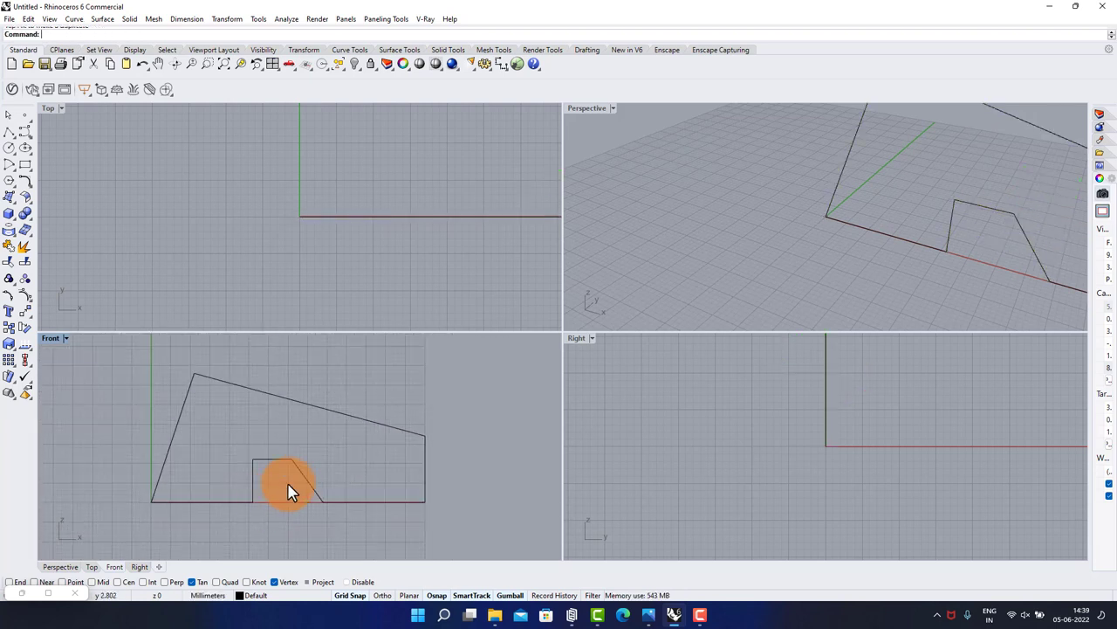
# In a maximised Perspective view, push the two upper corners out of plane
pyautogui.doubleClick(590, 107)
pyautogui.moveTo(576, 117)
pyautogui.mouseDown(button='right')
pyautogui.moveTo(706, 288)
pyautogui.moveTo(644, 227)
pyautogui.moveTo(618, 265)
pyautogui.moveTo(686, 307)
pyautogui.moveTo(774, 262)
pyautogui.moveTo(720, 301)
pyautogui.mouseUp(button='right')
pyautogui.click(729, 247)
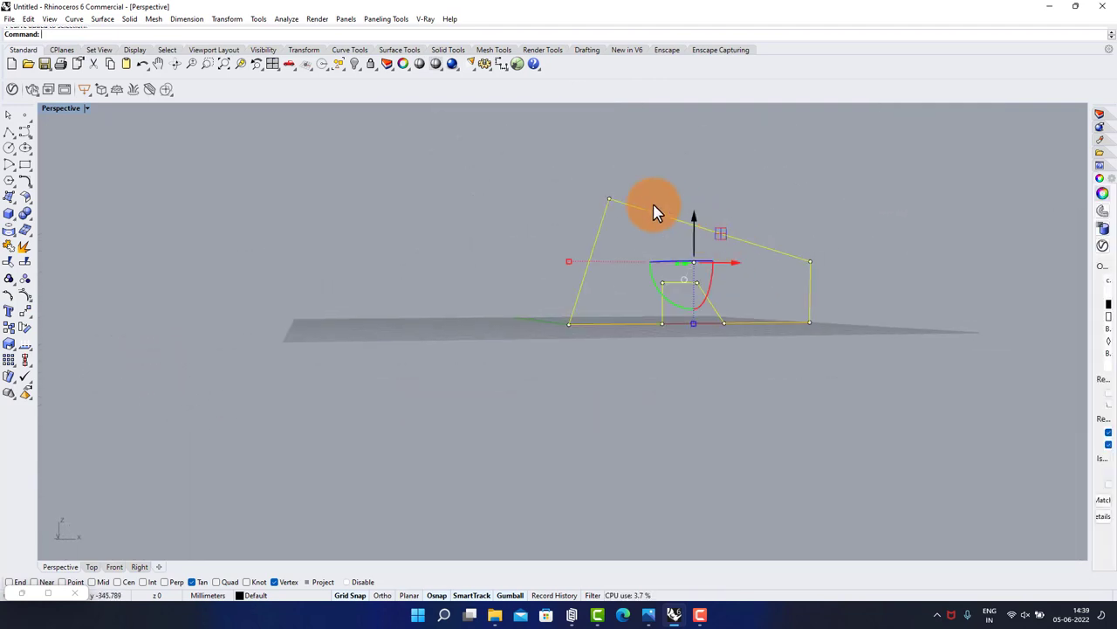
pyautogui.press('F10')
pyautogui.moveTo(574, 170)
pyautogui.mouseDown()
pyautogui.moveTo(861, 279)
pyautogui.moveTo(831, 268)
pyautogui.mouseUp()
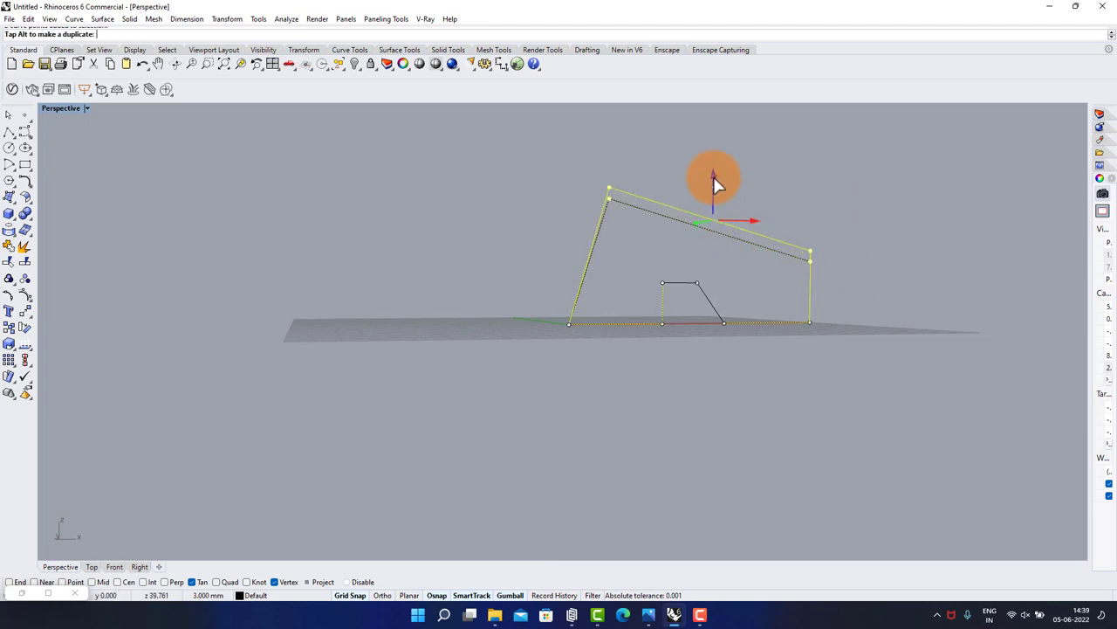
pyautogui.moveTo(713, 183); pyautogui.dragTo(736, 182)
pyautogui.moveTo(736, 182)
pyautogui.mouseDown(button='right')
pyautogui.moveTo(797, 267)
pyautogui.moveTo(761, 315)
pyautogui.mouseUp(button='right')
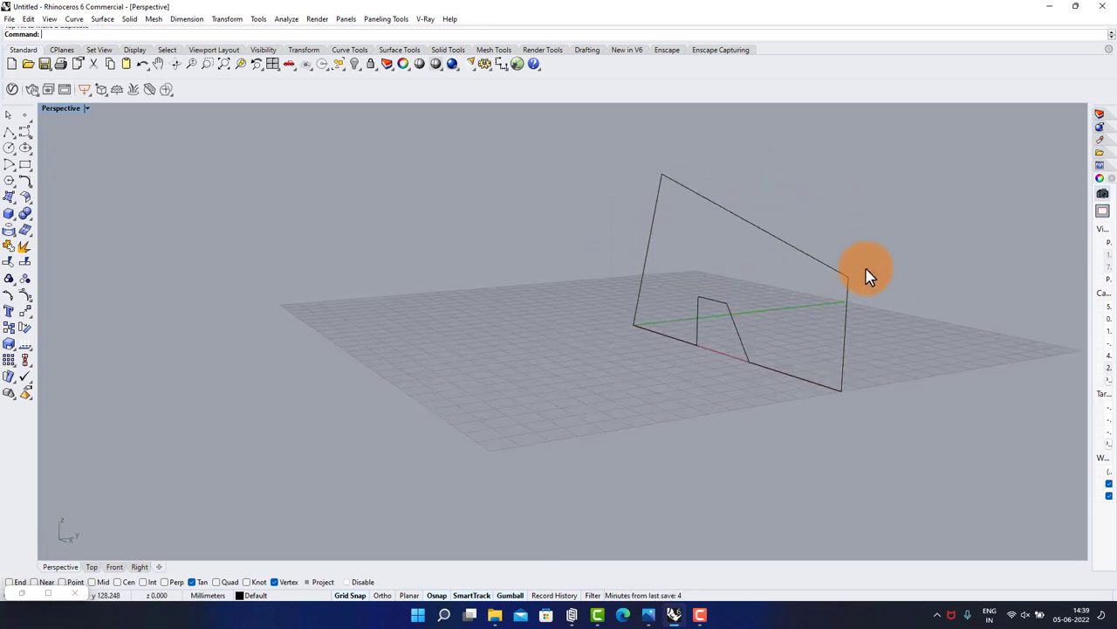
pyautogui.moveTo(866, 275)
pyautogui.mouseDown(button='right')
pyautogui.moveTo(803, 317)
pyautogui.moveTo(865, 321)
pyautogui.mouseUp(button='right')
# In Grasshopper, add a Curve parameter and set the wall outline into it
pyautogui.press('Return')
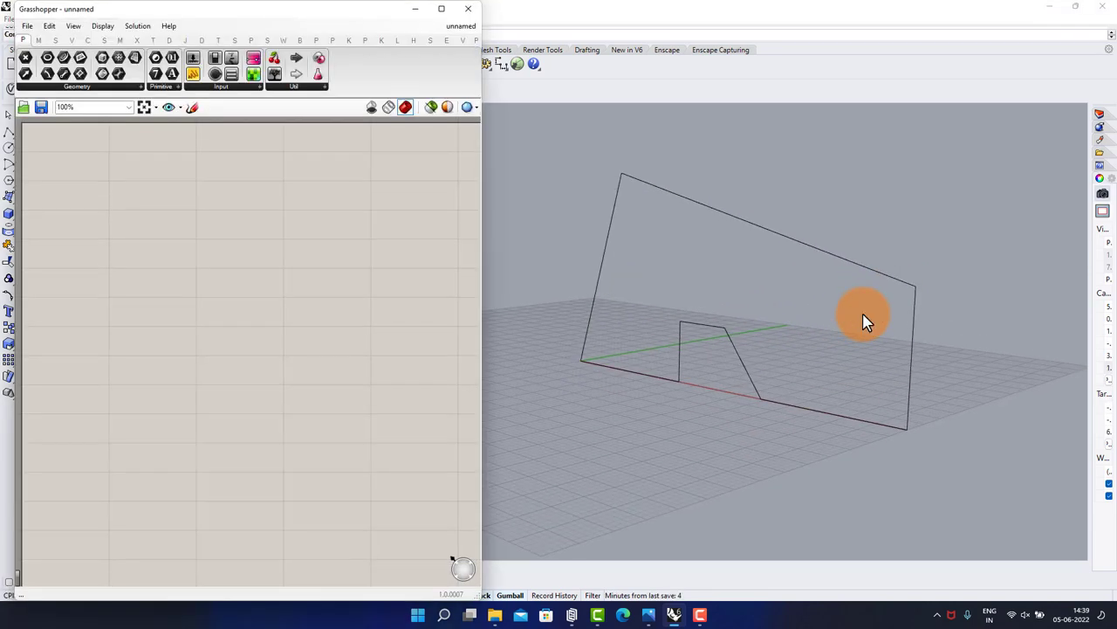
pyautogui.rightClick(109, 172)
pyautogui.click(85, 169)
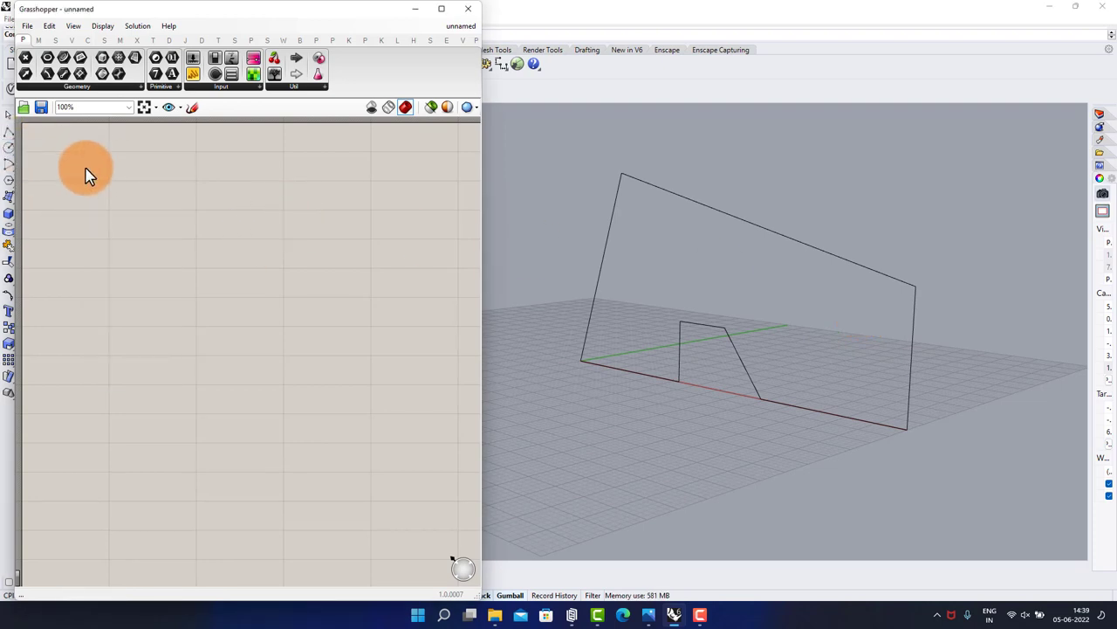
pyautogui.scroll(3, 125, 217)
pyautogui.doubleClick(157, 205)
pyautogui.write('cur')
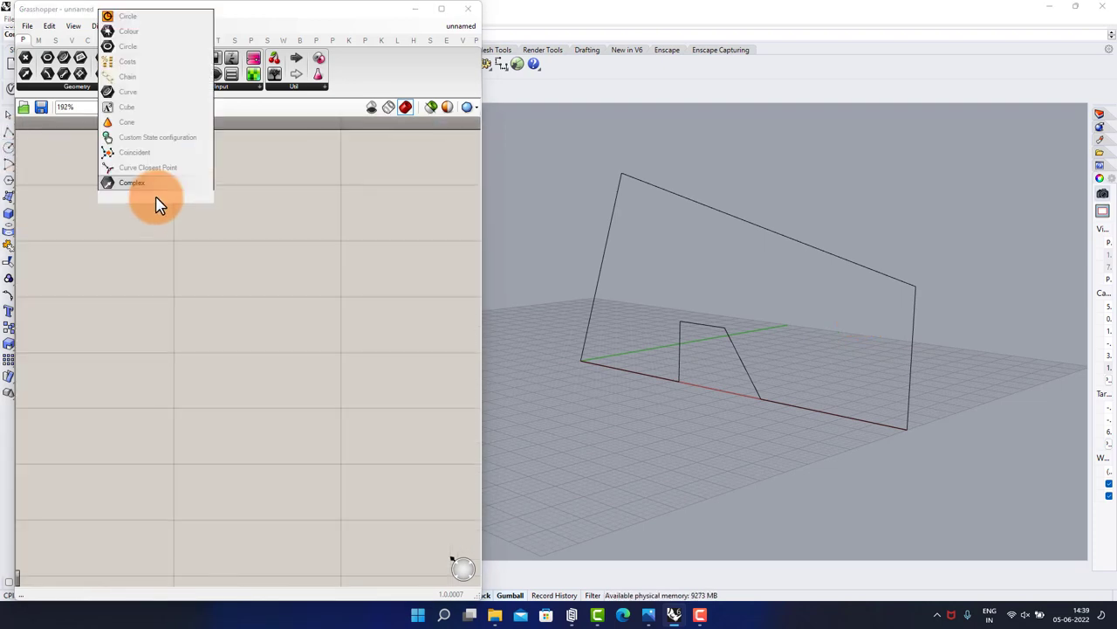
pyautogui.write('ve')
pyautogui.click(146, 190)
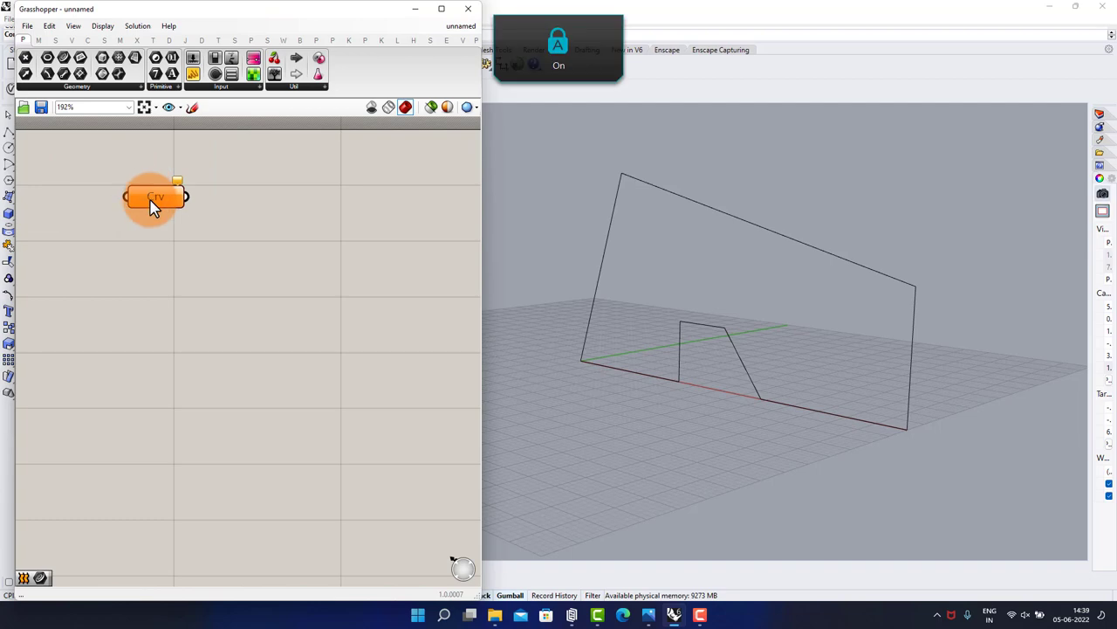
pyautogui.rightClick(148, 199)
pyautogui.click(210, 357)
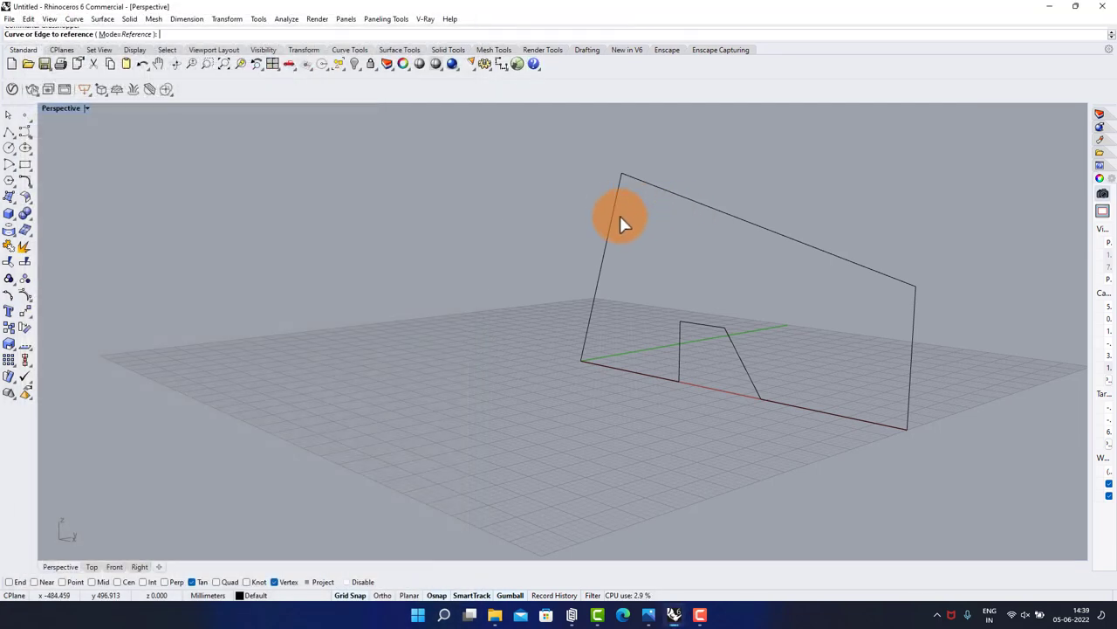
pyautogui.click(617, 216)
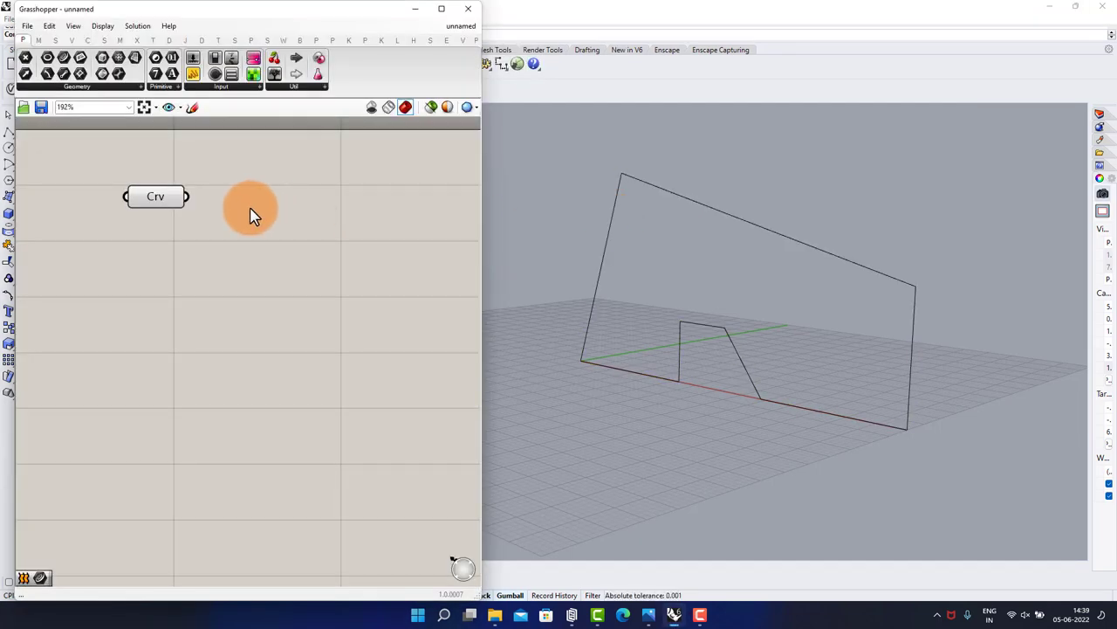
# Turn the curve into a Boundary Surfaces surface, bake it to Rhino, and hide its preview
pyautogui.doubleClick(251, 216)
pyautogui.write('bou')
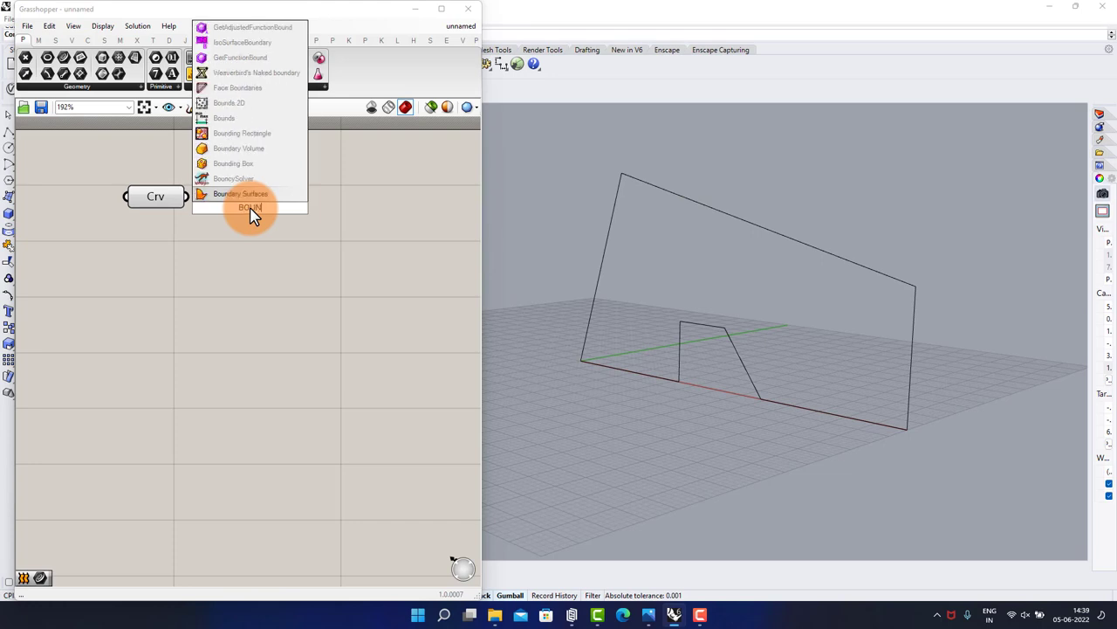
pyautogui.press('Return')
pyautogui.moveTo(187, 196); pyautogui.dragTo(215, 205)
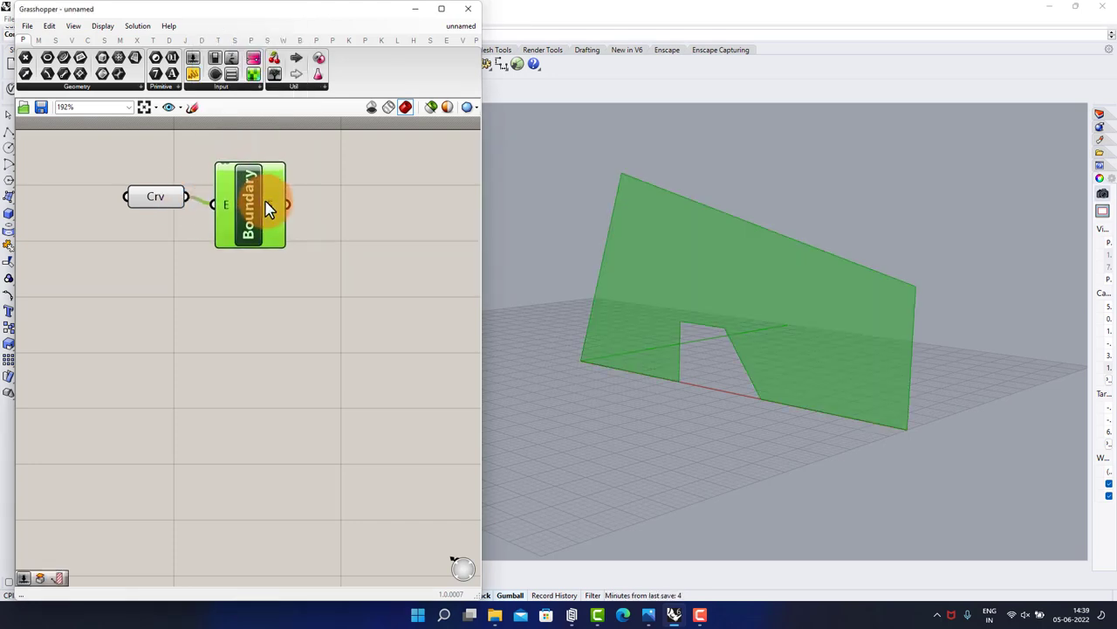
pyautogui.rightClick(245, 203)
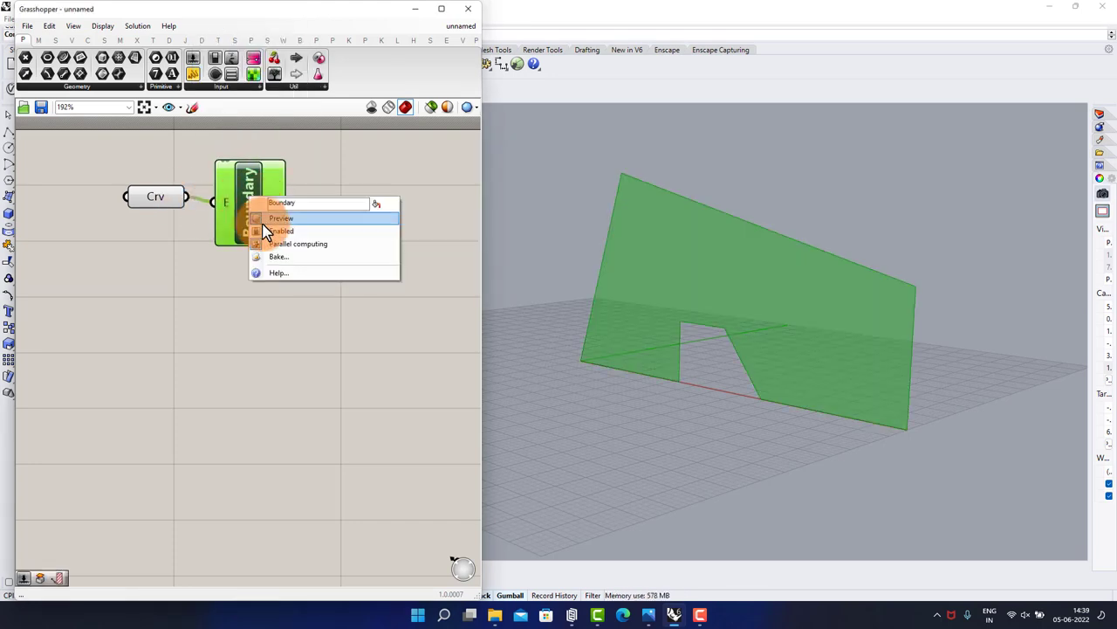
pyautogui.click(268, 256)
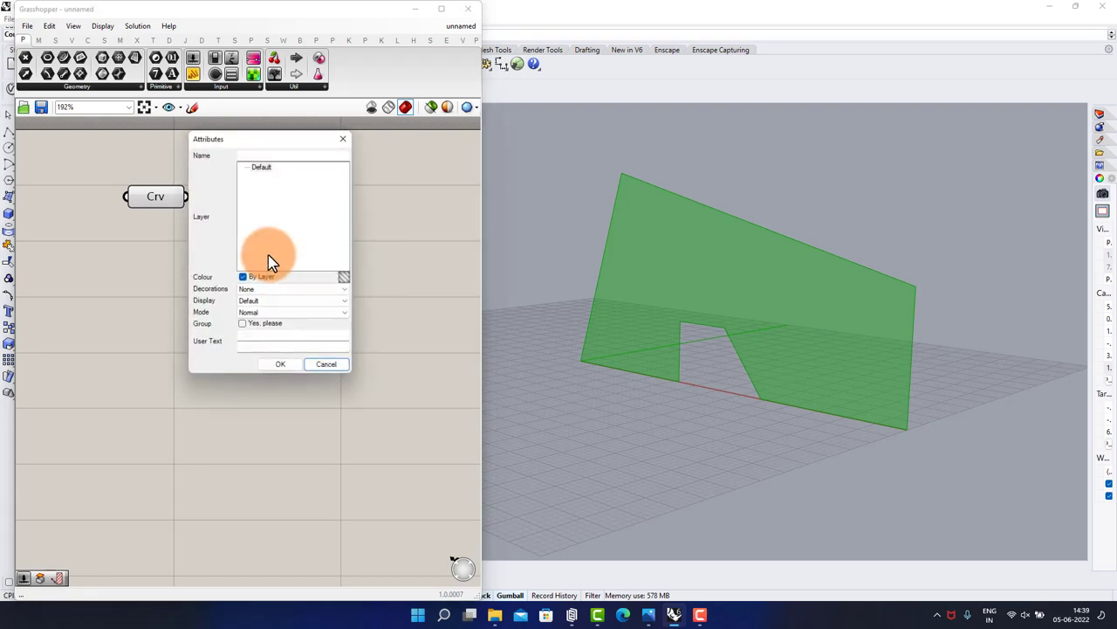
pyautogui.click(274, 364)
pyautogui.middleClick(164, 238)
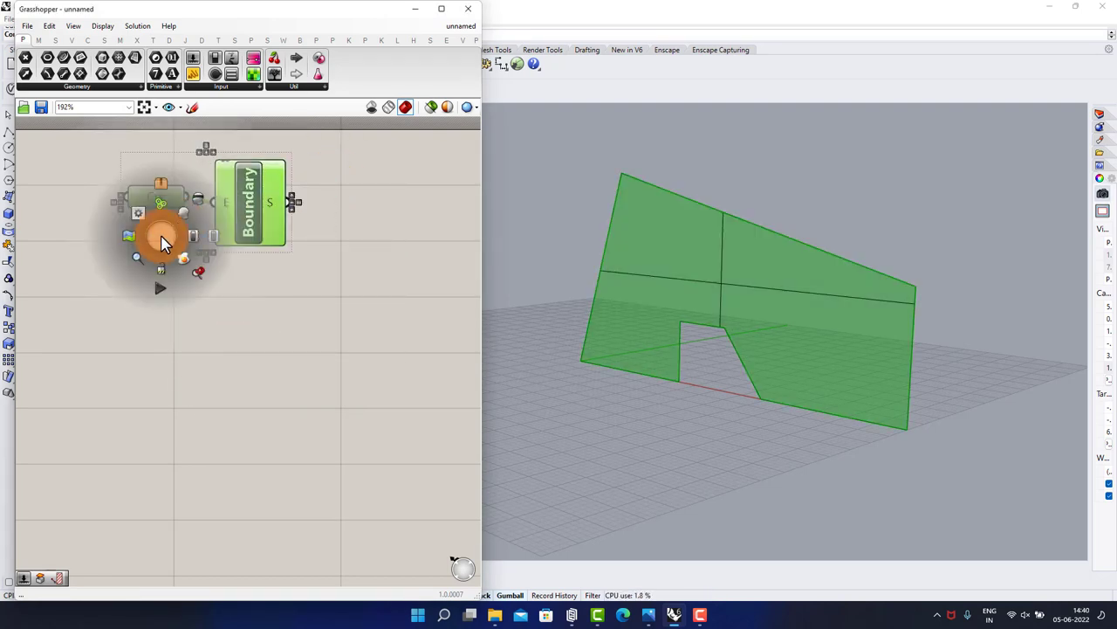
pyautogui.click(195, 205)
pyautogui.moveTo(282, 282); pyautogui.dragTo(219, 256, button='right')
# Add a Srf parameter referencing the baked wall, then minimise Grasshopper
pyautogui.middleClick(222, 229)
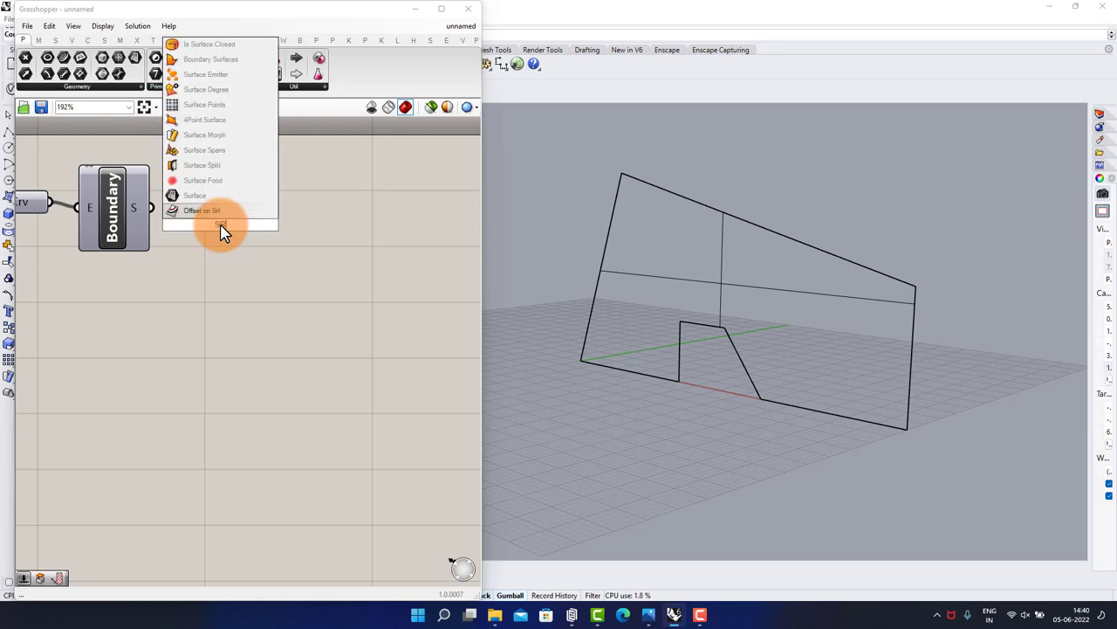
pyautogui.click(223, 204)
pyautogui.rightClick(223, 229)
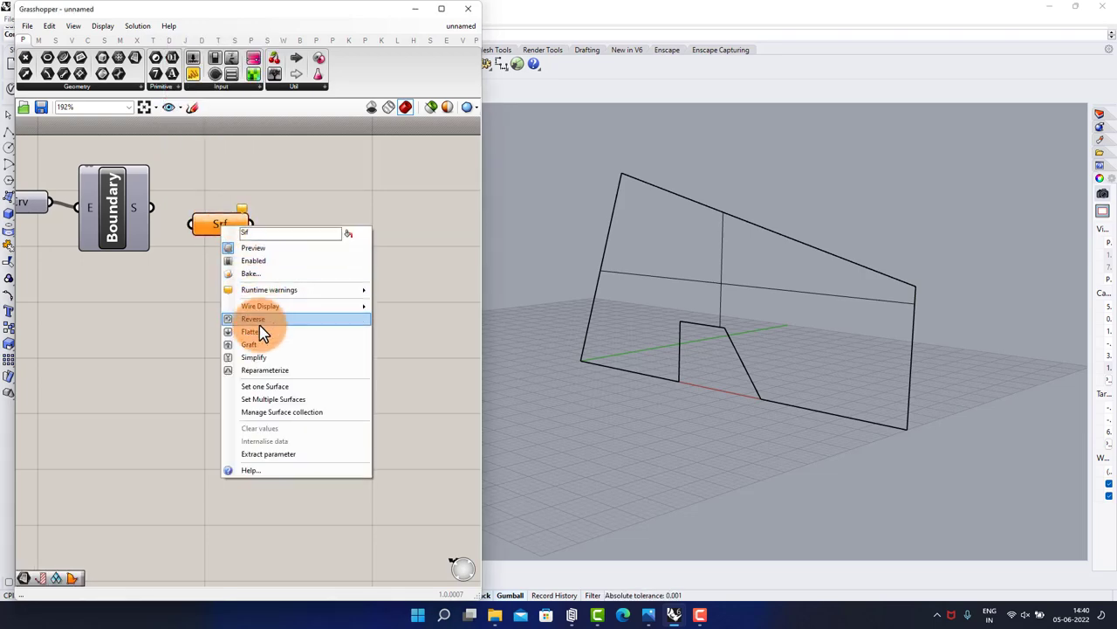
pyautogui.click(262, 386)
pyautogui.click(684, 285)
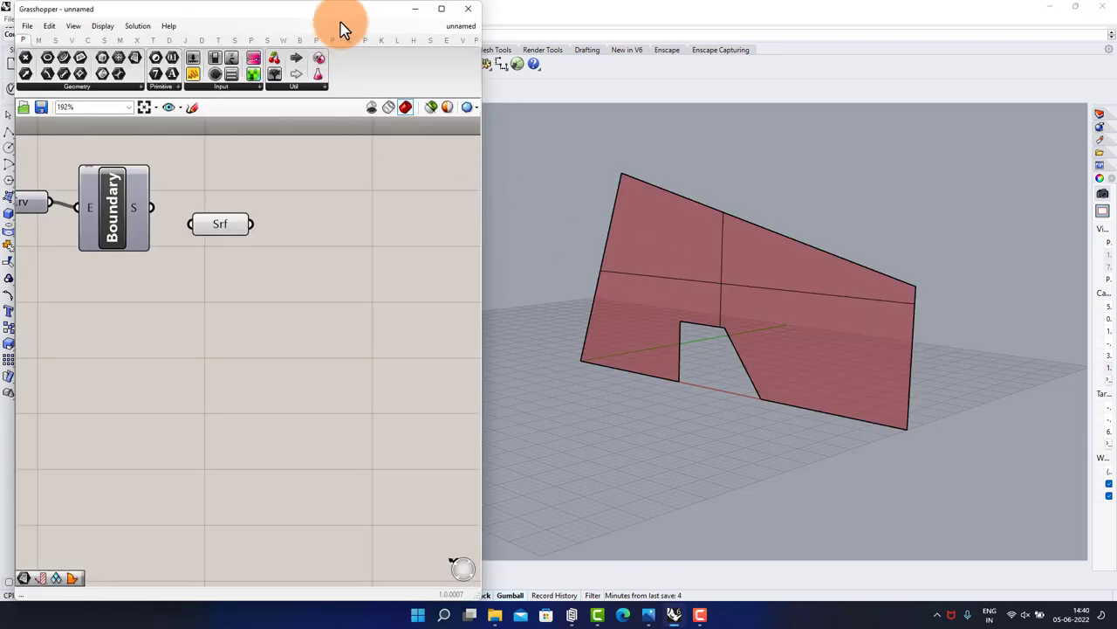
pyautogui.click(411, 15)
# Switch the Perspective viewport to Shaded display and orbit around the wall
pyautogui.click(87, 108)
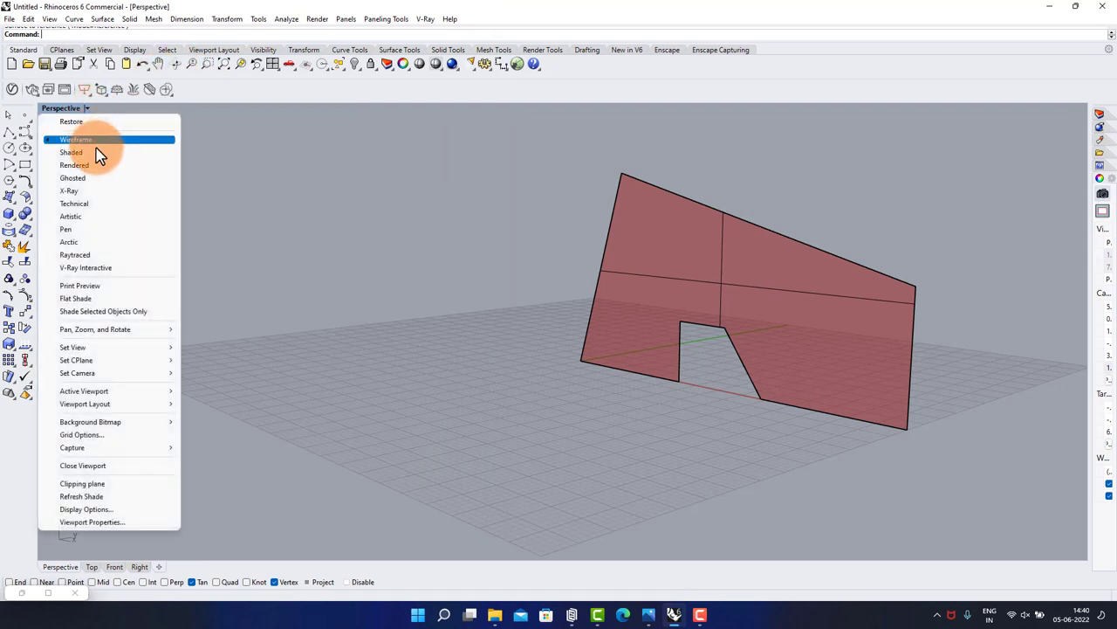
pyautogui.click(91, 153)
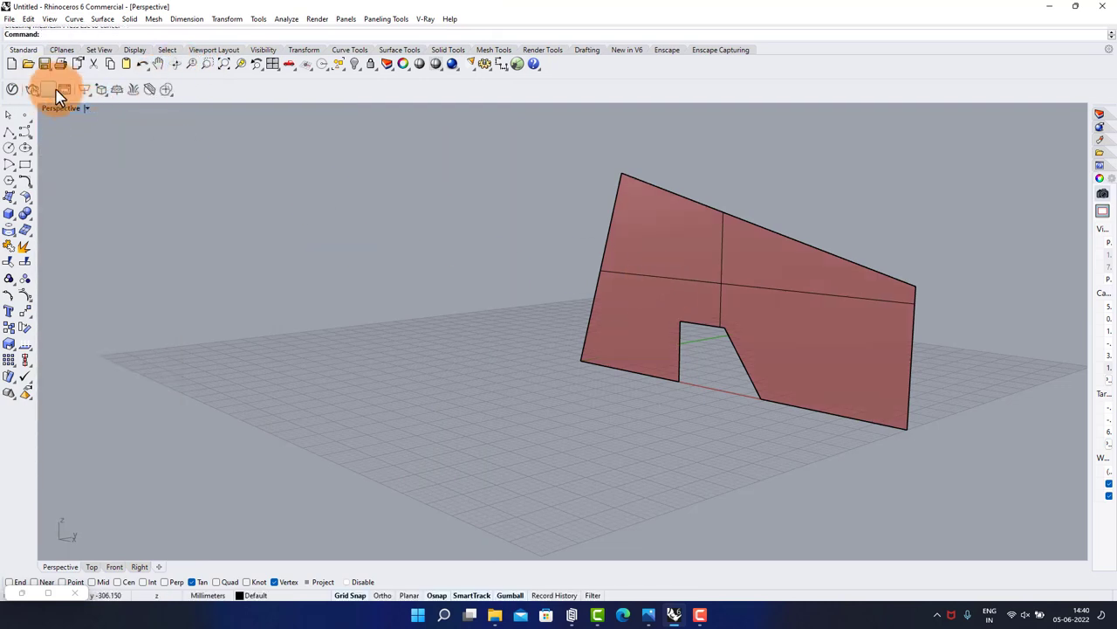
pyautogui.click(88, 109)
pyautogui.click(64, 154)
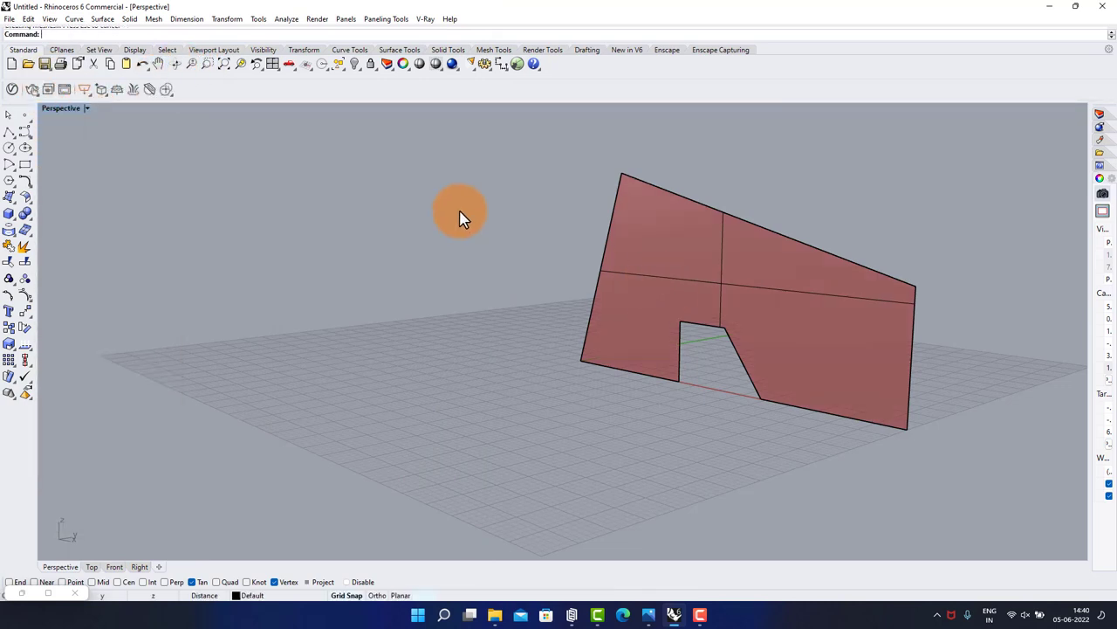
pyautogui.click(743, 304)
pyautogui.moveTo(667, 282); pyautogui.dragTo(881, 276, button='right')
pyautogui.scroll(3, 668, 236)
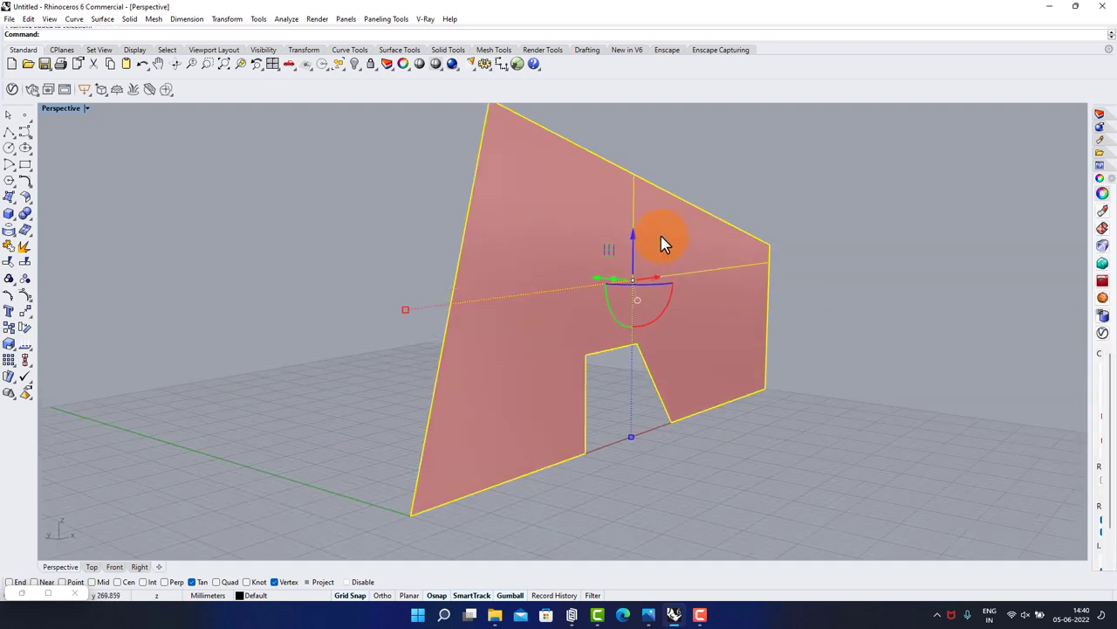
pyautogui.scroll(2, 766, 266)
pyautogui.scroll(1, 543, 338)
# Turn off the Srf parameter's preview in Grasshopper and minimise it again
pyautogui.click(22, 593)
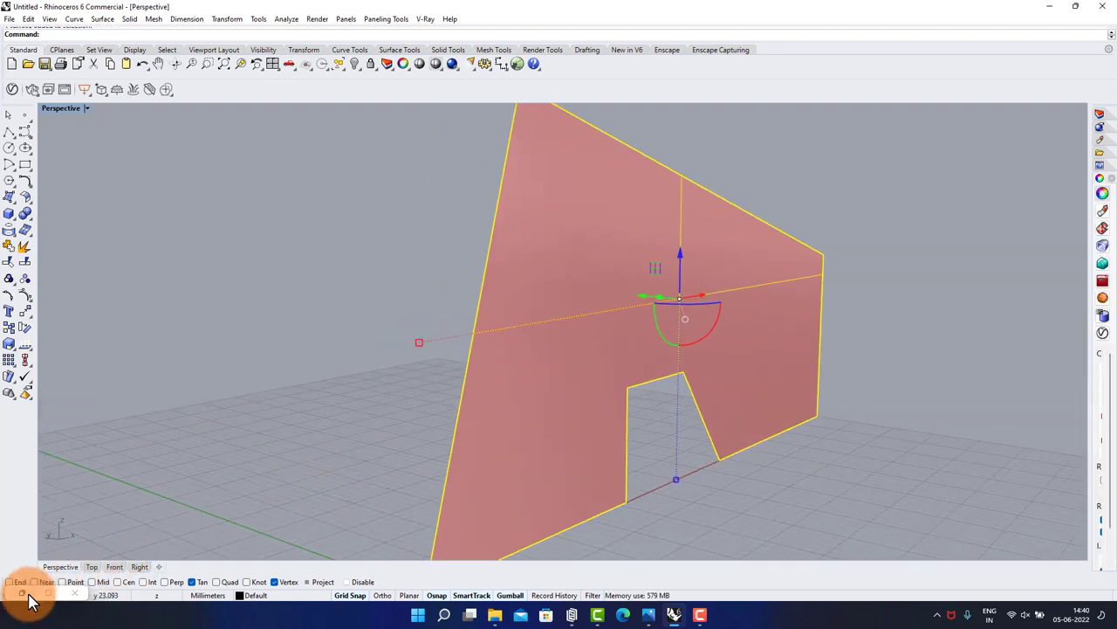
pyautogui.click(237, 229)
pyautogui.middleClick(263, 237)
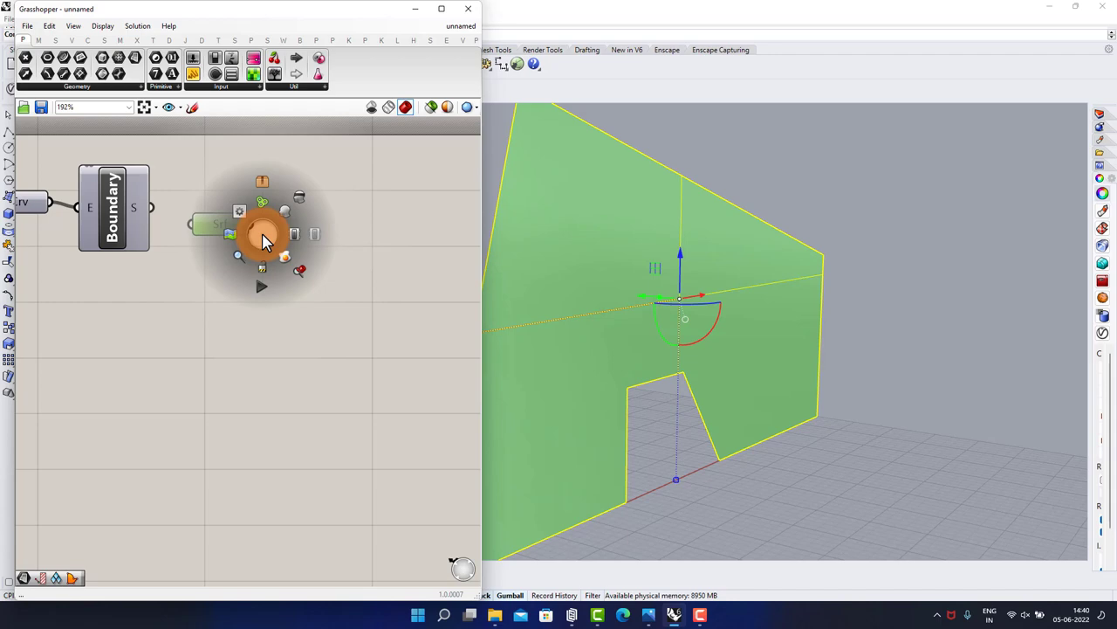
pyautogui.click(299, 197)
pyautogui.click(417, 9)
pyautogui.moveTo(873, 230)
pyautogui.mouseDown(button='right')
pyautogui.moveTo(840, 268)
pyautogui.moveTo(817, 268)
pyautogui.mouseUp(button='right')
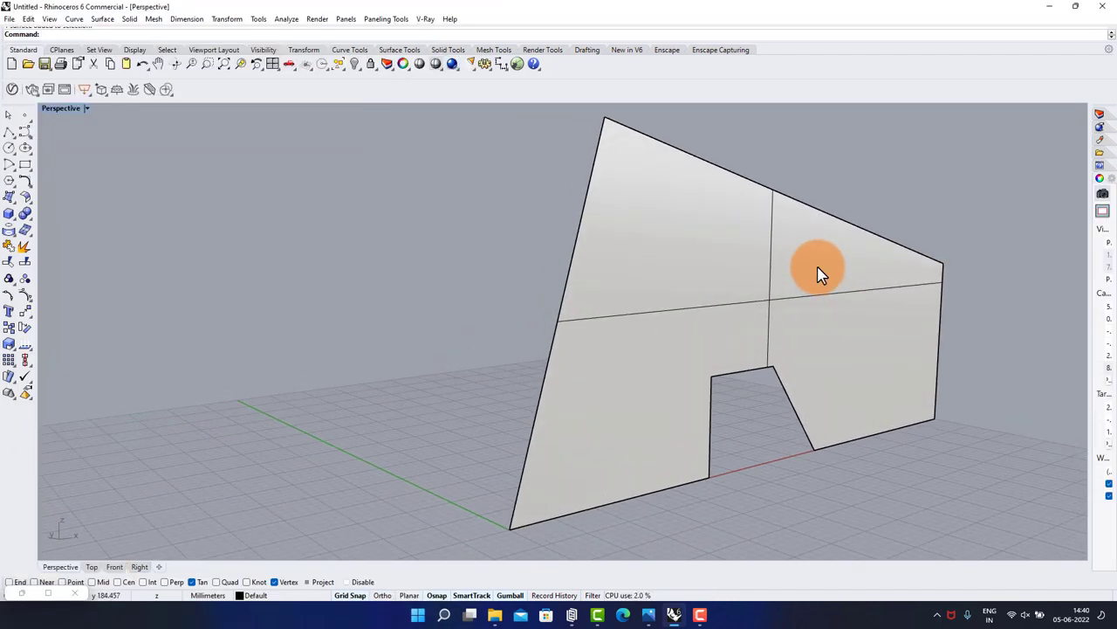
# Rebuild the doorway wall surface at degree 3 with higher U and V point counts
pyautogui.click(827, 290)
pyautogui.write('Rebuild')
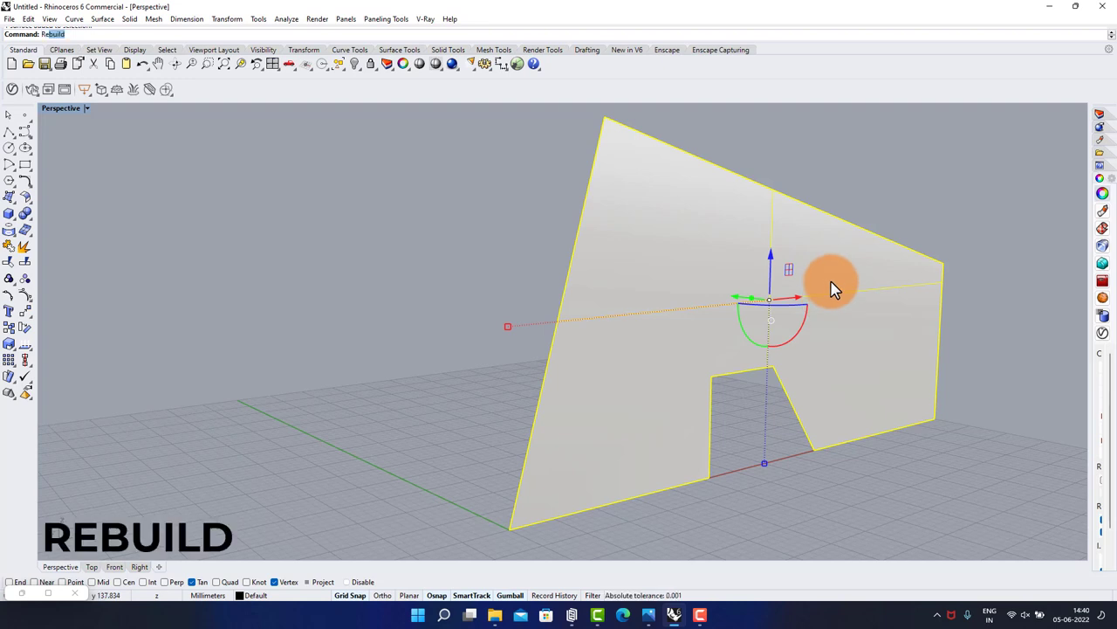
pyautogui.press('Return')
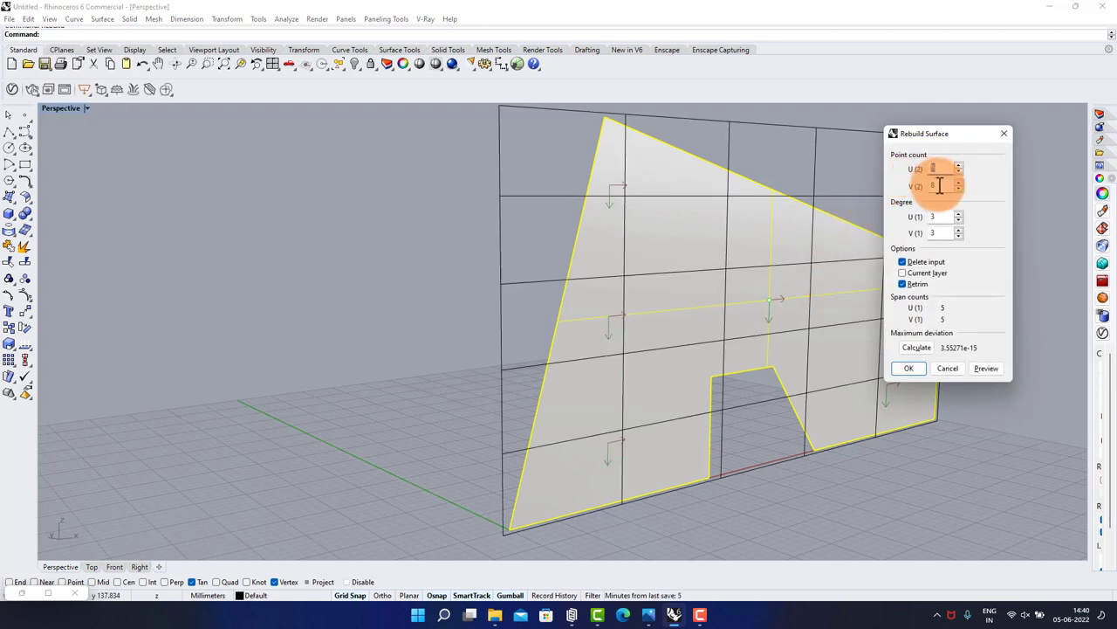
pyautogui.click(909, 368)
pyautogui.moveTo(830, 295)
pyautogui.mouseDown(button='right')
pyautogui.moveTo(878, 305)
pyautogui.moveTo(715, 301)
pyautogui.mouseUp(button='right')
pyautogui.scroll(-3, 611, 270)
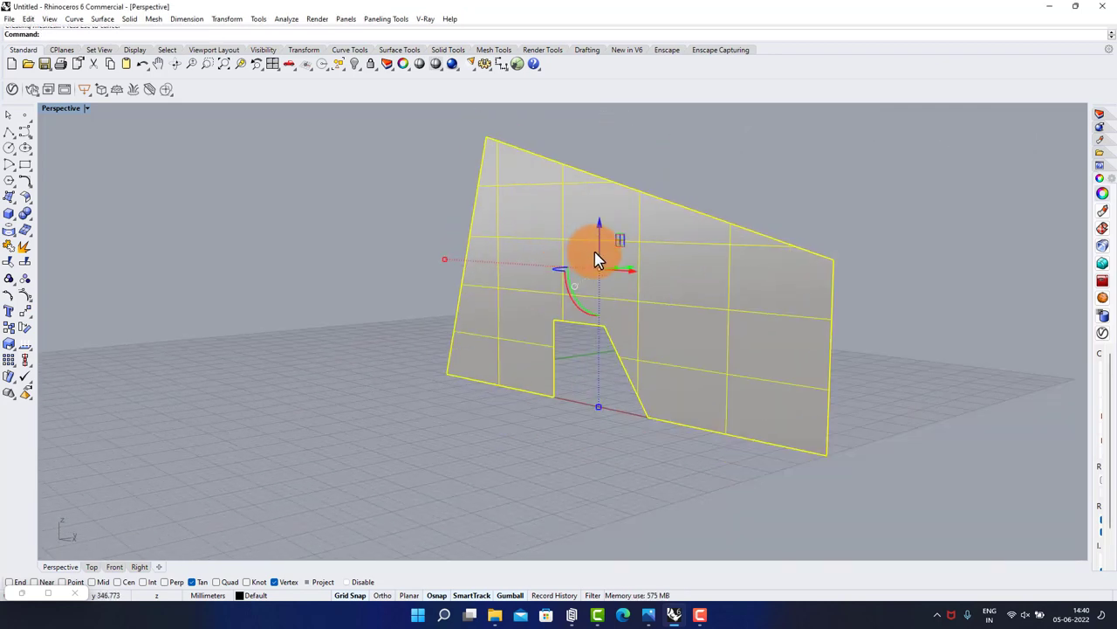
# Turn on the wall's control points and push some sideways to bend it
pyautogui.write('PointsOn')
pyautogui.press('Return')
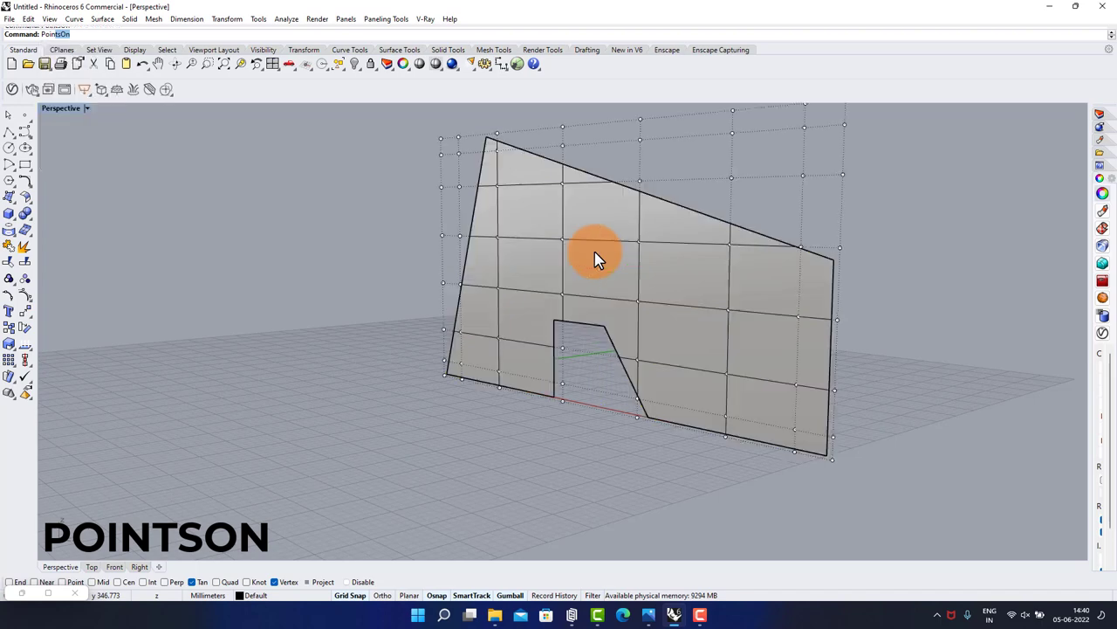
pyautogui.moveTo(661, 270)
pyautogui.mouseDown(button='right')
pyautogui.moveTo(593, 257)
pyautogui.moveTo(628, 271)
pyautogui.moveTo(621, 242)
pyautogui.moveTo(581, 257)
pyautogui.mouseUp(button='right')
pyautogui.scroll(3, 541, 232)
pyautogui.scroll(3, 518, 257)
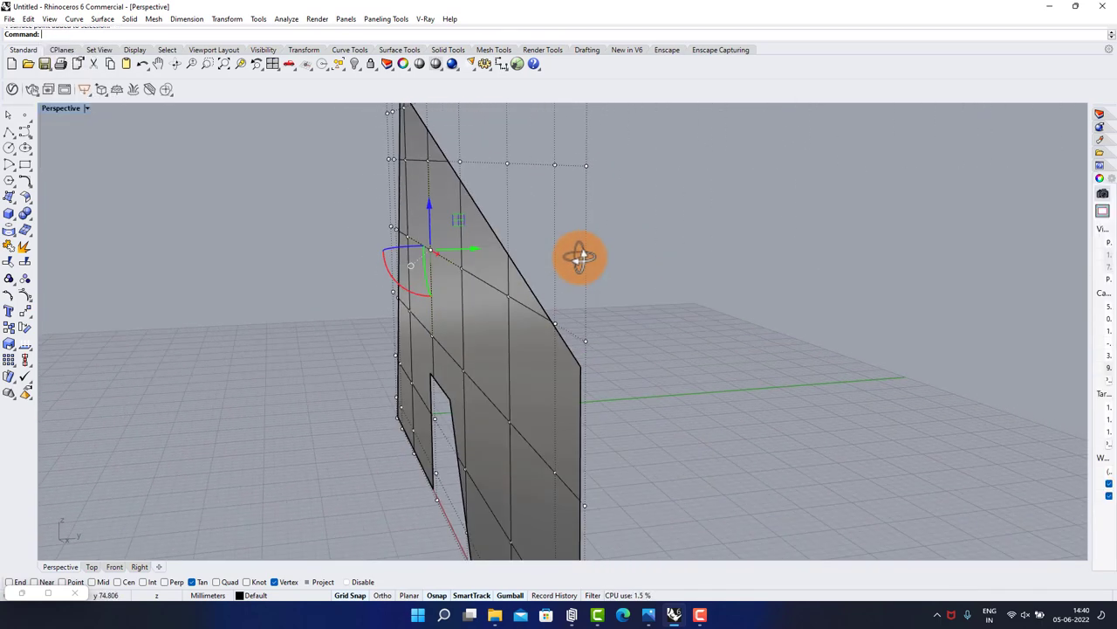
pyautogui.moveTo(479, 251); pyautogui.dragTo(403, 253)
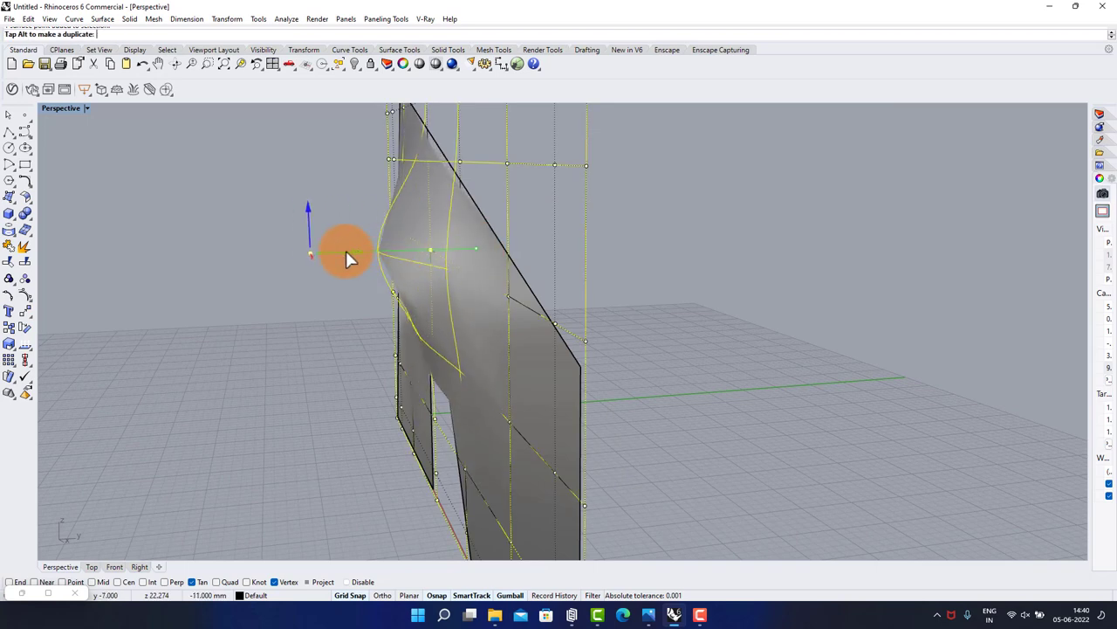
pyautogui.moveTo(346, 259)
pyautogui.mouseDown(button='right')
pyautogui.moveTo(377, 278)
pyautogui.moveTo(402, 320)
pyautogui.moveTo(495, 324)
pyautogui.moveTo(461, 270)
pyautogui.moveTo(665, 282)
pyautogui.moveTo(705, 240)
pyautogui.moveTo(669, 279)
pyautogui.moveTo(765, 276)
pyautogui.mouseUp(button='right')
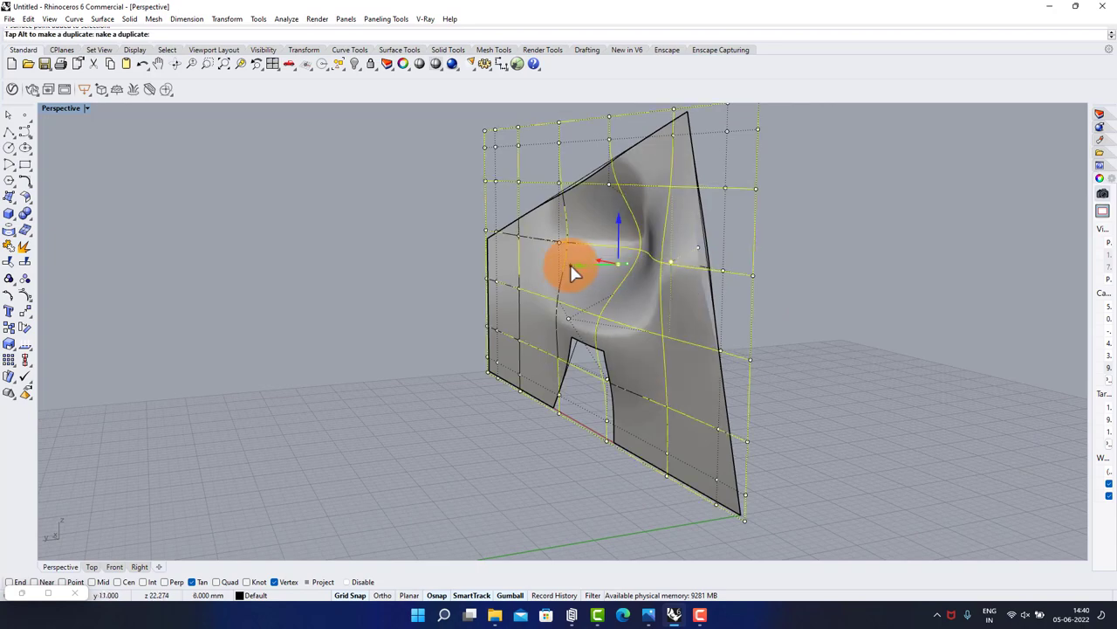
pyautogui.moveTo(562, 264)
pyautogui.mouseDown(button='right')
pyautogui.moveTo(726, 280)
pyautogui.moveTo(568, 281)
pyautogui.moveTo(386, 257)
pyautogui.moveTo(344, 265)
pyautogui.mouseUp(button='right')
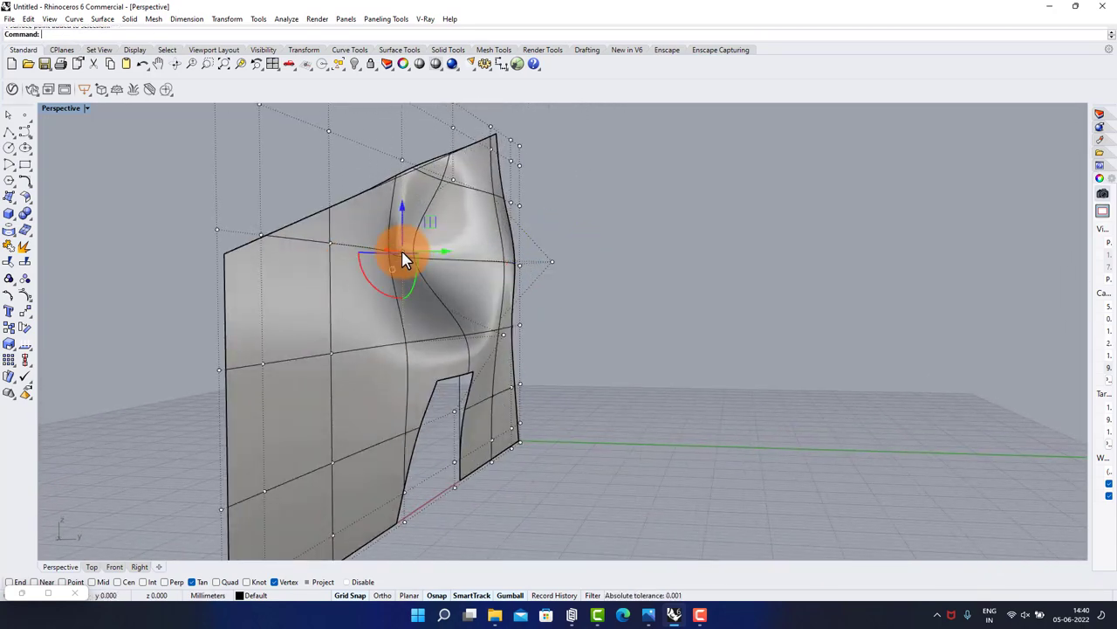
pyautogui.moveTo(435, 260)
pyautogui.mouseDown(button='right')
pyautogui.moveTo(529, 250)
pyautogui.moveTo(481, 282)
pyautogui.moveTo(811, 299)
pyautogui.moveTo(830, 279)
pyautogui.mouseUp(button='right')
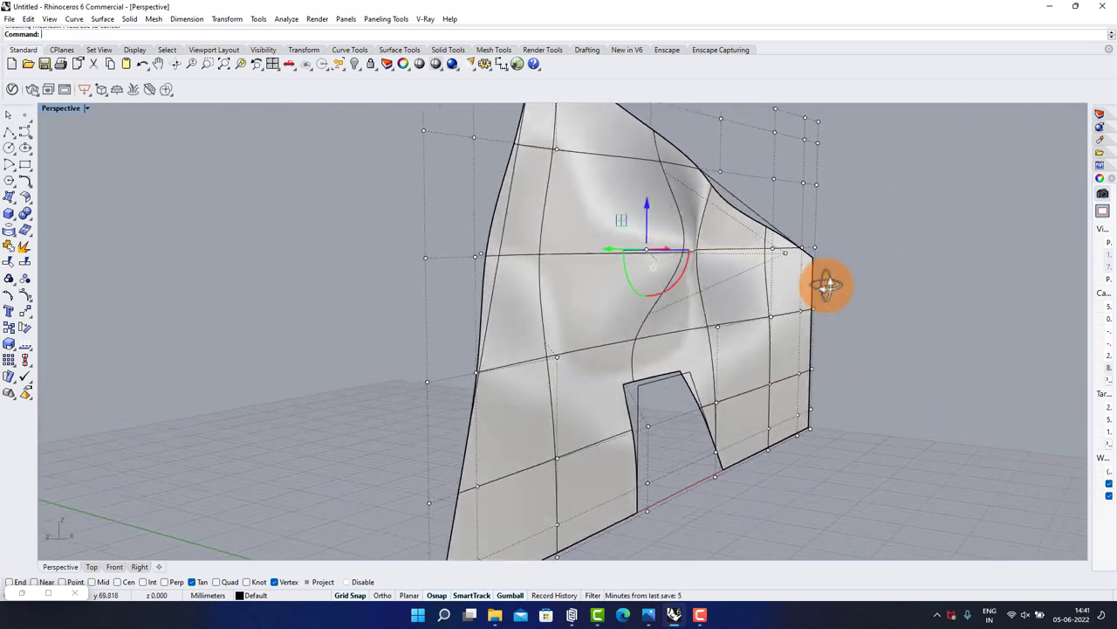
# Pull a control point near the right edge to reshape the wall
pyautogui.click(772, 316)
pyautogui.moveTo(806, 344)
pyautogui.mouseDown(button='right')
pyautogui.moveTo(724, 357)
pyautogui.moveTo(521, 334)
pyautogui.moveTo(507, 305)
pyautogui.moveTo(464, 329)
pyautogui.moveTo(504, 346)
pyautogui.mouseUp(button='right')
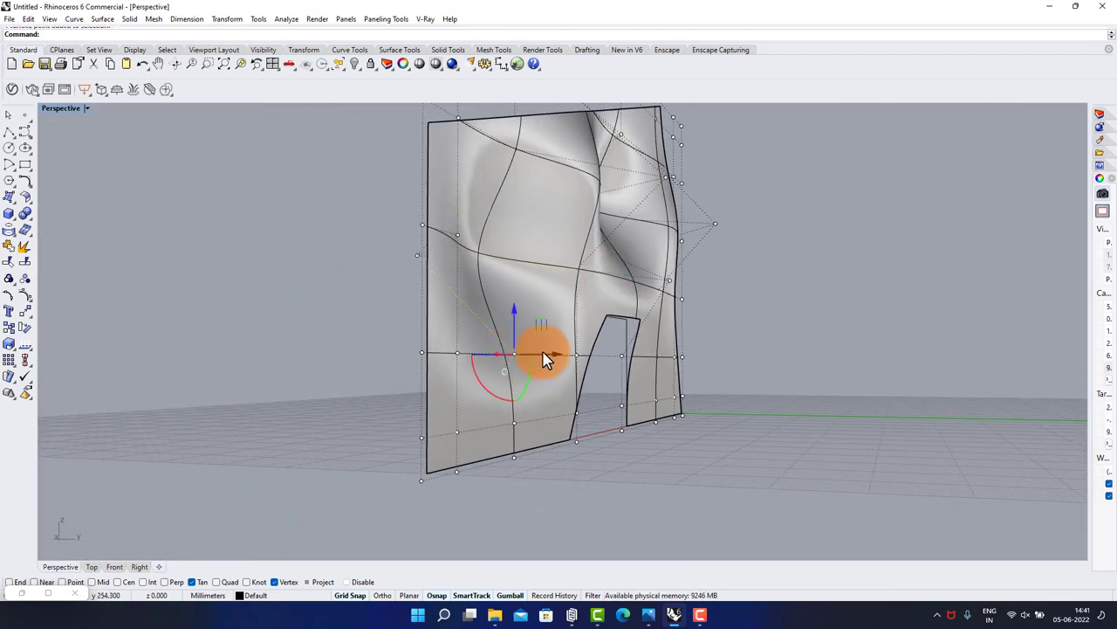
pyautogui.moveTo(543, 358); pyautogui.dragTo(605, 352)
pyautogui.moveTo(606, 351)
pyautogui.mouseDown(button='right')
pyautogui.moveTo(557, 371)
pyautogui.moveTo(568, 346)
pyautogui.moveTo(730, 341)
pyautogui.moveTo(816, 355)
pyautogui.moveTo(672, 325)
pyautogui.moveTo(716, 335)
pyautogui.moveTo(519, 350)
pyautogui.moveTo(553, 352)
pyautogui.mouseUp(button='right')
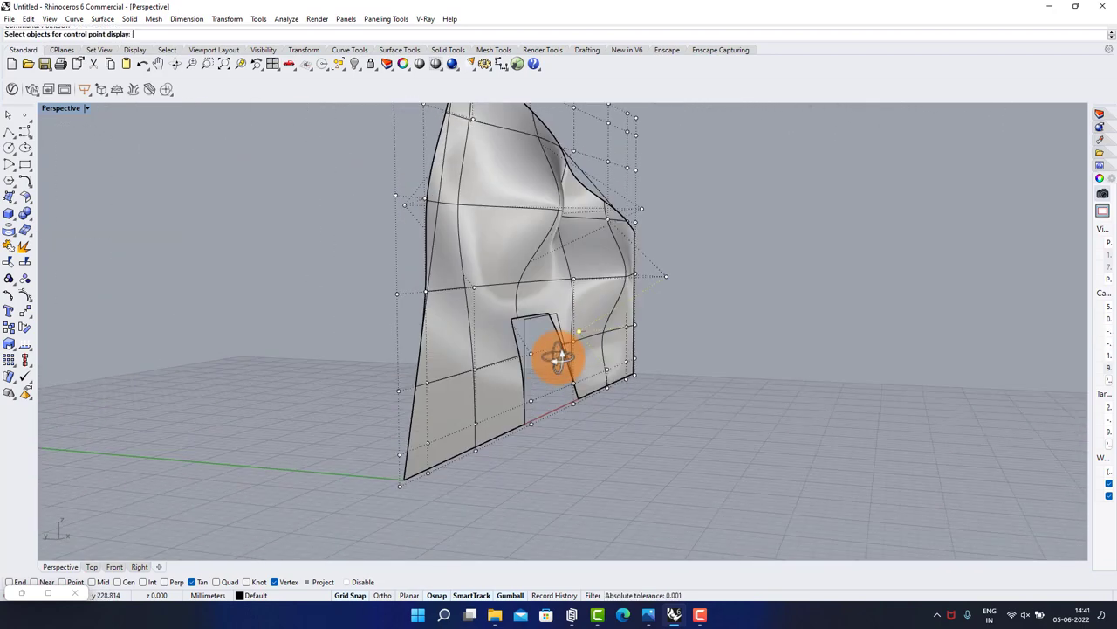
# Pull another control point to deepen the wall's wavy bulges
pyautogui.click(475, 376)
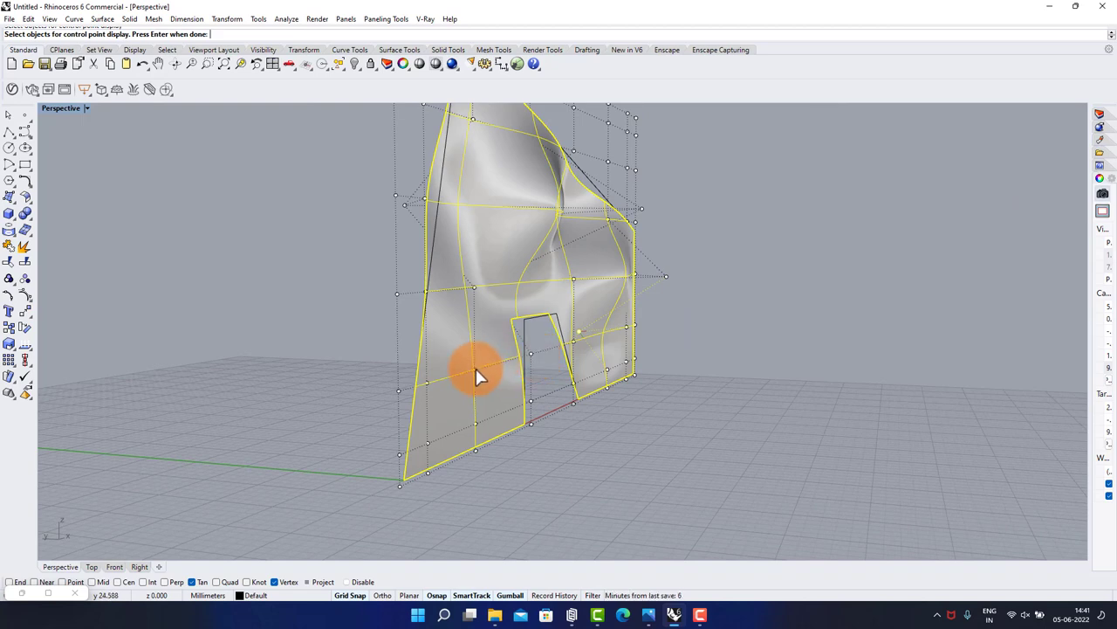
pyautogui.moveTo(476, 369); pyautogui.dragTo(616, 365, button='right')
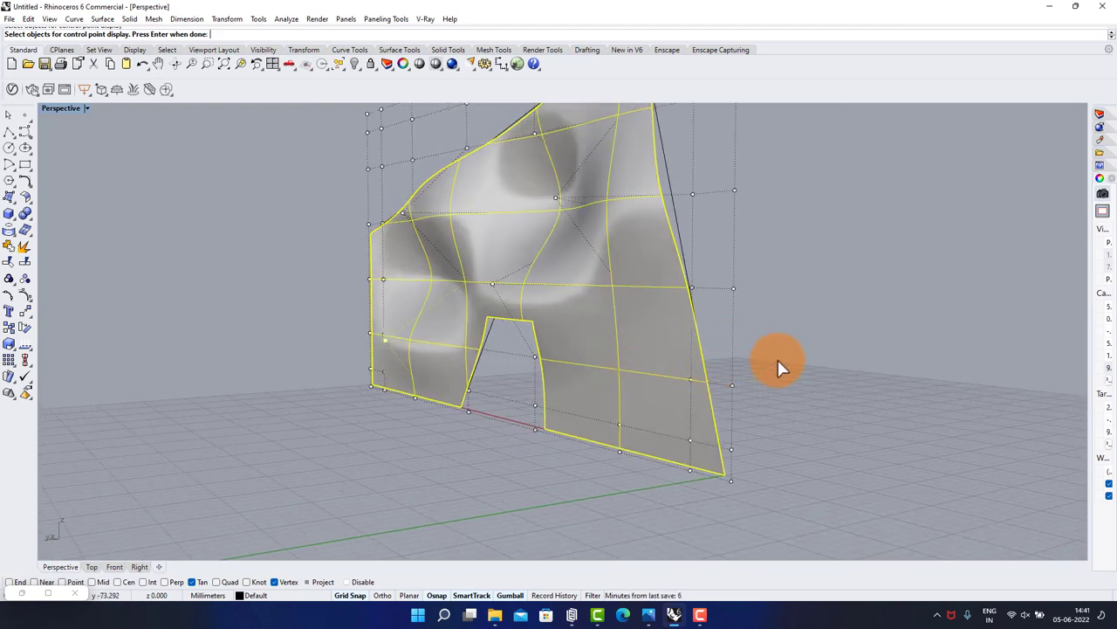
pyautogui.moveTo(778, 360)
pyautogui.mouseDown(button='right')
pyautogui.moveTo(436, 370)
pyautogui.moveTo(644, 357)
pyautogui.moveTo(502, 411)
pyautogui.moveTo(407, 406)
pyautogui.moveTo(476, 365)
pyautogui.moveTo(344, 367)
pyautogui.moveTo(526, 372)
pyautogui.moveTo(594, 360)
pyautogui.moveTo(619, 342)
pyautogui.moveTo(481, 324)
pyautogui.moveTo(407, 332)
pyautogui.moveTo(698, 337)
pyautogui.moveTo(668, 343)
pyautogui.moveTo(538, 282)
pyautogui.moveTo(449, 324)
pyautogui.moveTo(601, 301)
pyautogui.mouseUp(button='right')
pyautogui.press('Return')
pyautogui.click(423, 357)
pyautogui.moveTo(495, 322); pyautogui.dragTo(638, 309)
pyautogui.moveTo(639, 309)
pyautogui.mouseDown(button='right')
pyautogui.moveTo(449, 299)
pyautogui.moveTo(389, 312)
pyautogui.moveTo(649, 287)
pyautogui.moveTo(623, 295)
pyautogui.mouseUp(button='right')
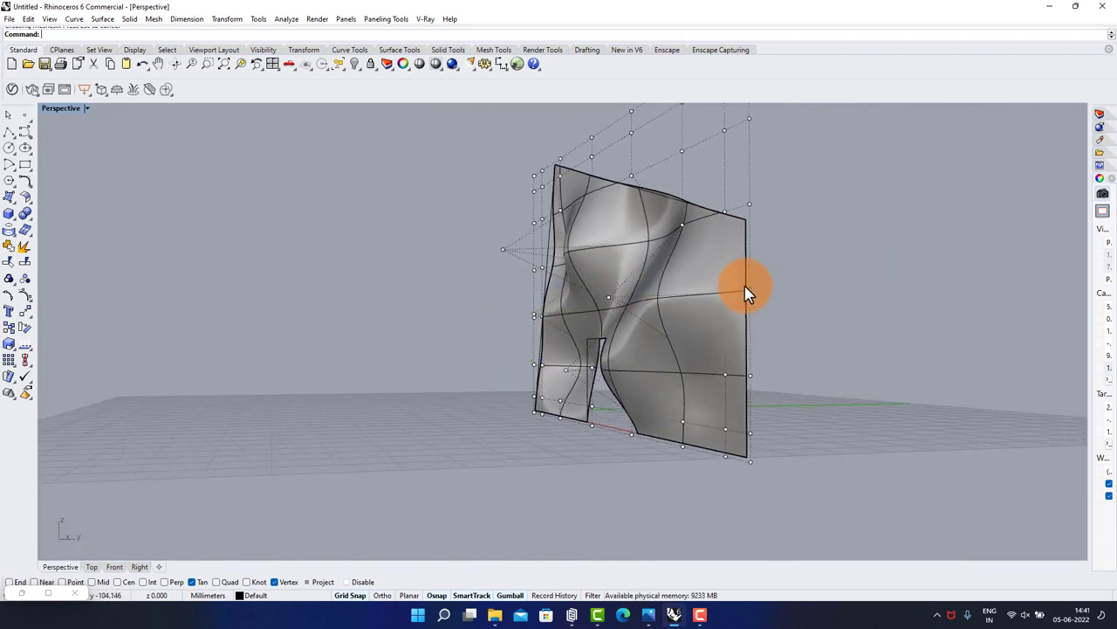
pyautogui.moveTo(743, 292)
pyautogui.mouseDown(button='right')
pyautogui.moveTo(794, 300)
pyautogui.moveTo(771, 280)
pyautogui.moveTo(897, 276)
pyautogui.mouseUp(button='right')
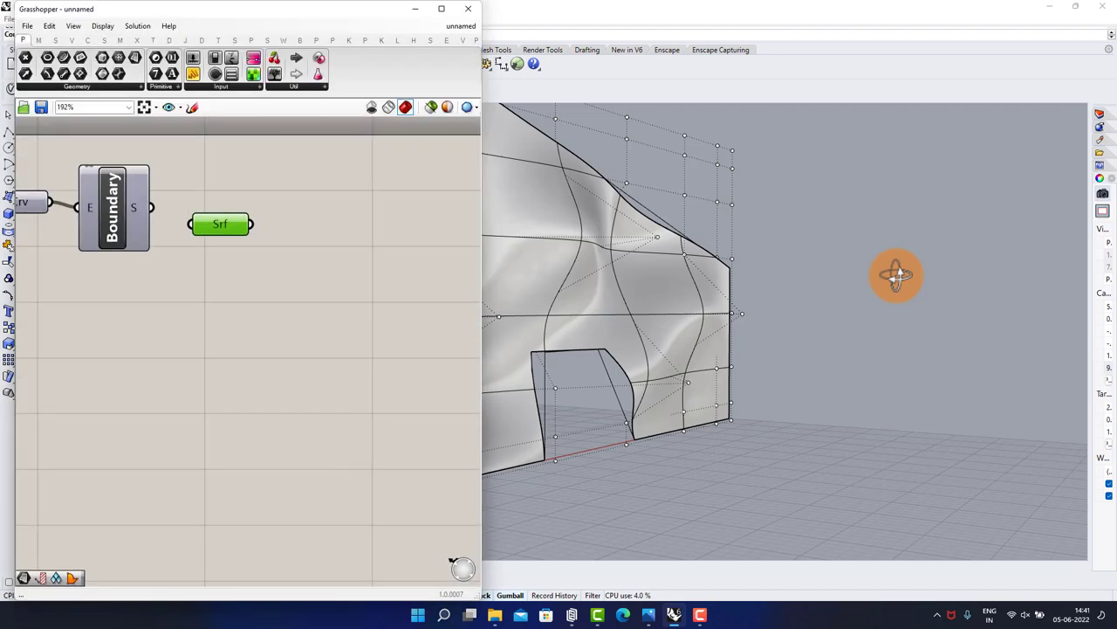
# Switch the Rhino viewport to Wireframe display
pyautogui.keyDown('shift'); pyautogui.moveTo(797, 311); pyautogui.dragTo(880, 309, button='right'); pyautogui.keyUp('shift')
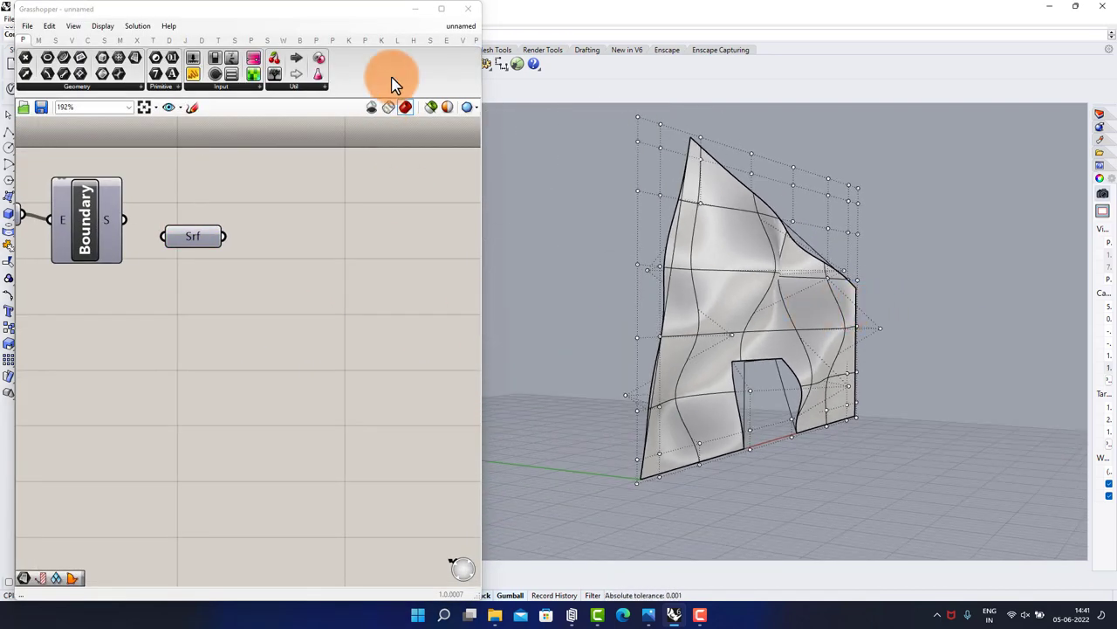
pyautogui.click(415, 9)
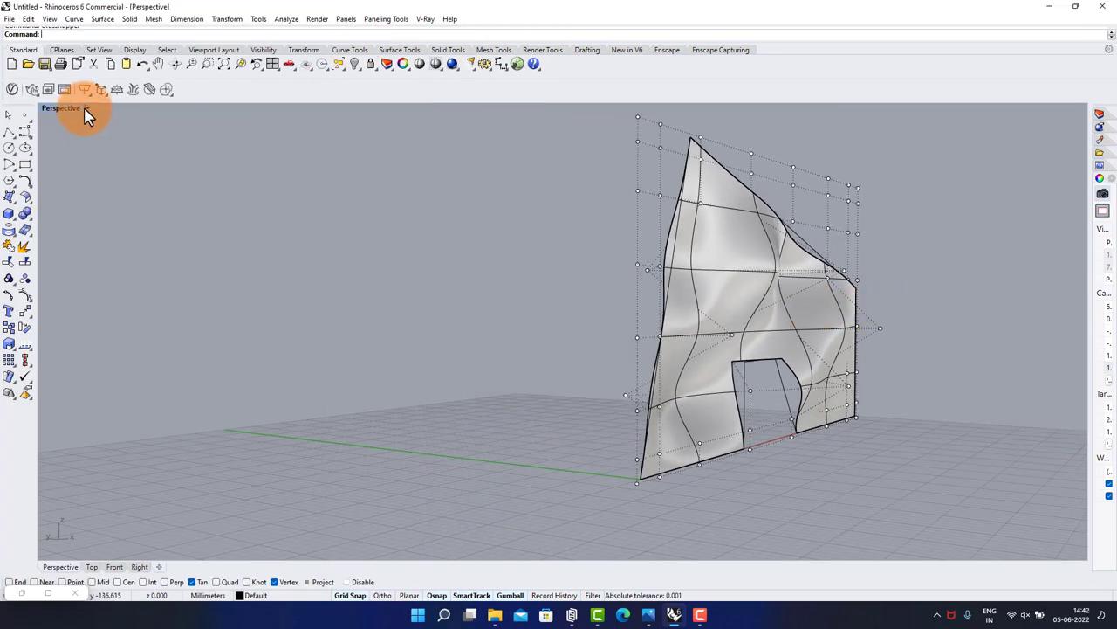
pyautogui.click(87, 108)
pyautogui.click(81, 141)
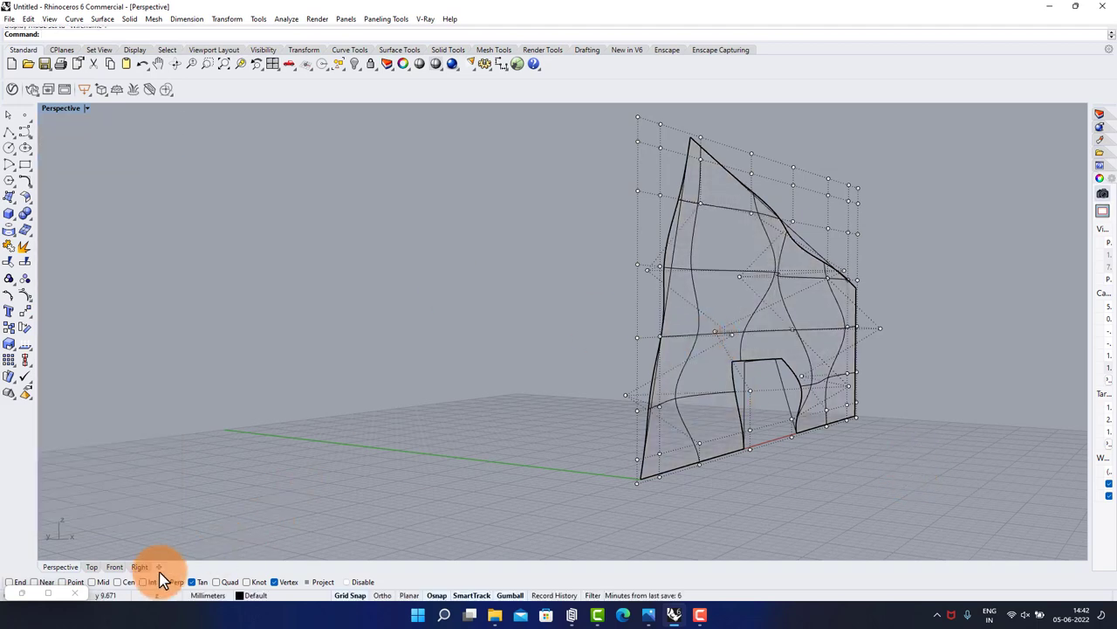
# Add a Contour component in Grasshopper and feed the wall surface into S
pyautogui.click(32, 590)
pyautogui.scroll(1, 253, 249)
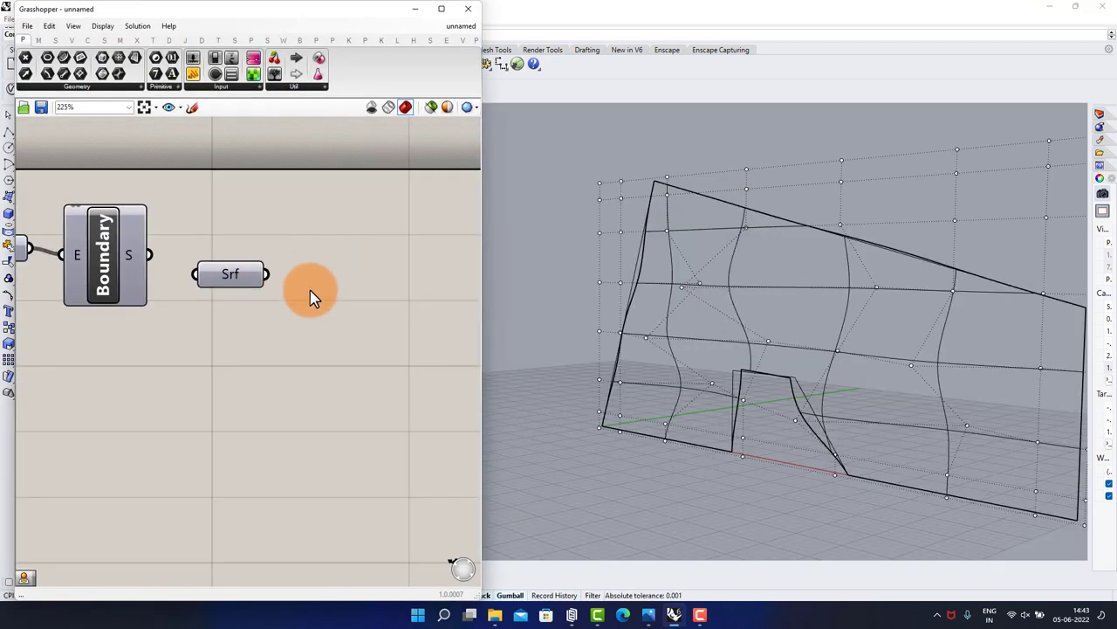
pyautogui.doubleClick(309, 297)
pyautogui.write('con')
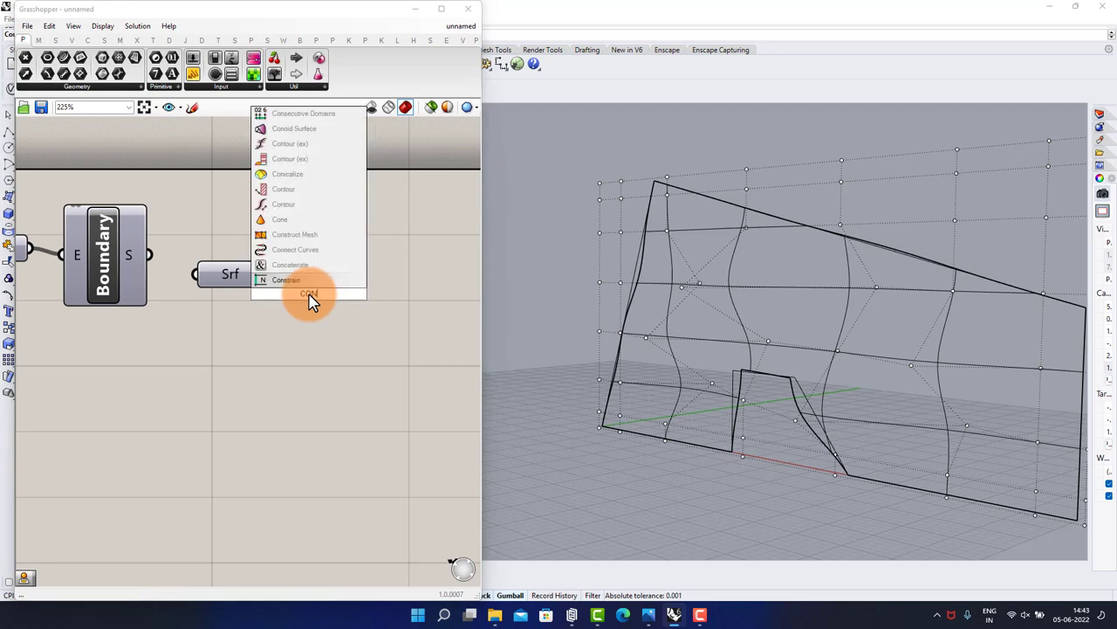
pyautogui.write('t')
pyautogui.click(311, 281)
pyautogui.moveTo(311, 288)
pyautogui.mouseDown()
pyautogui.moveTo(365, 288)
pyautogui.moveTo(341, 280)
pyautogui.mouseUp()
pyautogui.click(252, 364)
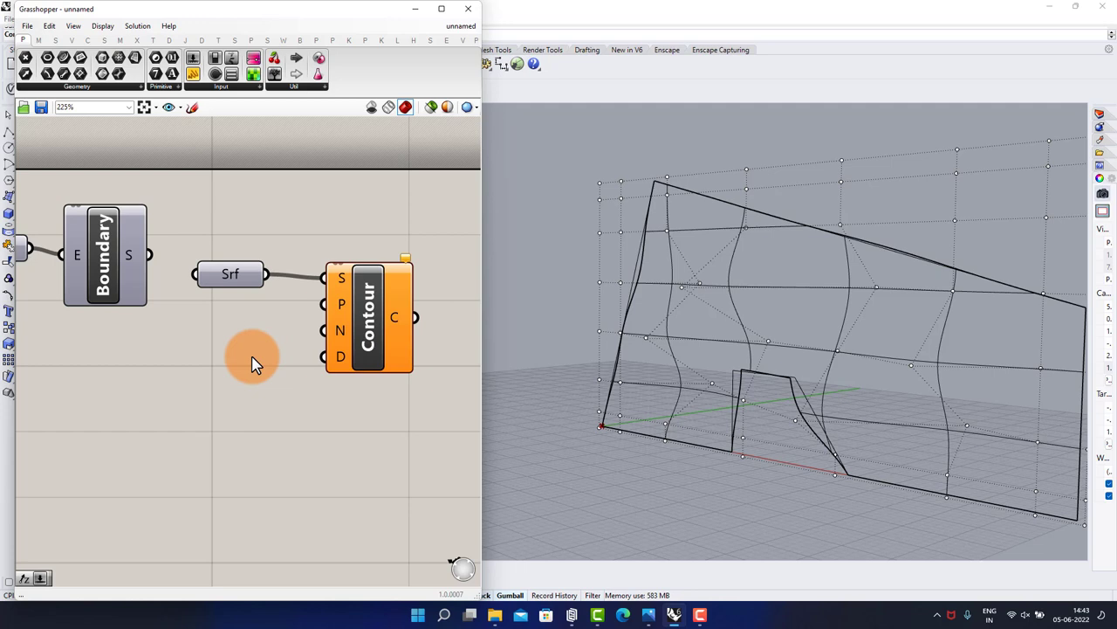
# Wire Unit Z into N and a number slider into D, set to 1.41
pyautogui.doubleClick(207, 364)
pyautogui.write('unit z')
pyautogui.press('Return')
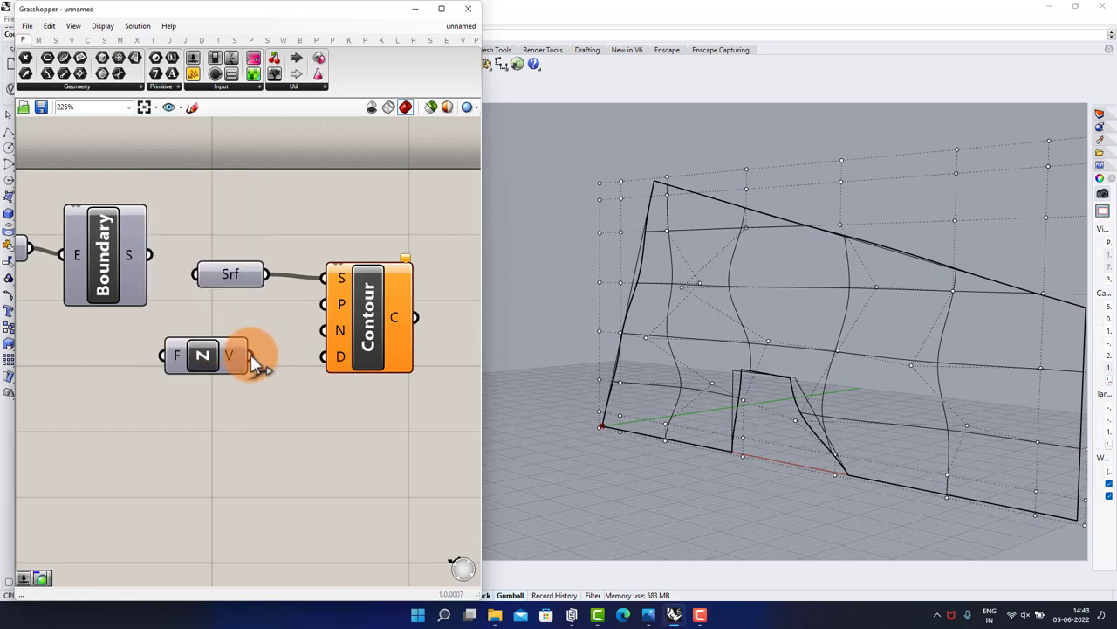
pyautogui.moveTo(224, 358); pyautogui.dragTo(229, 353)
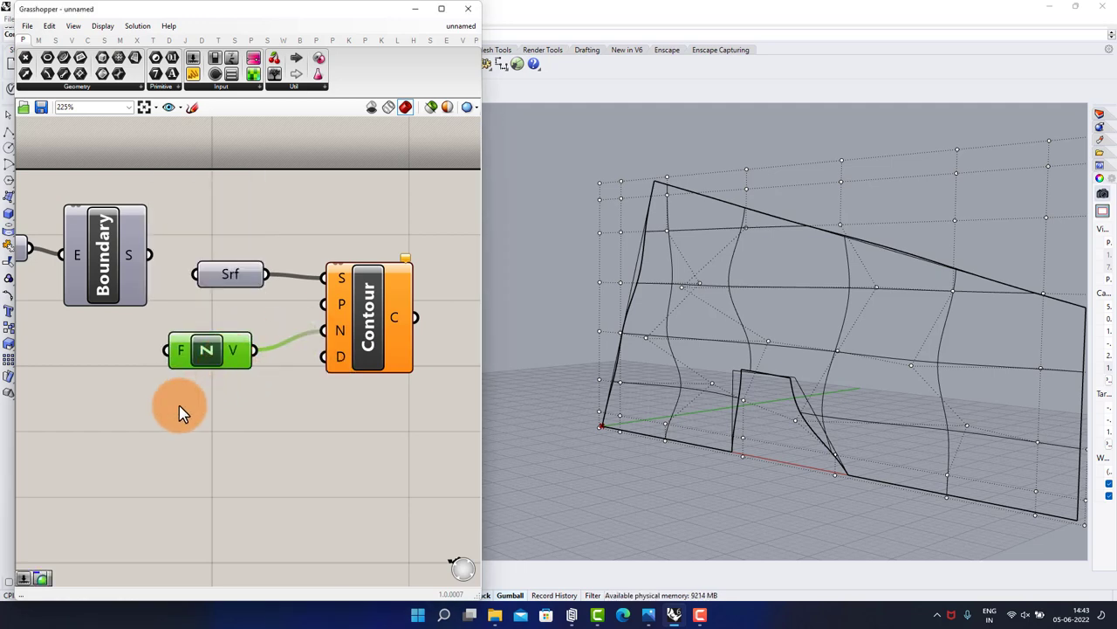
pyautogui.doubleClick(179, 405)
pyautogui.write('1.5')
pyautogui.press('Return')
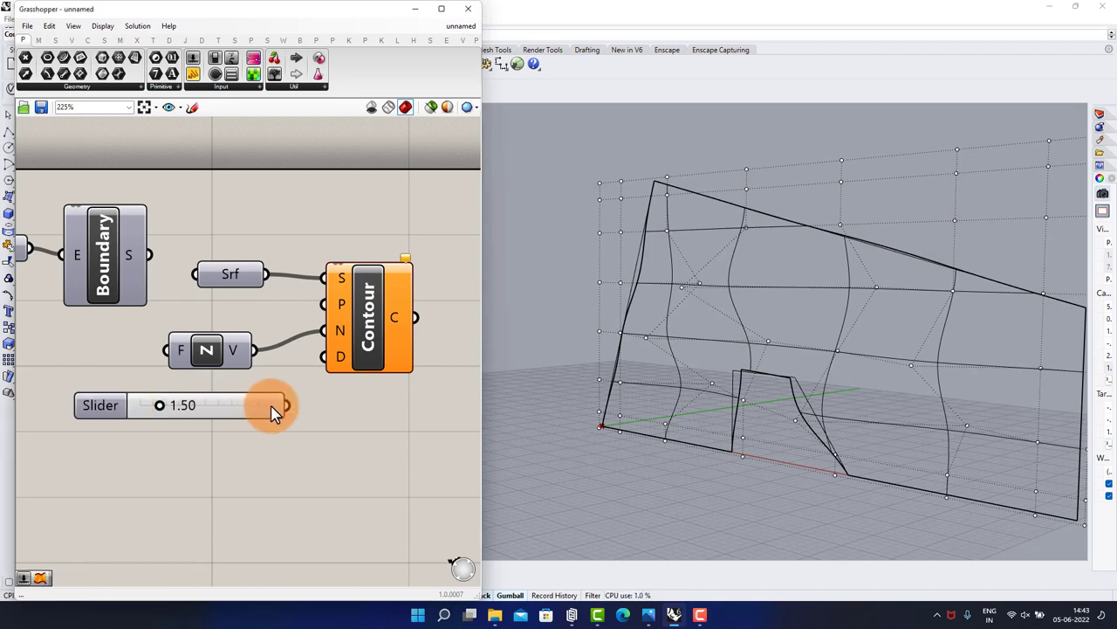
pyautogui.moveTo(295, 409); pyautogui.dragTo(324, 356)
pyautogui.moveTo(846, 323)
pyautogui.mouseDown(button='right')
pyautogui.moveTo(766, 306)
pyautogui.moveTo(843, 312)
pyautogui.moveTo(801, 305)
pyautogui.mouseUp(button='right')
pyautogui.moveTo(178, 404)
pyautogui.mouseDown()
pyautogui.moveTo(160, 401)
pyautogui.moveTo(177, 403)
pyautogui.mouseUp()
pyautogui.moveTo(384, 324); pyautogui.dragTo(242, 329, button='right')
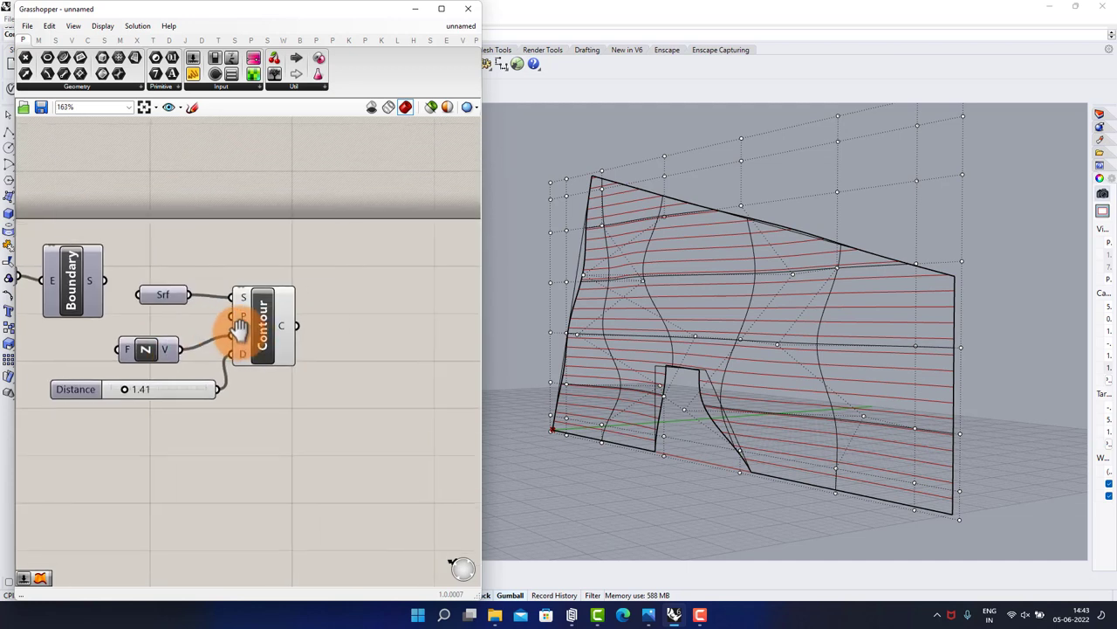
# Add a RuleSrf component and feed the Contour curves into its A input
pyautogui.doubleClick(322, 329)
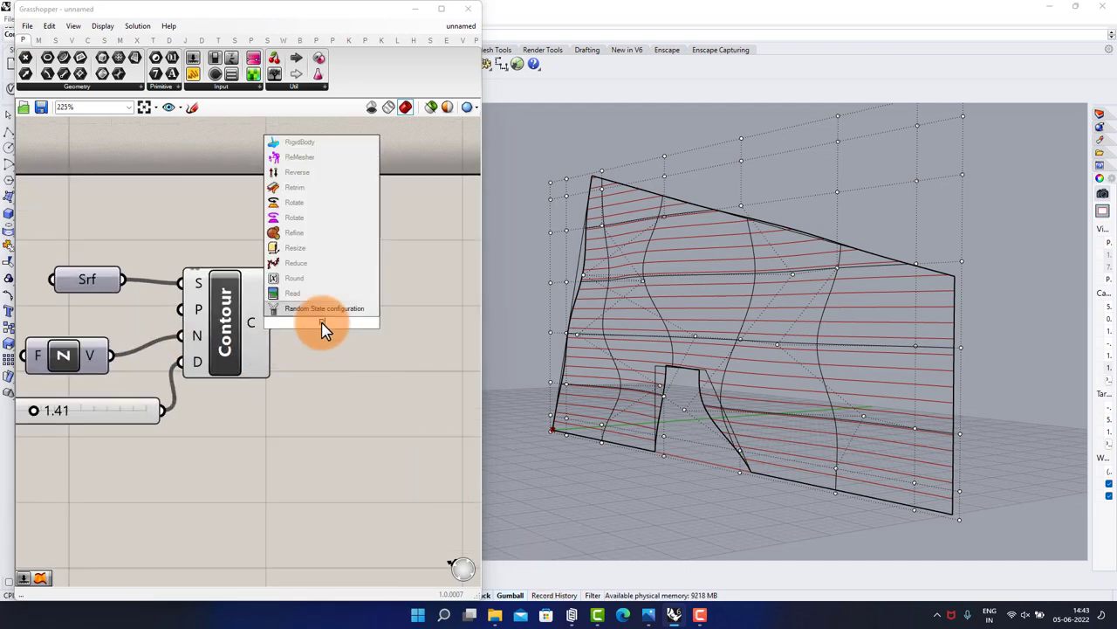
pyautogui.write('RUL')
pyautogui.press('Return')
pyautogui.moveTo(306, 373); pyautogui.dragTo(358, 349)
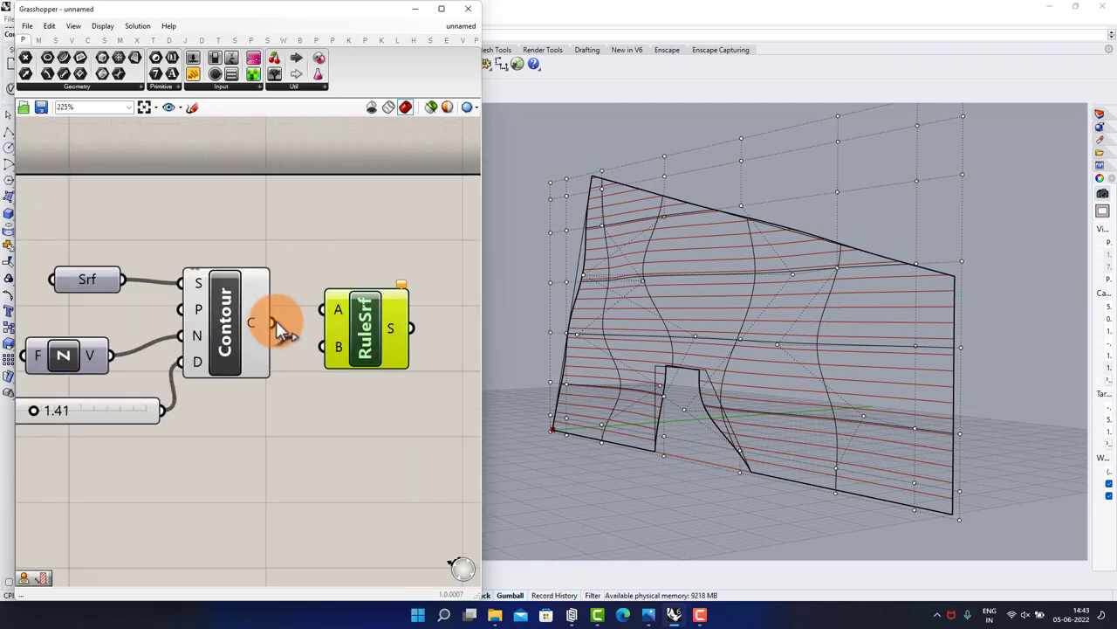
pyautogui.moveTo(274, 322)
pyautogui.mouseDown()
pyautogui.moveTo(332, 322)
pyautogui.moveTo(437, 354)
pyautogui.mouseUp()
# Add a Project component on the contours and wire its projected curves into RuleSrf B
pyautogui.doubleClick(321, 419)
pyautogui.write('PRO')
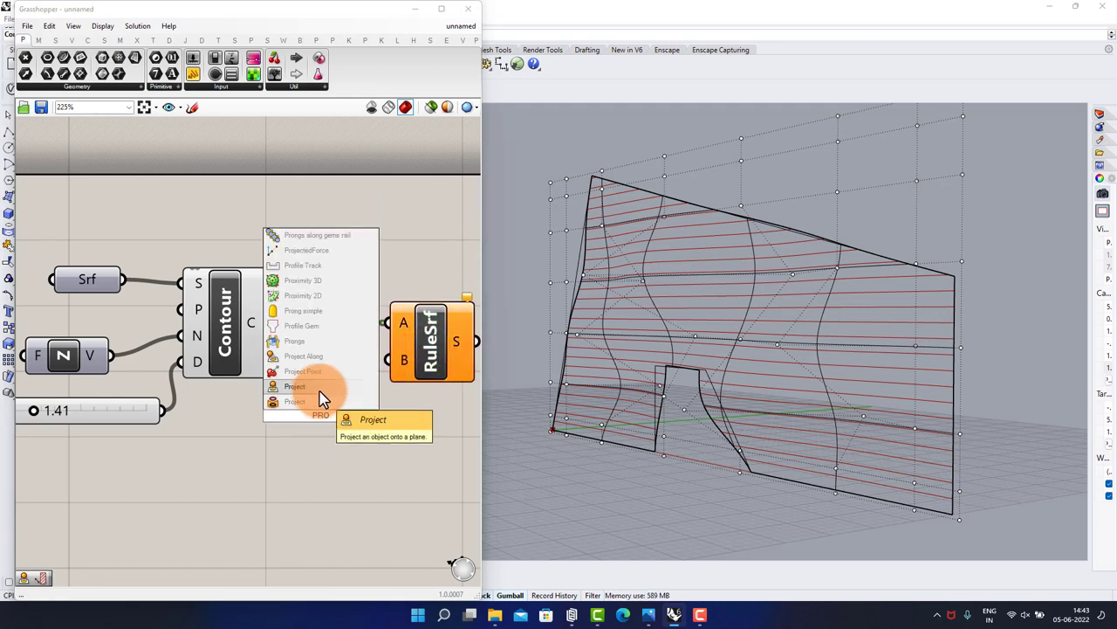
pyautogui.click(321, 396)
pyautogui.moveTo(283, 393); pyautogui.dragTo(278, 398)
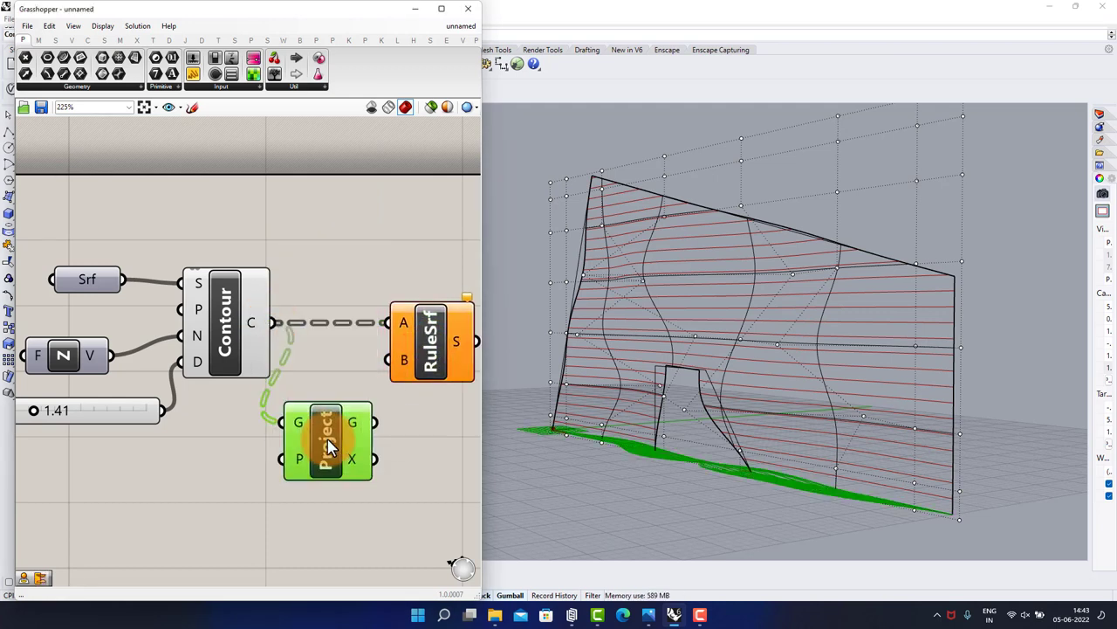
pyautogui.click(419, 428)
pyautogui.moveTo(419, 428); pyautogui.dragTo(361, 336, button='right')
pyautogui.moveTo(361, 336); pyautogui.dragTo(406, 336)
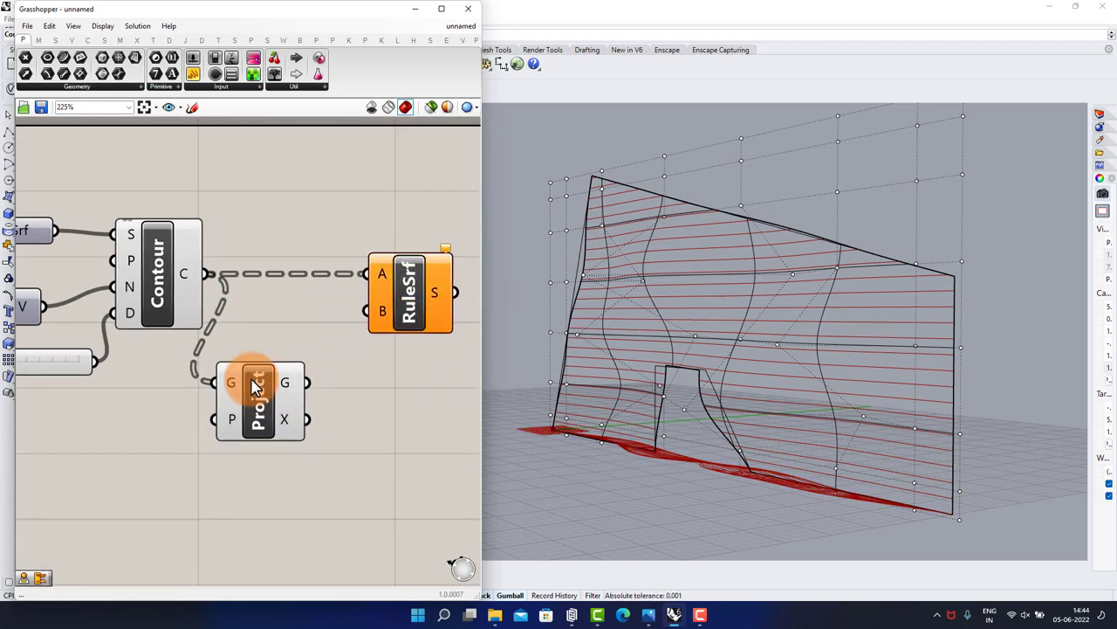
pyautogui.moveTo(307, 384); pyautogui.dragTo(365, 311)
pyautogui.moveTo(255, 422); pyautogui.dragTo(272, 424)
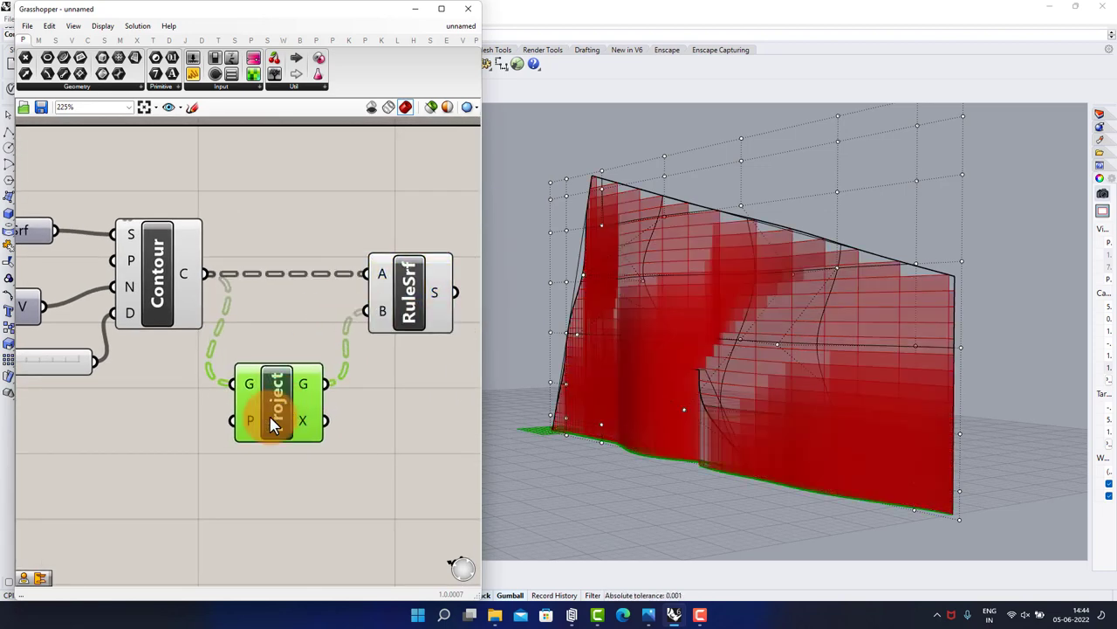
pyautogui.moveTo(171, 484); pyautogui.dragTo(249, 423, button='right')
pyautogui.click(231, 415)
# Add an XZ Plane as the projection plane for the Project component
pyautogui.doubleClick(225, 409)
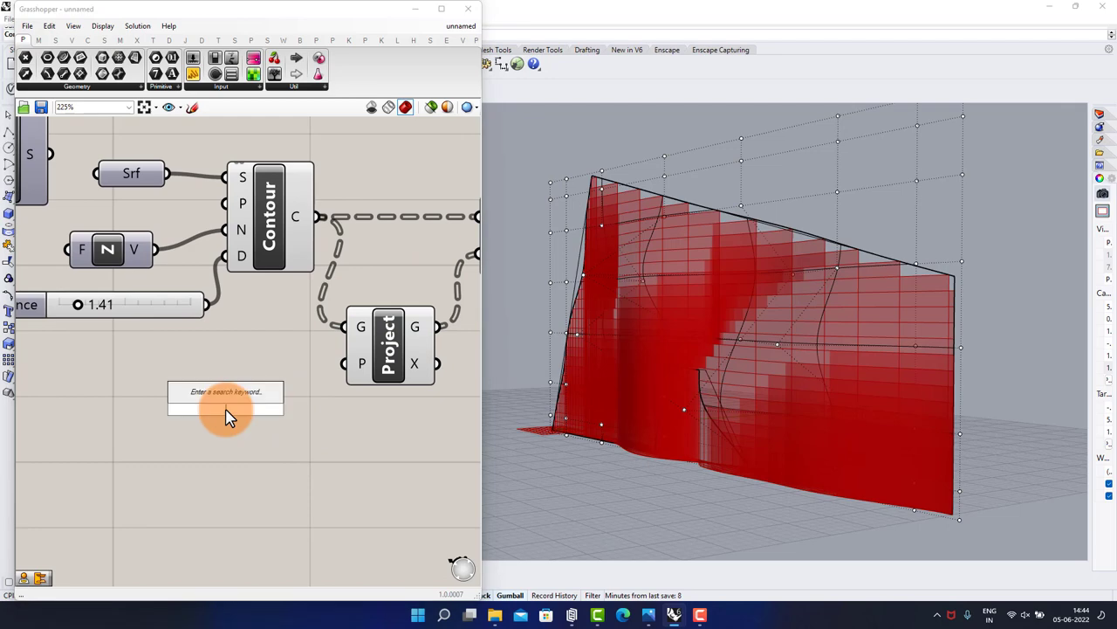
pyautogui.write('xz')
pyautogui.click(229, 400)
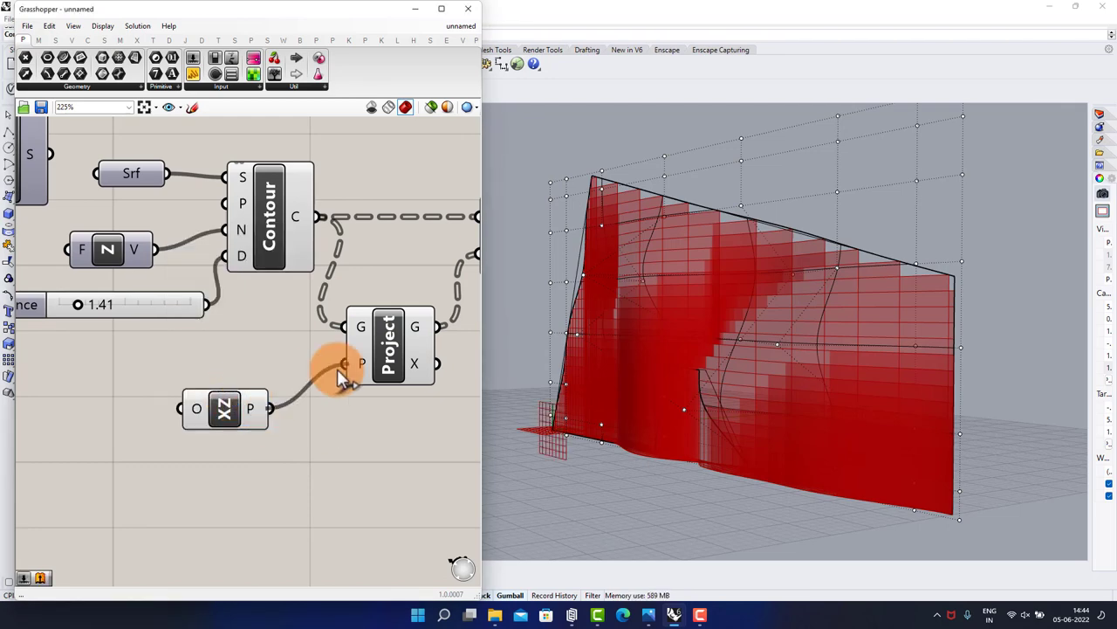
pyautogui.moveTo(225, 407); pyautogui.dragTo(263, 407)
pyautogui.moveTo(723, 394)
pyautogui.mouseDown(button='right')
pyautogui.moveTo(806, 379)
pyautogui.moveTo(724, 367)
pyautogui.moveTo(753, 381)
pyautogui.moveTo(767, 370)
pyautogui.moveTo(736, 357)
pyautogui.mouseUp(button='right')
pyautogui.moveTo(76, 434); pyautogui.dragTo(131, 407, button='right')
# Drive the XZ plane's origin with a new 'Origin' slider set to 5.0
pyautogui.doubleClick(129, 409)
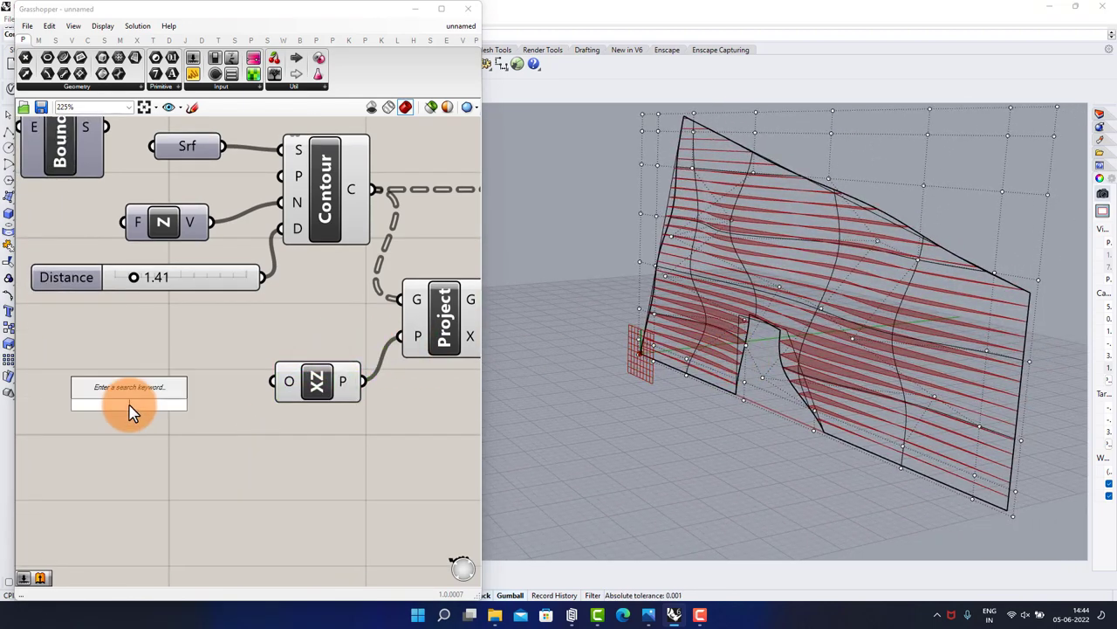
pyautogui.write('5')
pyautogui.press('Return')
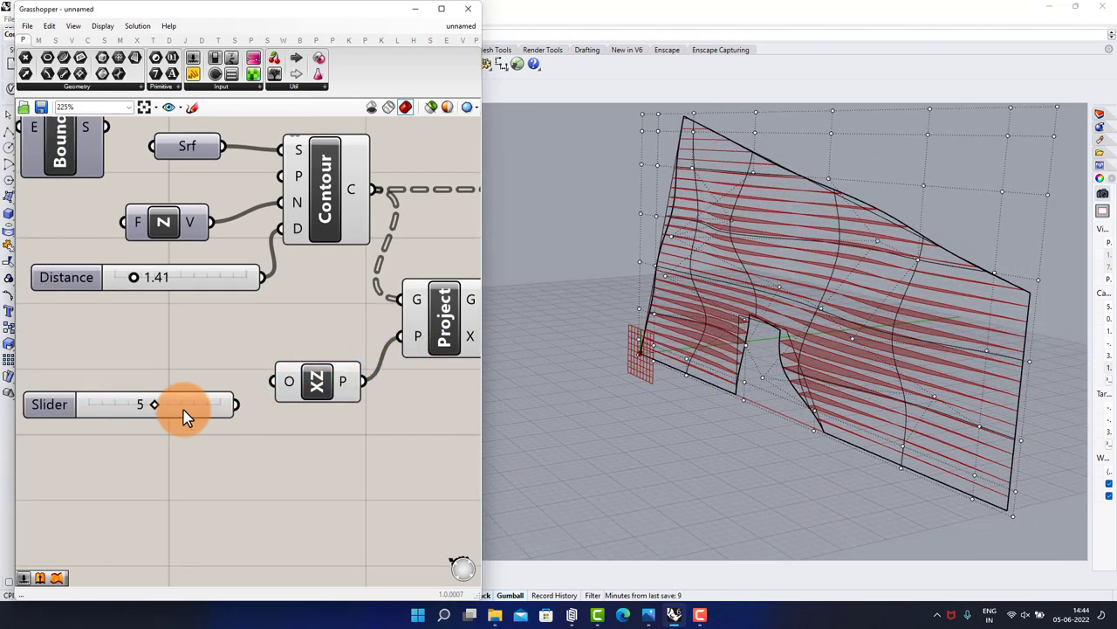
pyautogui.click(185, 415)
pyautogui.press('Delete')
pyautogui.doubleClick(112, 422)
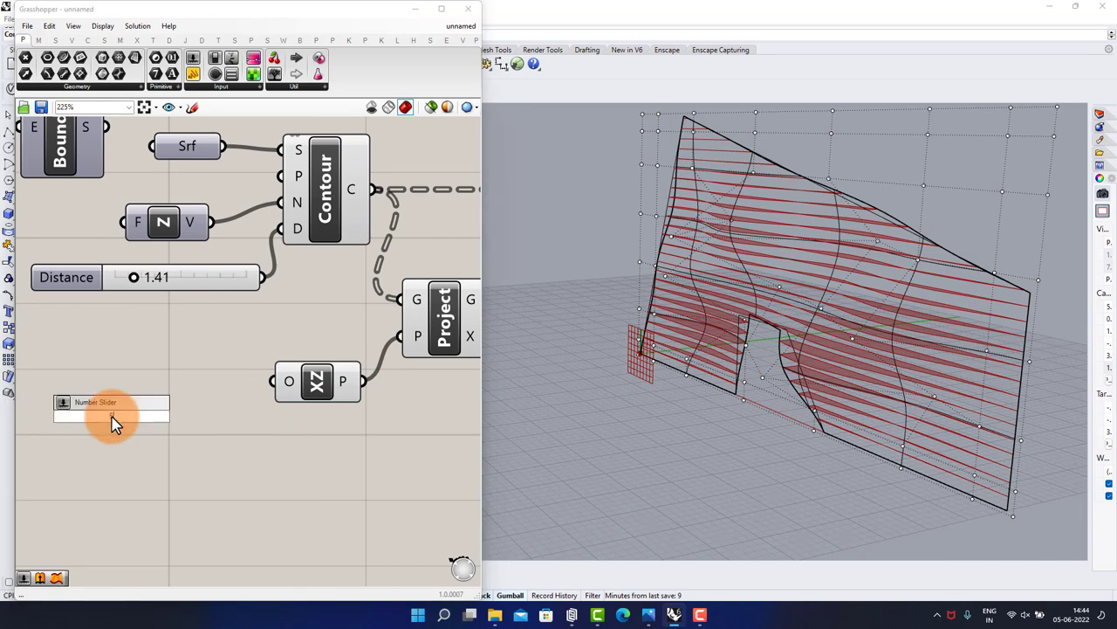
pyautogui.press('Return')
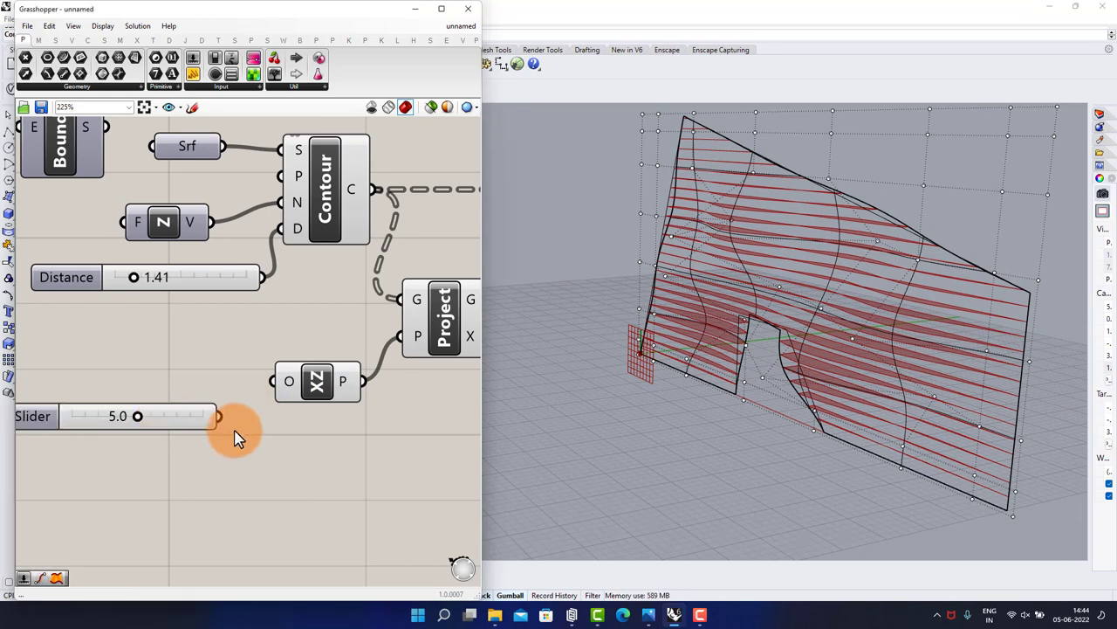
pyautogui.moveTo(218, 416); pyautogui.dragTo(289, 381)
pyautogui.moveTo(192, 381); pyautogui.dragTo(279, 378, button='right')
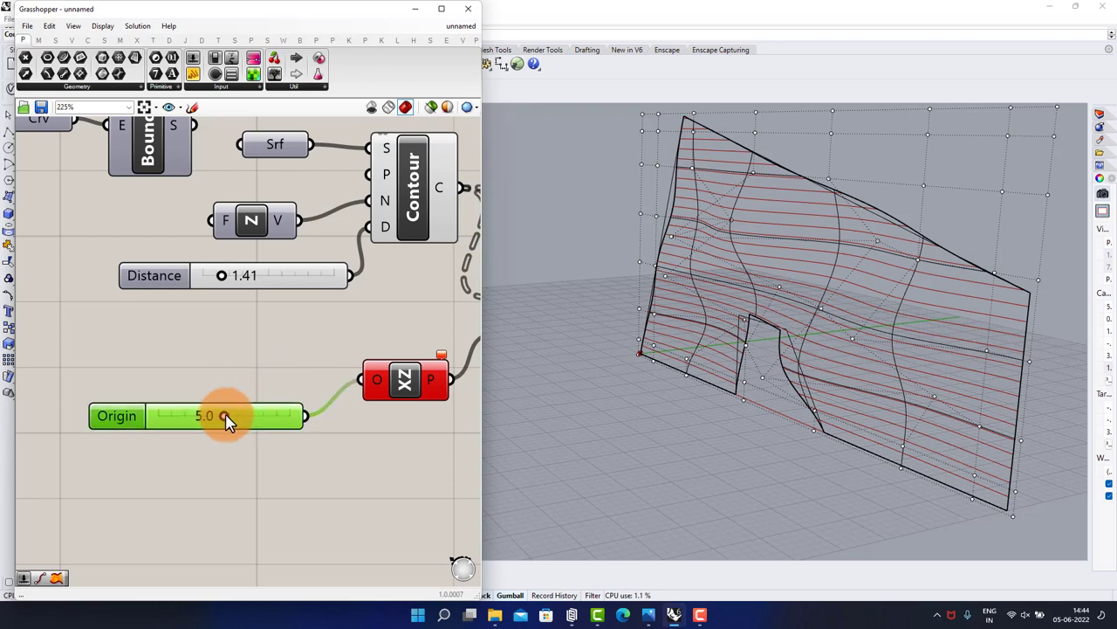
pyautogui.moveTo(224, 419); pyautogui.dragTo(143, 410)
pyautogui.doubleClick(223, 371)
pyautogui.write('co')
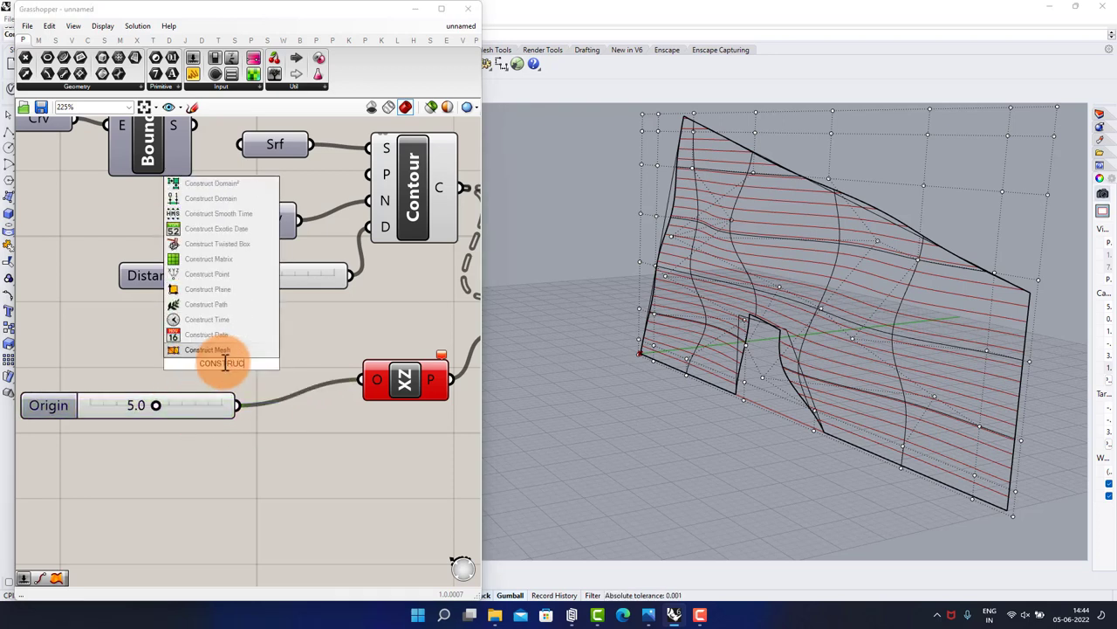
# Add a Construct Point fed by the Origin slider and use it as the XZ plane origin
pyautogui.click(229, 274)
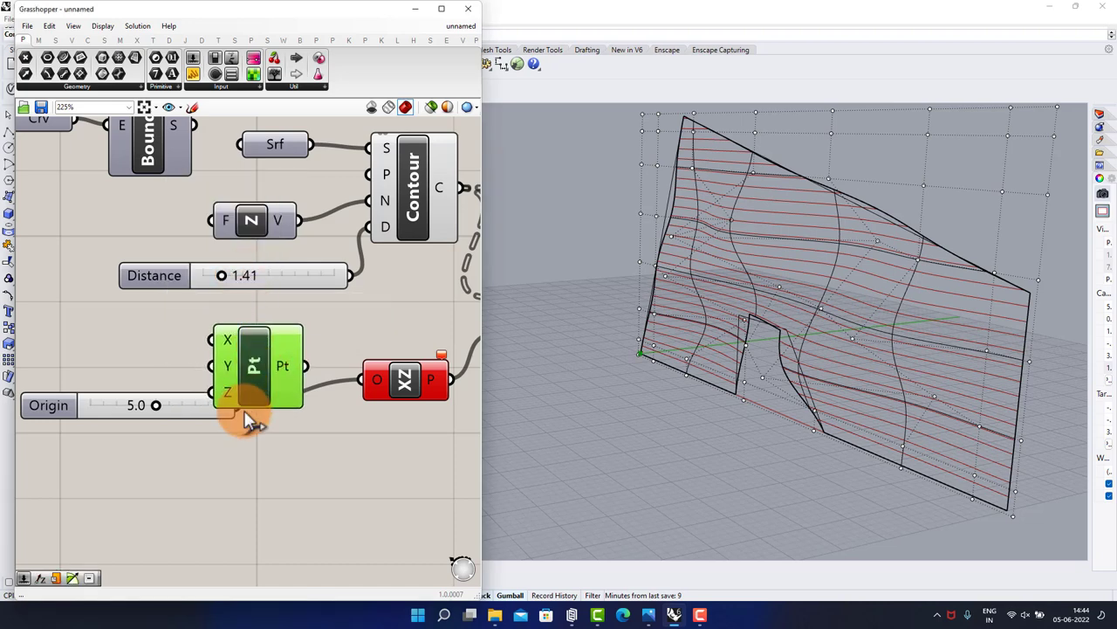
pyautogui.moveTo(247, 420); pyautogui.dragTo(159, 410)
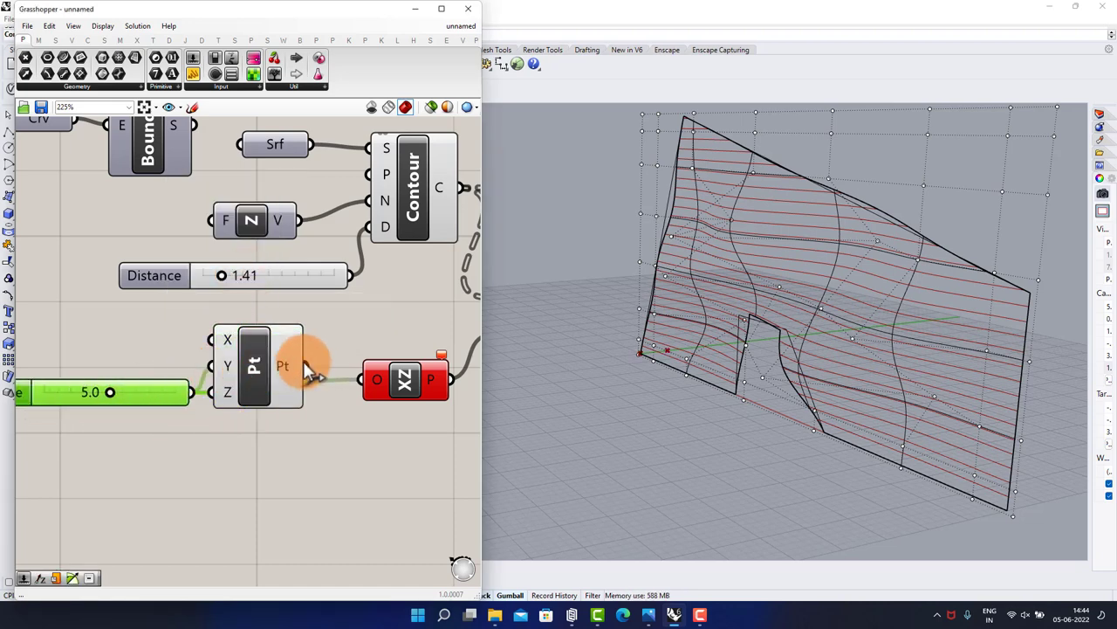
pyautogui.moveTo(305, 365); pyautogui.dragTo(361, 379)
pyautogui.moveTo(738, 345)
pyautogui.mouseDown(button='right')
pyautogui.moveTo(792, 323)
pyautogui.moveTo(731, 294)
pyautogui.moveTo(775, 317)
pyautogui.moveTo(773, 337)
pyautogui.mouseUp(button='right')
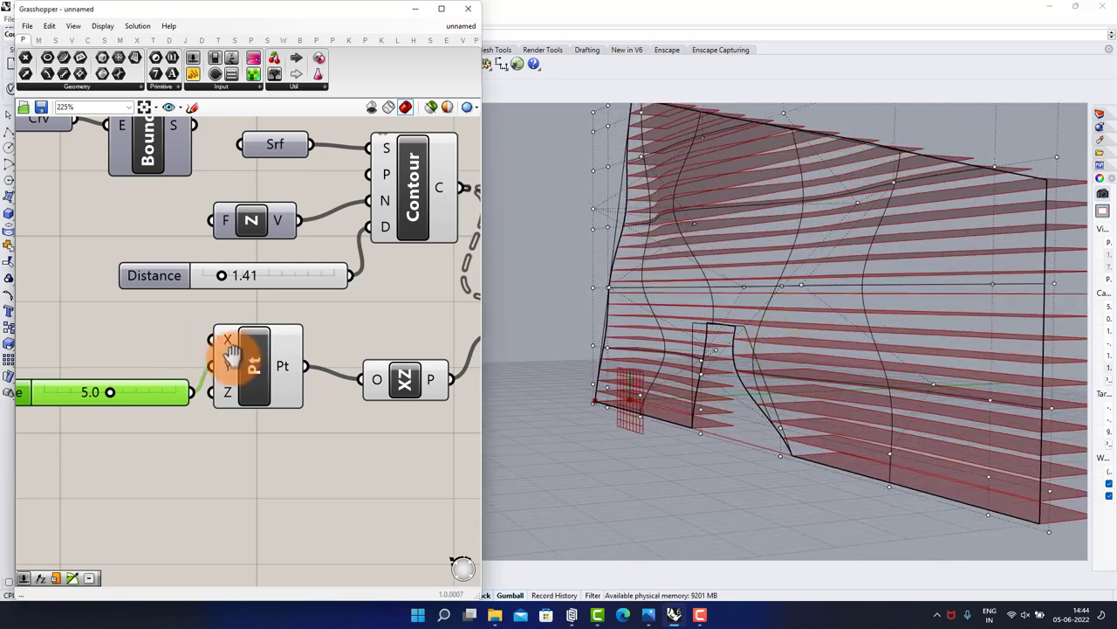
pyautogui.scroll(2, 218, 397)
# Try coordinate values 4.6 and 3.6, then settle on 4.3 to stretch the louvre strips
pyautogui.moveTo(230, 366); pyautogui.dragTo(206, 367)
pyautogui.moveTo(681, 319)
pyautogui.mouseDown(button='right')
pyautogui.moveTo(648, 316)
pyautogui.moveTo(908, 322)
pyautogui.moveTo(723, 299)
pyautogui.moveTo(922, 361)
pyautogui.moveTo(953, 344)
pyautogui.moveTo(841, 307)
pyautogui.moveTo(812, 387)
pyautogui.moveTo(636, 392)
pyautogui.moveTo(584, 375)
pyautogui.moveTo(668, 368)
pyautogui.mouseUp(button='right')
pyautogui.moveTo(212, 371); pyautogui.dragTo(219, 367)
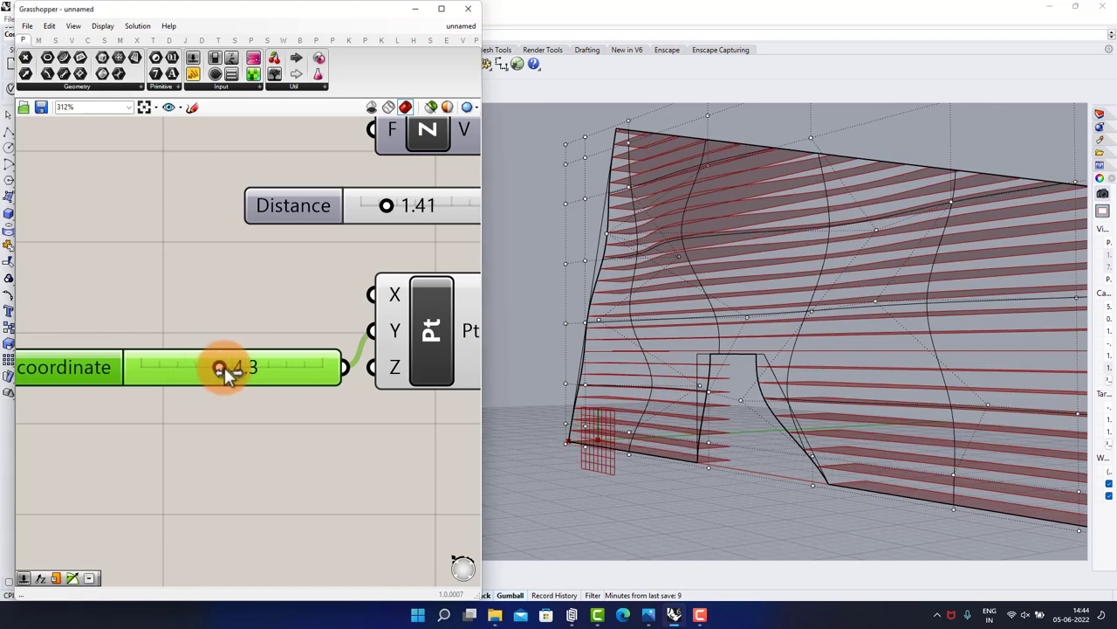
pyautogui.scroll(-3, 216, 394)
pyautogui.scroll(-2, 217, 394)
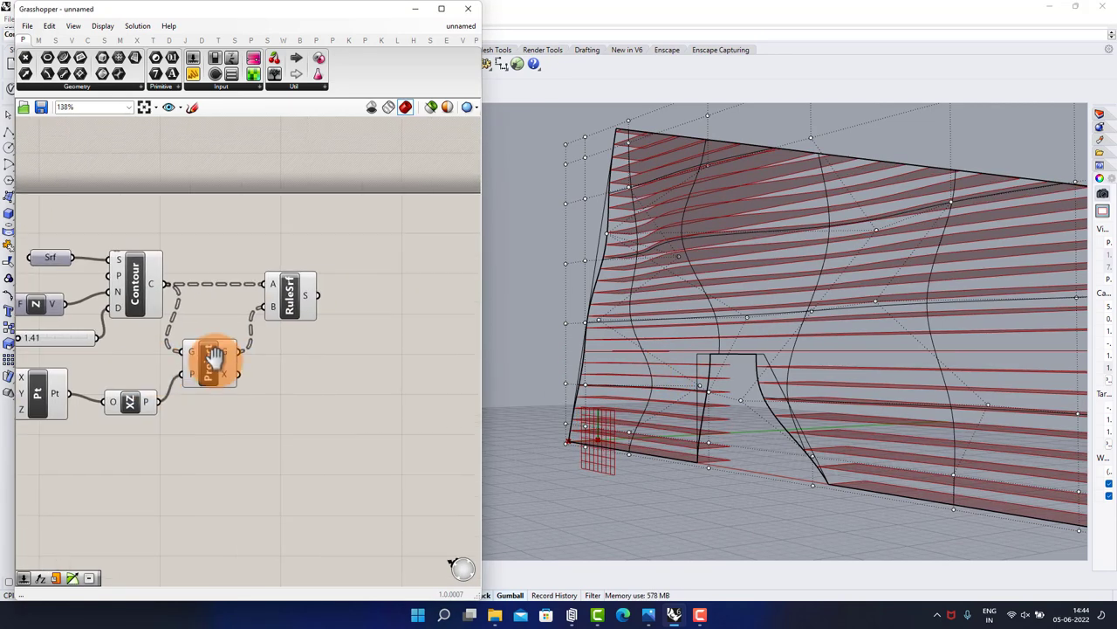
pyautogui.scroll(2, 317, 337)
# Add an Extrude component with the RuleSrf strips as its base
pyautogui.doubleClick(338, 316)
pyautogui.write('Ext')
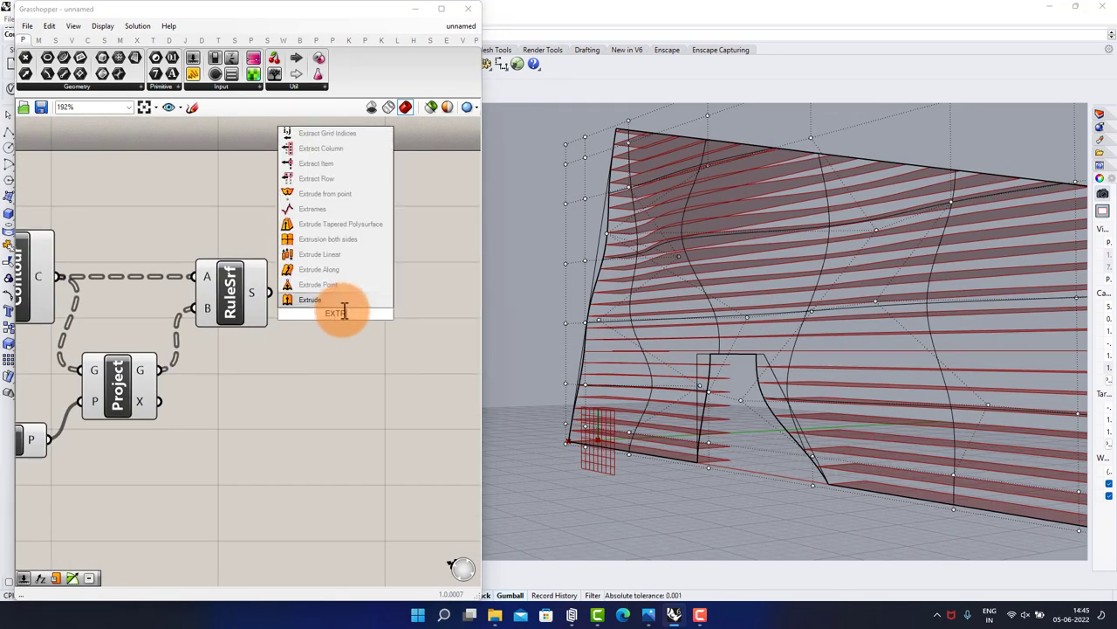
pyautogui.press('Return')
pyautogui.scroll(2, 337, 301)
pyautogui.moveTo(242, 289); pyautogui.dragTo(290, 301)
pyautogui.moveTo(349, 319); pyautogui.dragTo(444, 319)
pyautogui.click(297, 394)
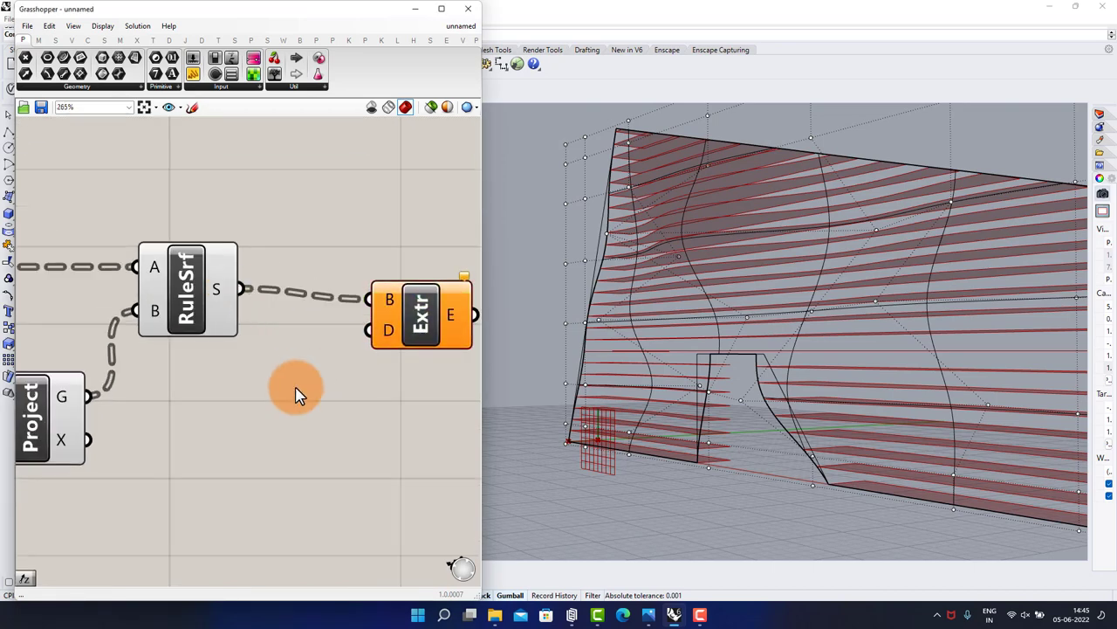
# Extrude along Unit Z with a 0.40 Factor slider to thicken the strips into fins
pyautogui.doubleClick(297, 394)
pyautogui.write('z')
pyautogui.press('Return')
pyautogui.moveTo(337, 387); pyautogui.dragTo(367, 329)
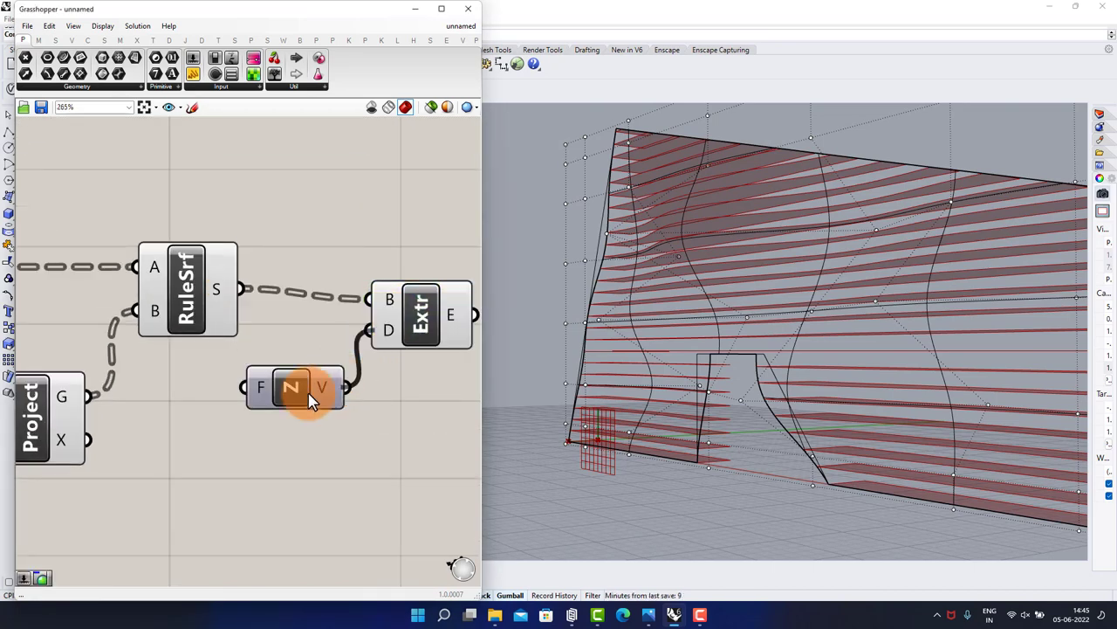
pyautogui.moveTo(305, 393); pyautogui.dragTo(312, 424)
pyautogui.click(224, 504)
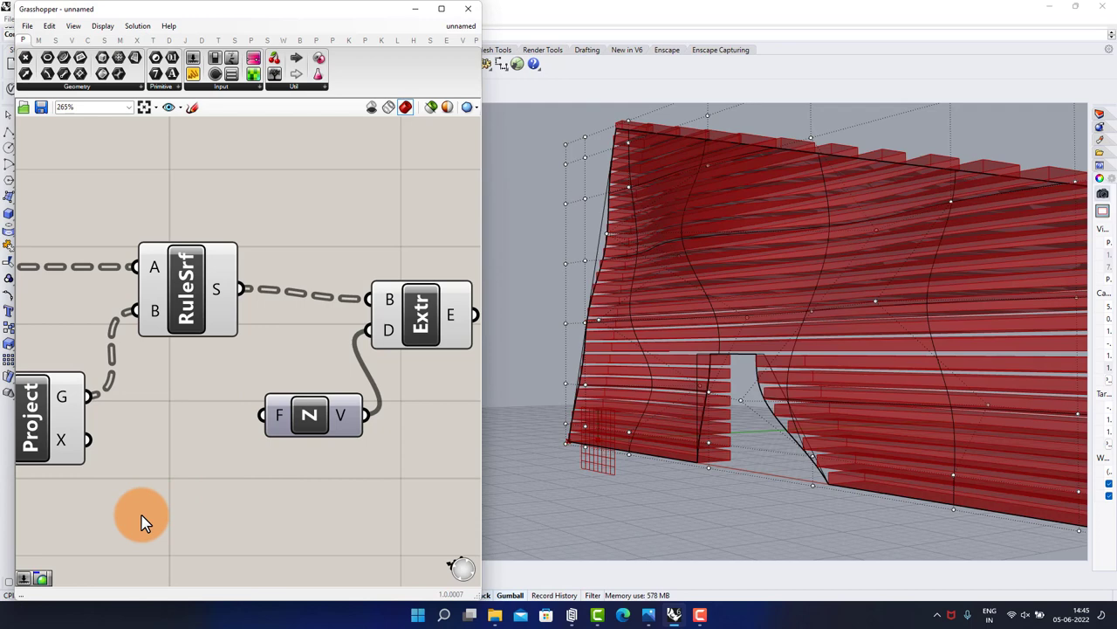
pyautogui.rightClick(144, 521)
pyautogui.click(143, 517)
pyautogui.click(200, 516)
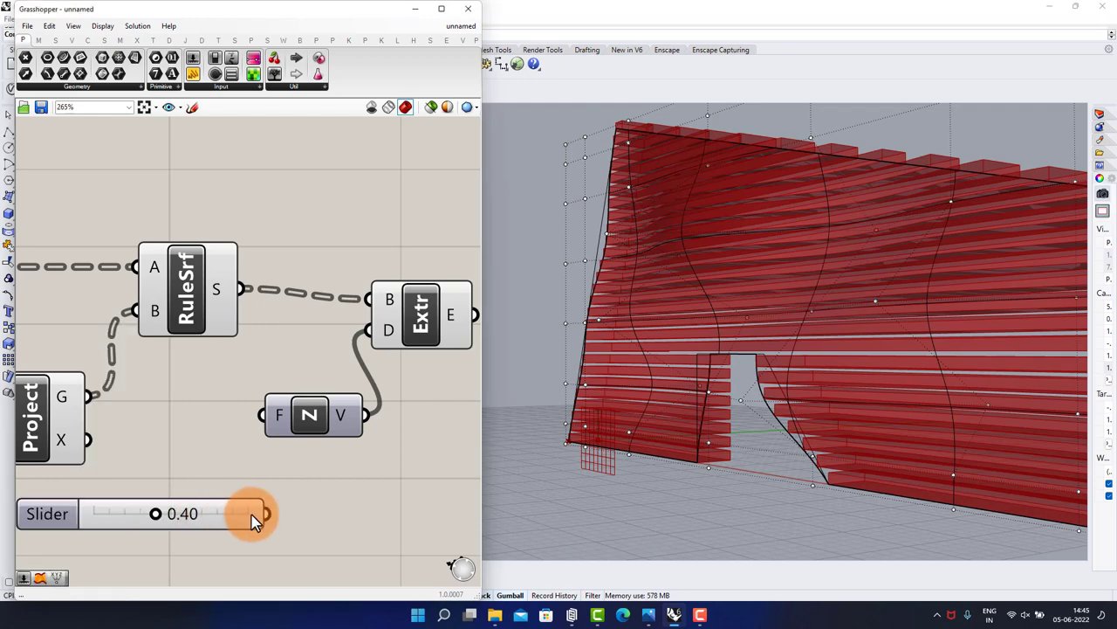
pyautogui.moveTo(253, 518); pyautogui.dragTo(266, 416)
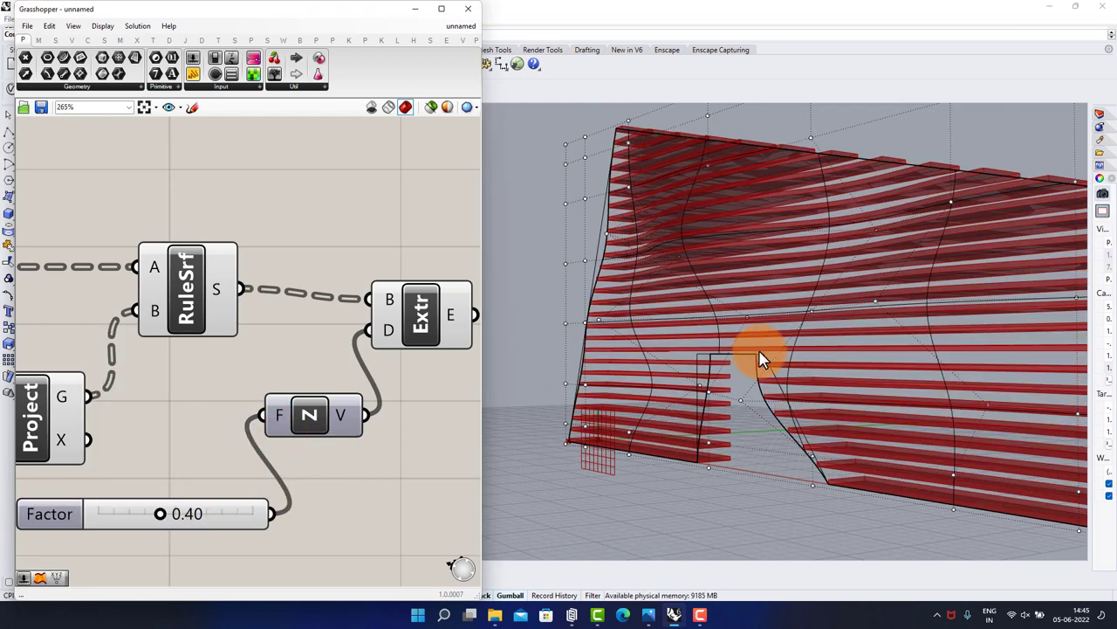
# Copy the Contour, Unit Z and Distance components to the top of the canvas
pyautogui.moveTo(760, 358)
pyautogui.mouseDown(button='right')
pyautogui.moveTo(883, 357)
pyautogui.moveTo(748, 357)
pyautogui.mouseUp(button='right')
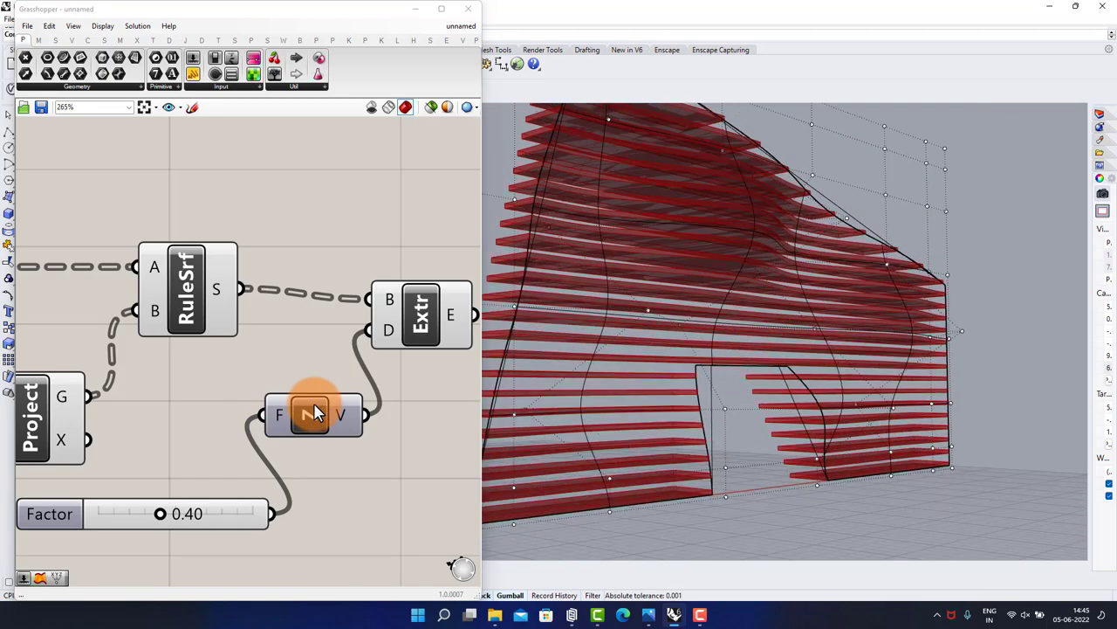
pyautogui.scroll(-2, 362, 386)
pyautogui.scroll(-2, 337, 374)
pyautogui.scroll(-1, 250, 361)
pyautogui.moveTo(249, 362)
pyautogui.mouseDown(button='right')
pyautogui.moveTo(365, 371)
pyautogui.moveTo(325, 291)
pyautogui.mouseUp(button='right')
pyautogui.scroll(-1, 365, 371)
pyautogui.scroll(2, 274, 317)
pyautogui.scroll(1, 368, 333)
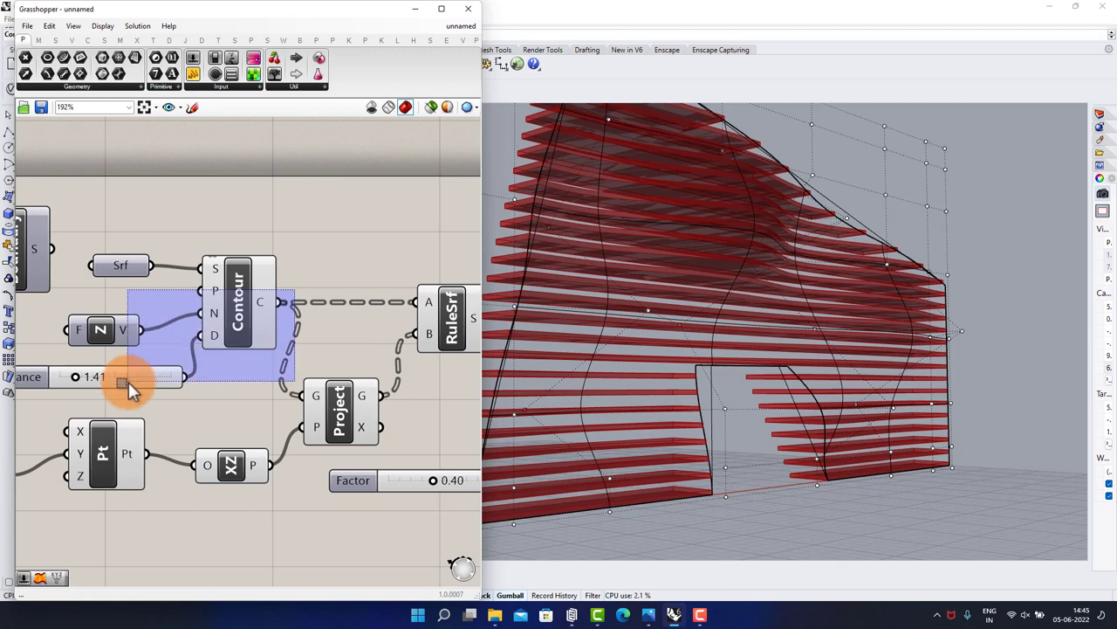
pyautogui.moveTo(162, 326); pyautogui.dragTo(129, 382)
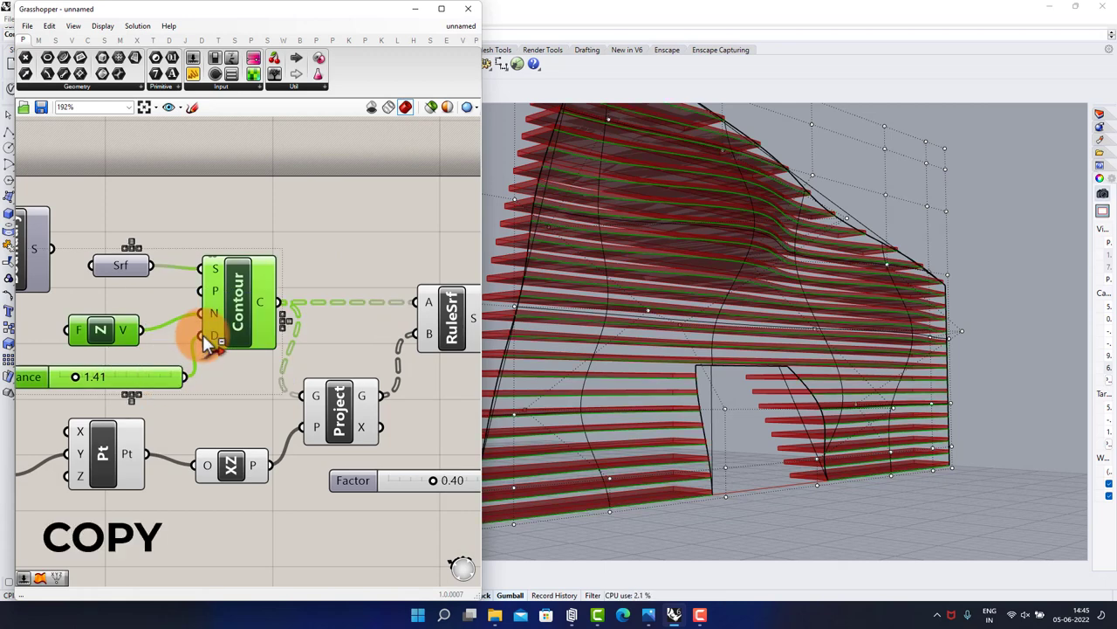
pyautogui.keyDown('alt'); pyautogui.moveTo(209, 345); pyautogui.dragTo(399, 150); pyautogui.keyUp('alt')
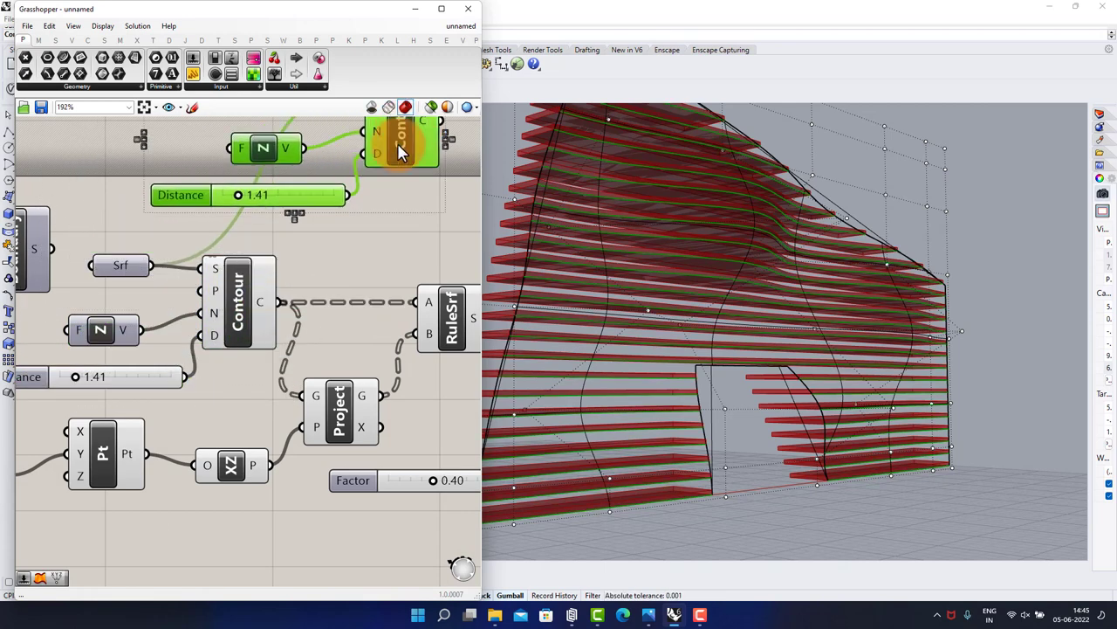
# Delete only the copied Unit Z component, keeping the rest of the copied setup
pyautogui.moveTo(354, 213); pyautogui.dragTo(311, 312, button='right')
pyautogui.click(242, 251)
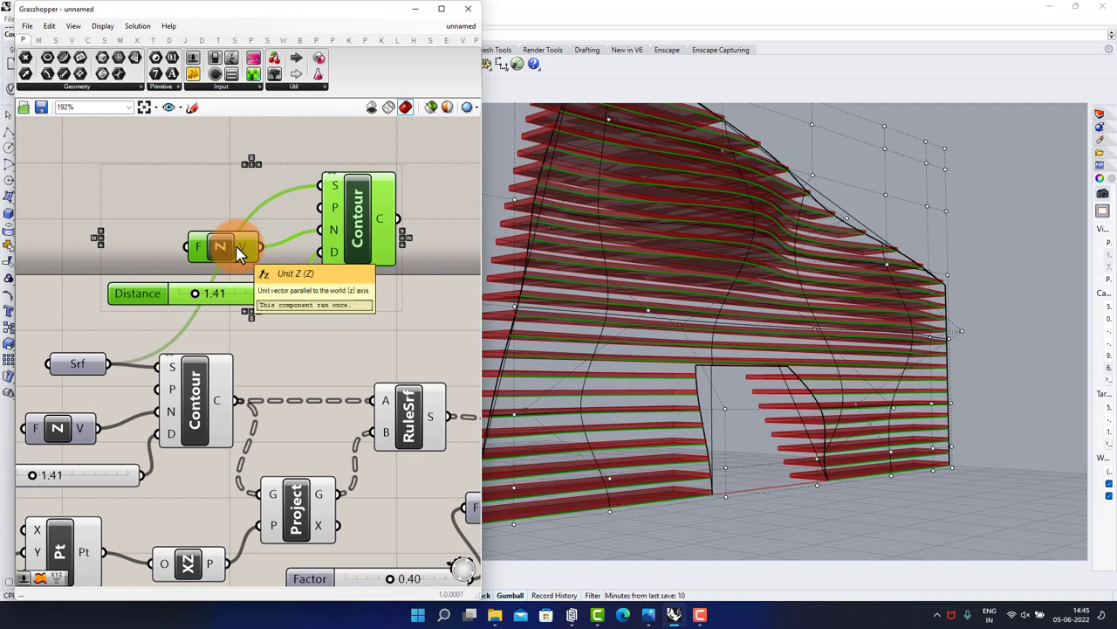
pyautogui.press('Delete')
pyautogui.hotkey('ctrl', 'z')
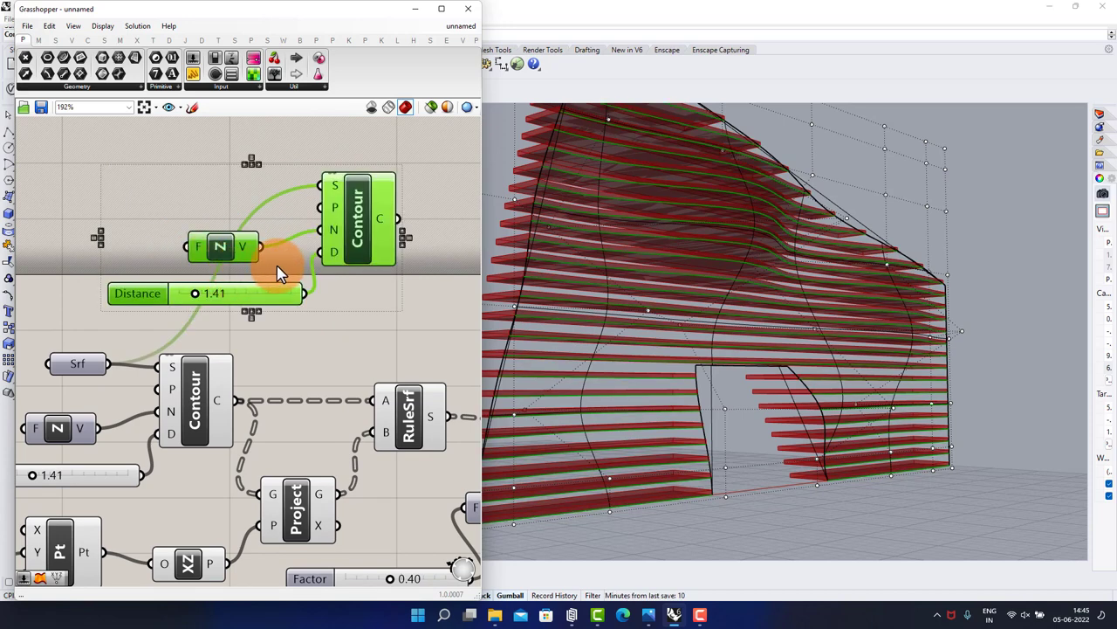
pyautogui.click(219, 243)
pyautogui.press('Delete')
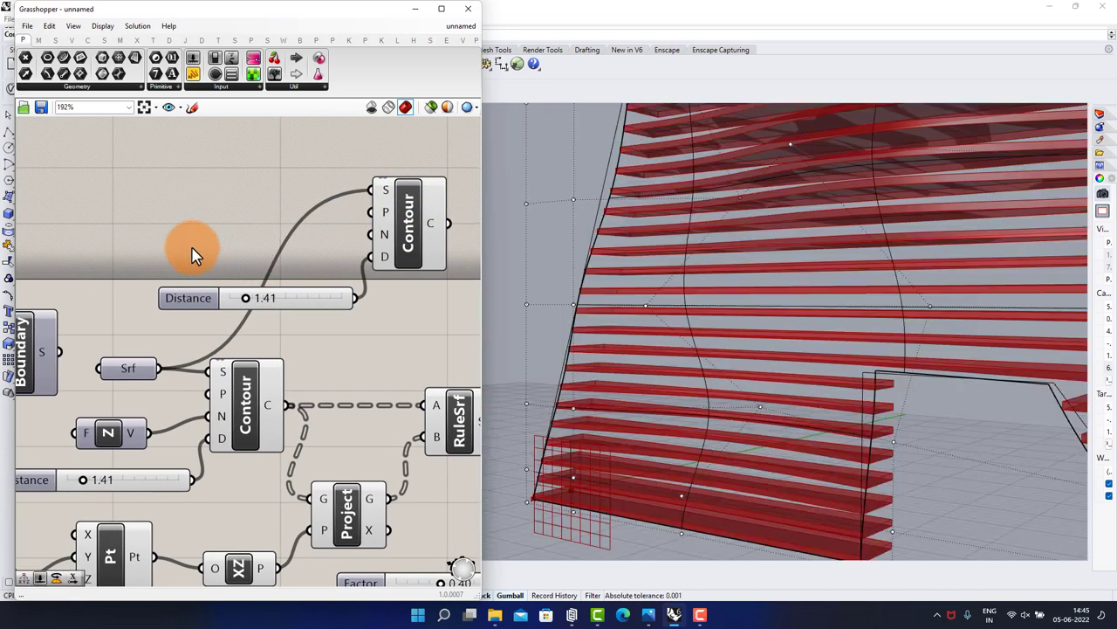
# Make the copied Contour slice along Unit X with a Distance of about 9.66
pyautogui.doubleClick(192, 249)
pyautogui.write('x')
pyautogui.click(209, 210)
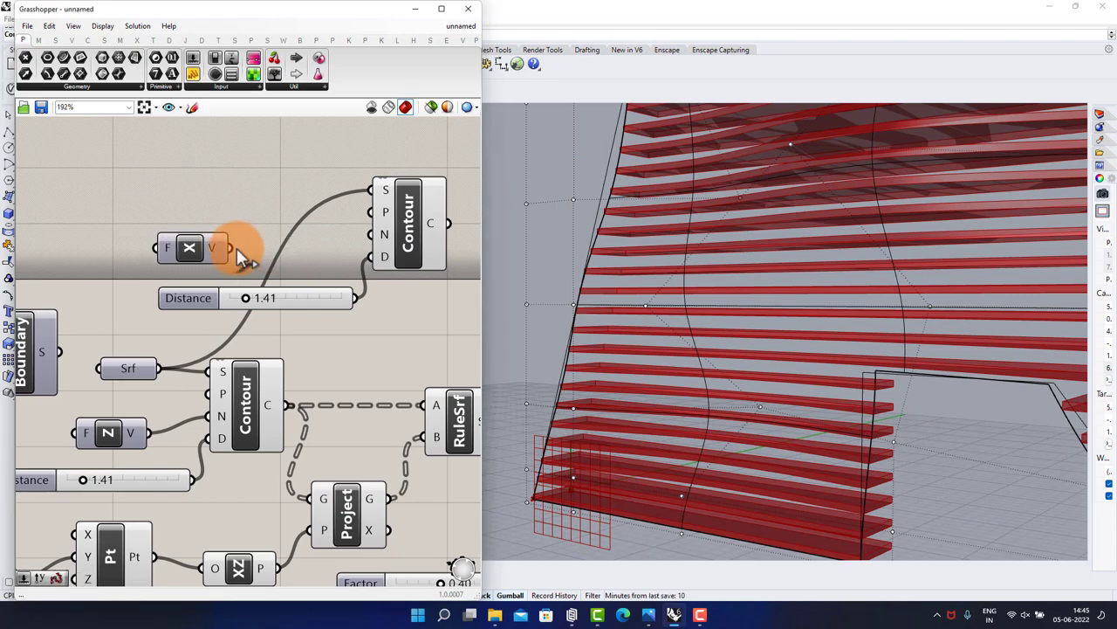
pyautogui.moveTo(232, 248); pyautogui.dragTo(372, 234)
pyautogui.scroll(-5, 606, 336)
pyautogui.scroll(5, 786, 371)
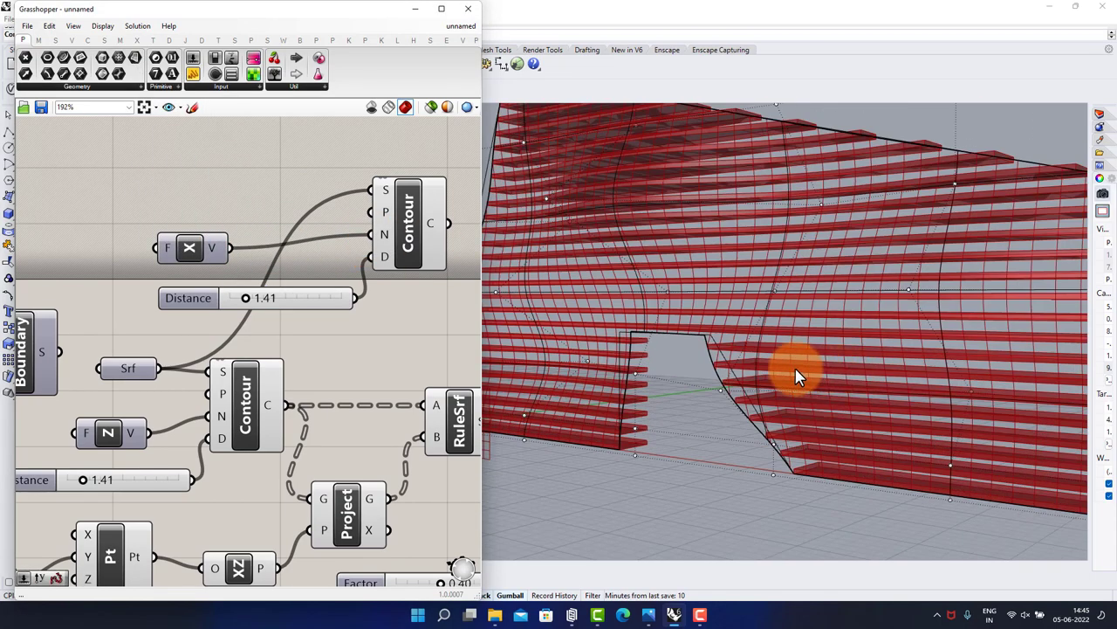
pyautogui.moveTo(798, 374); pyautogui.dragTo(690, 358, button='right')
pyautogui.scroll(-5, 749, 367)
pyautogui.scroll(5, 690, 358)
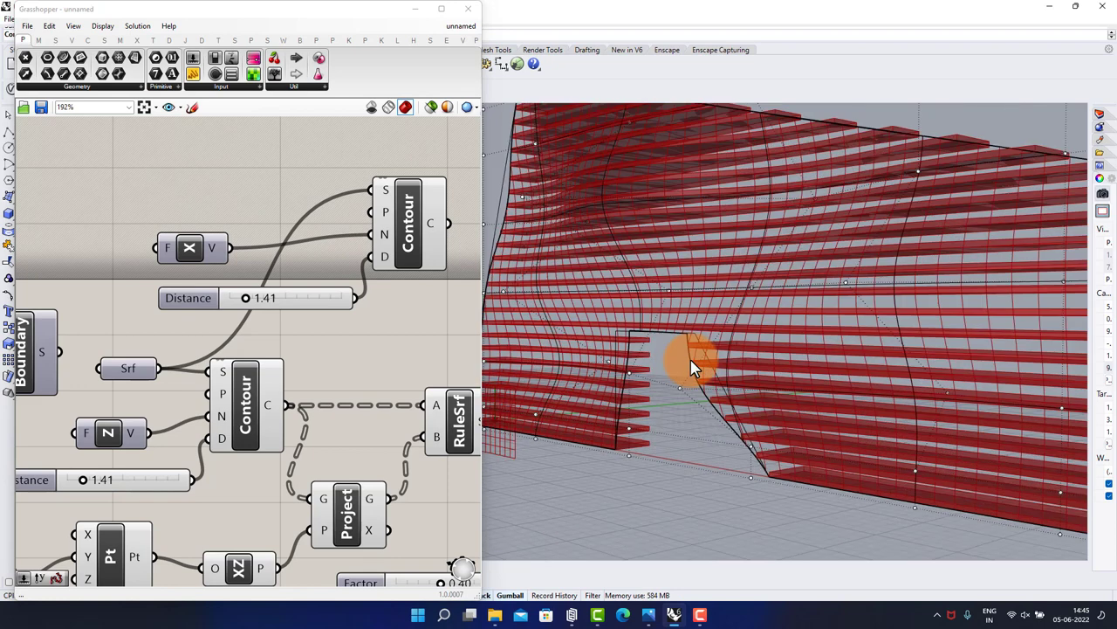
pyautogui.scroll(-5, 689, 367)
pyautogui.moveTo(246, 302); pyautogui.dragTo(297, 313)
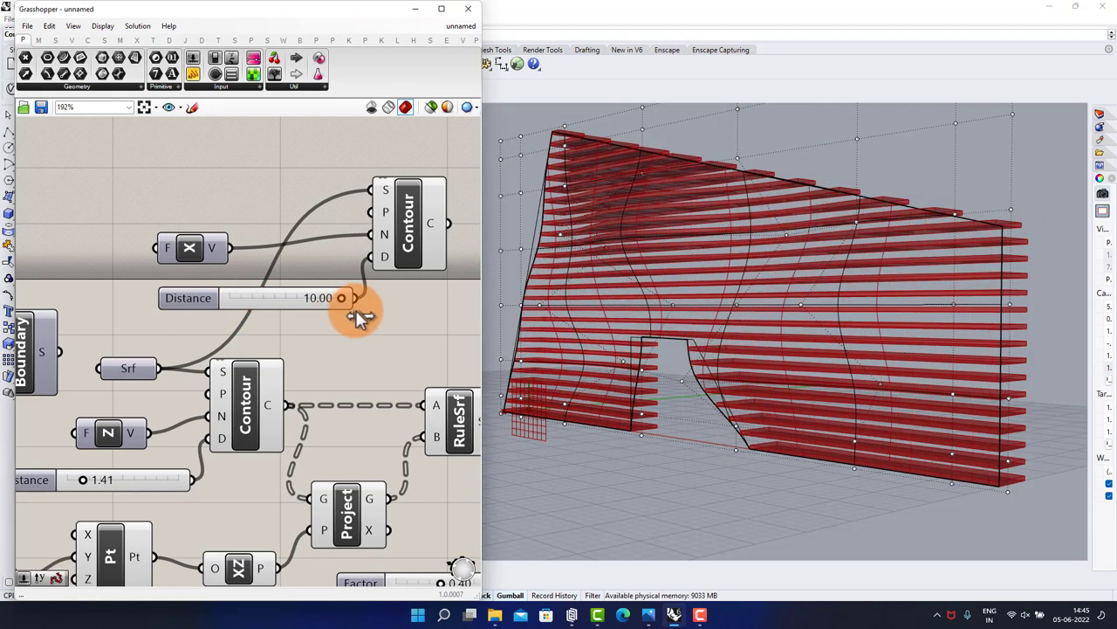
pyautogui.moveTo(355, 309); pyautogui.dragTo(234, 313)
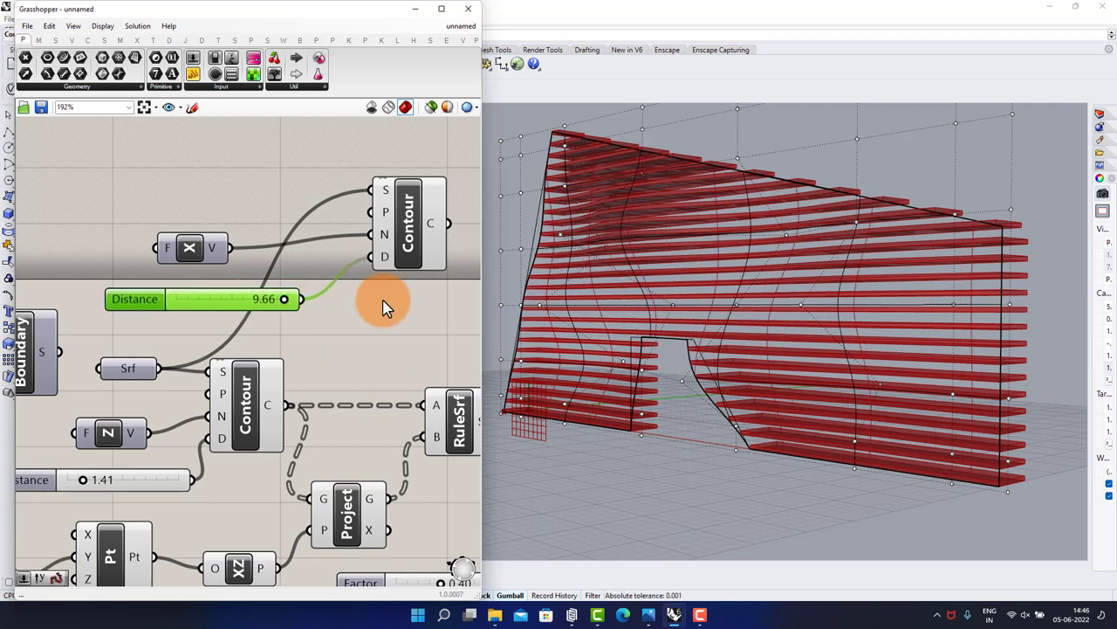
# Collect the X contour curves in a Curve container
pyautogui.moveTo(341, 299); pyautogui.dragTo(94, 308, button='right')
pyautogui.doubleClick(271, 261)
pyautogui.write('crv')
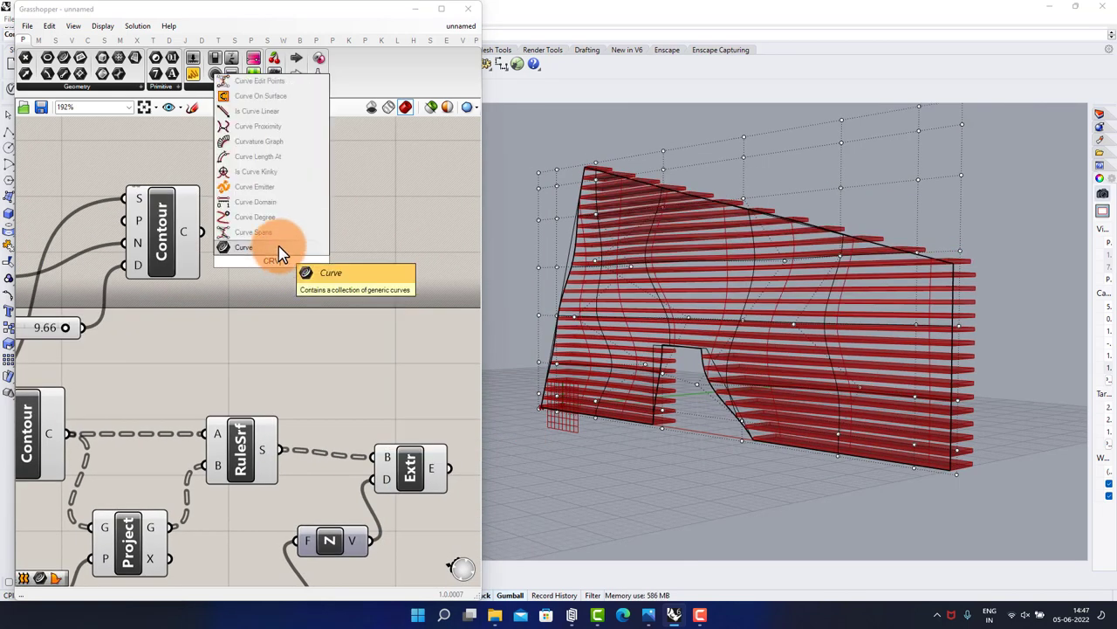
pyautogui.click(279, 247)
pyautogui.moveTo(249, 266); pyautogui.dragTo(244, 263)
pyautogui.moveTo(283, 265); pyautogui.dragTo(319, 272)
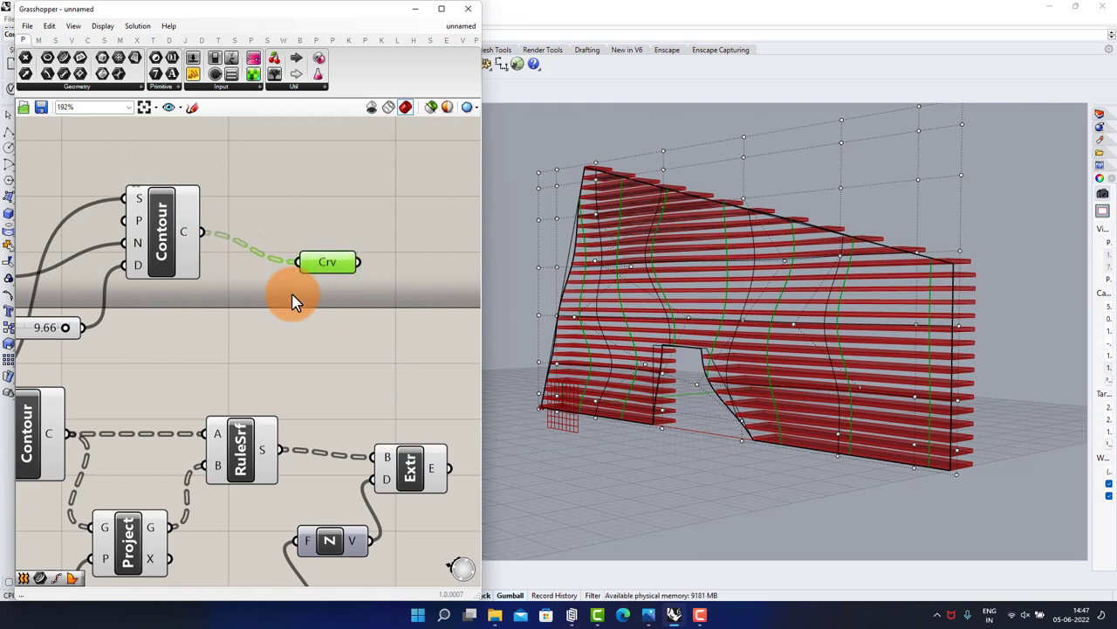
pyautogui.scroll(3, 740, 327)
pyautogui.scroll(-1, 690, 319)
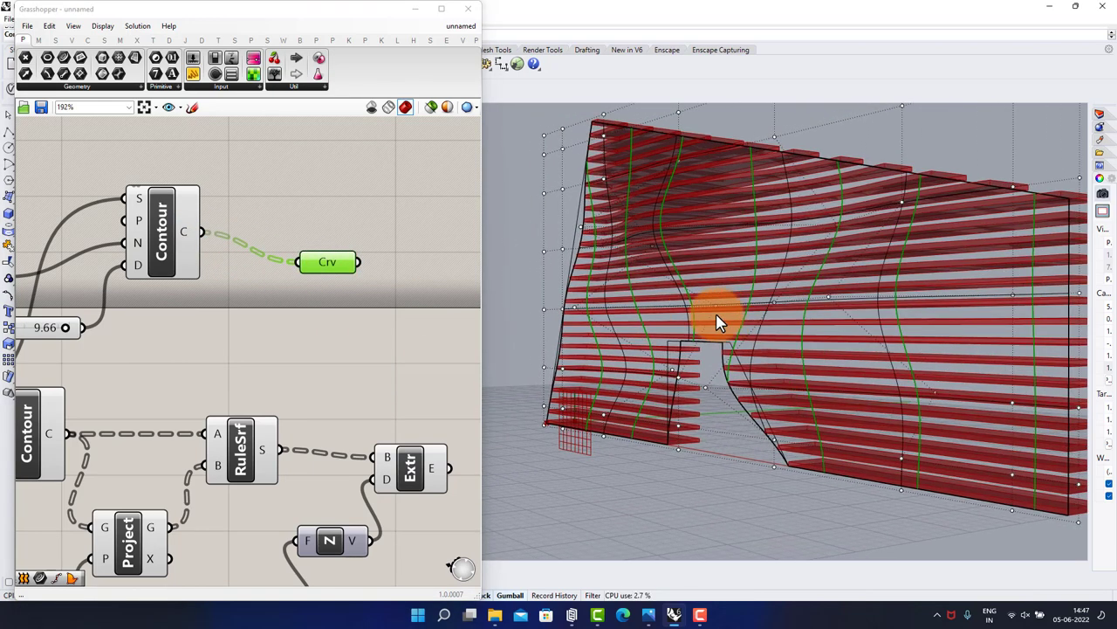
pyautogui.moveTo(716, 323); pyautogui.dragTo(739, 320, button='right')
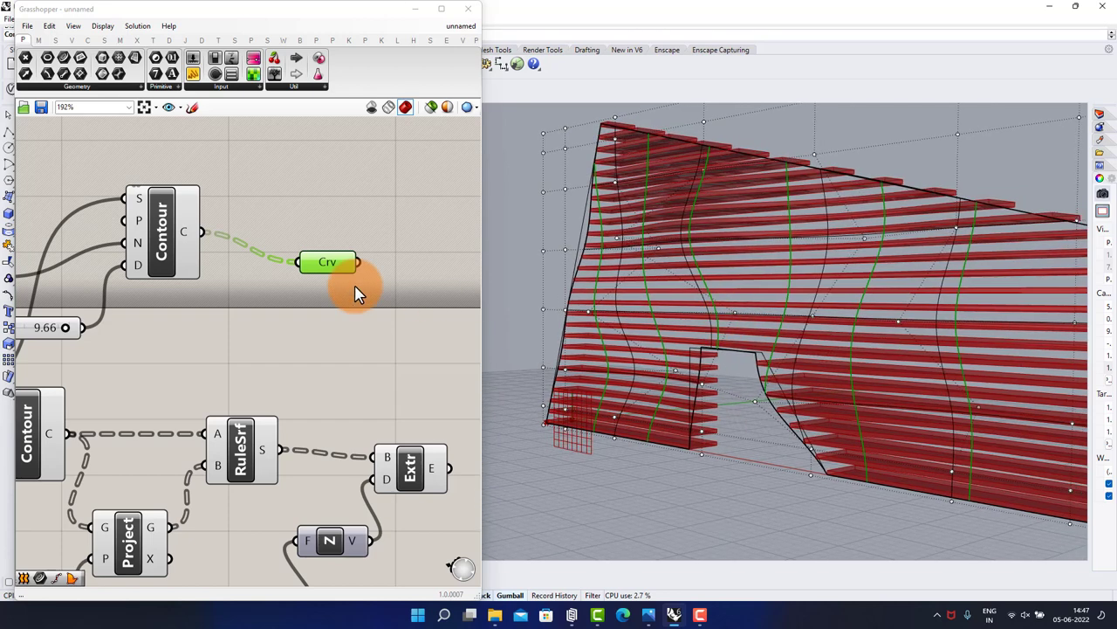
pyautogui.click(339, 275)
pyautogui.click(352, 299)
pyautogui.scroll(-2, 352, 300)
pyautogui.scroll(-1, 270, 213)
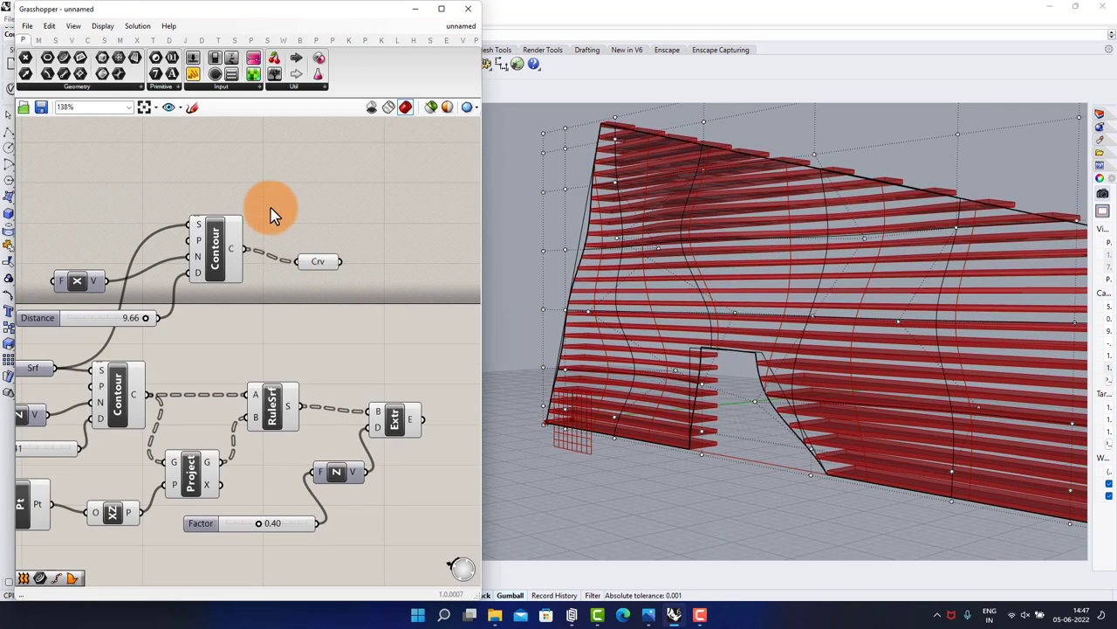
# Add a Custom Preview component to shade the extruded louvre slats pink
pyautogui.moveTo(352, 344); pyautogui.dragTo(288, 323, button='right')
pyautogui.scroll(1, 364, 344)
pyautogui.doubleClick(364, 344)
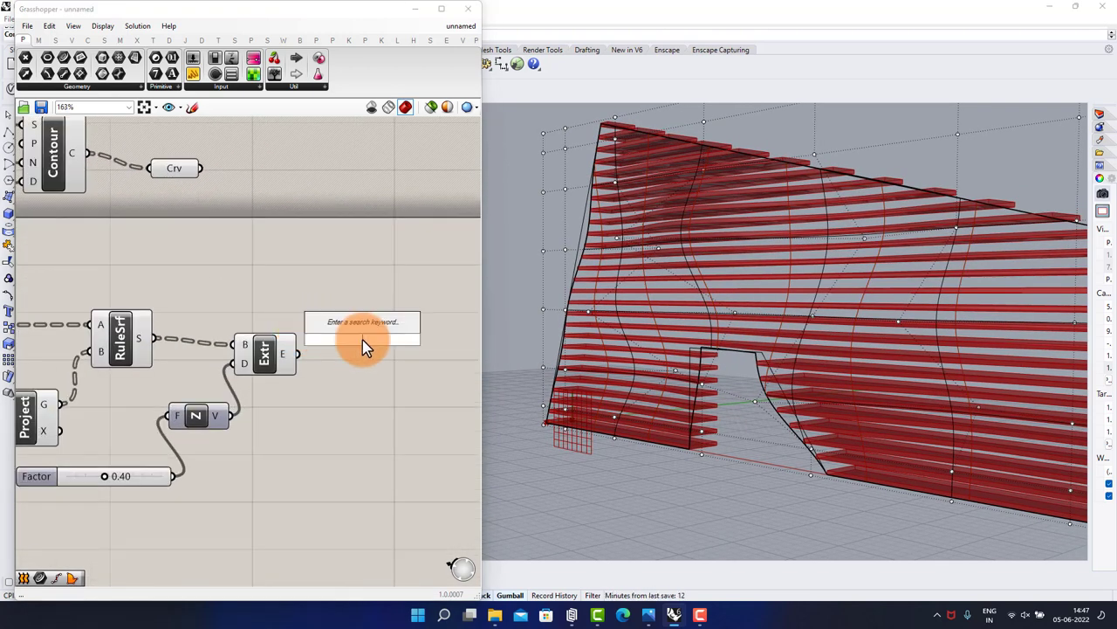
pyautogui.write('cus')
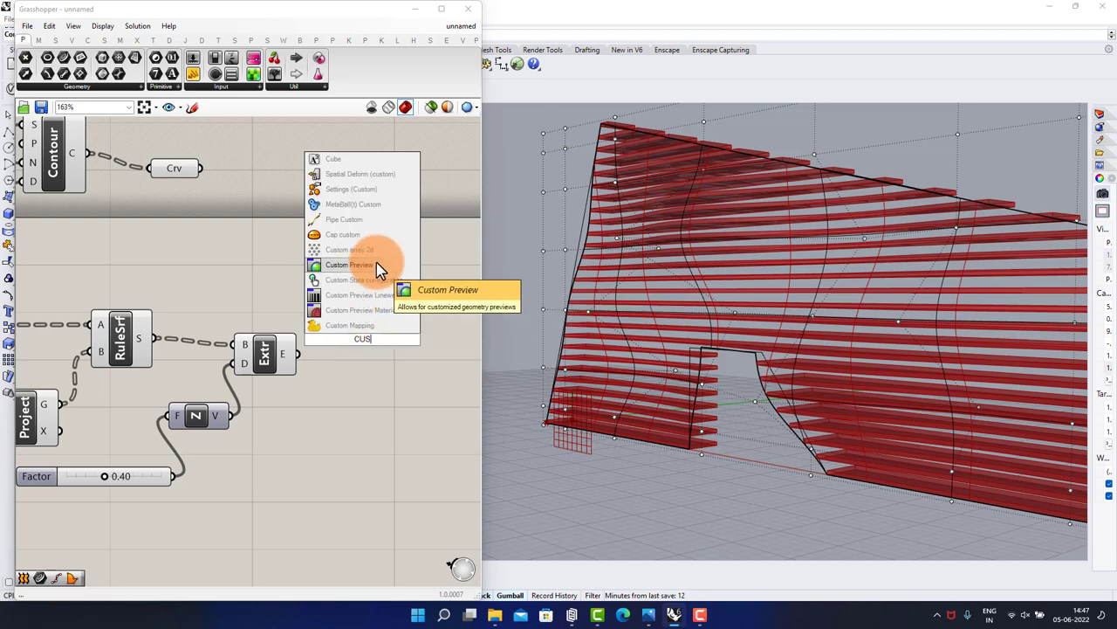
pyautogui.click(376, 264)
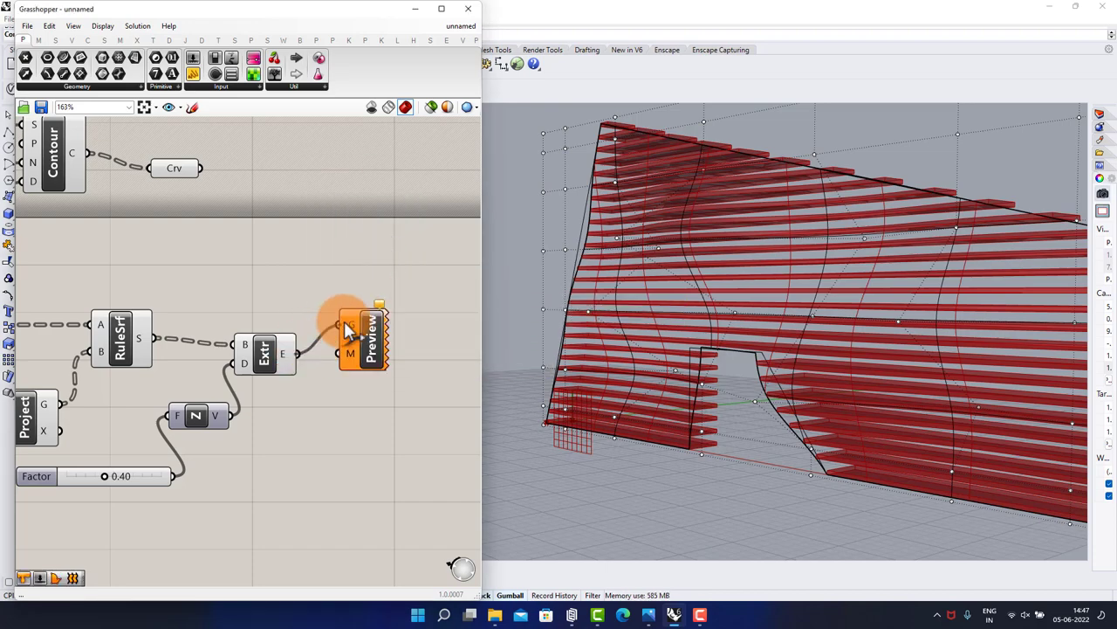
pyautogui.moveTo(344, 326); pyautogui.dragTo(350, 338)
pyautogui.moveTo(718, 292)
pyautogui.mouseDown(button='right')
pyautogui.moveTo(841, 277)
pyautogui.moveTo(631, 305)
pyautogui.moveTo(723, 309)
pyautogui.mouseUp(button='right')
pyautogui.scroll(-2, 172, 270)
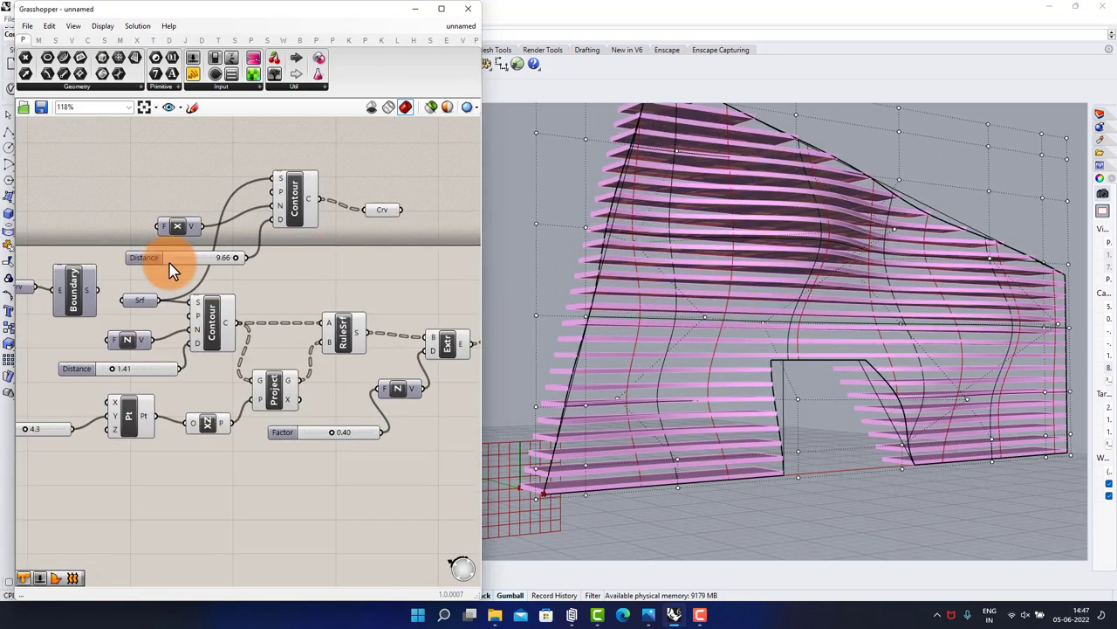
pyautogui.scroll(4, 171, 266)
# Raise the vertical contour Distance from 9.66 to 10.00
pyautogui.moveTo(319, 260); pyautogui.dragTo(338, 254)
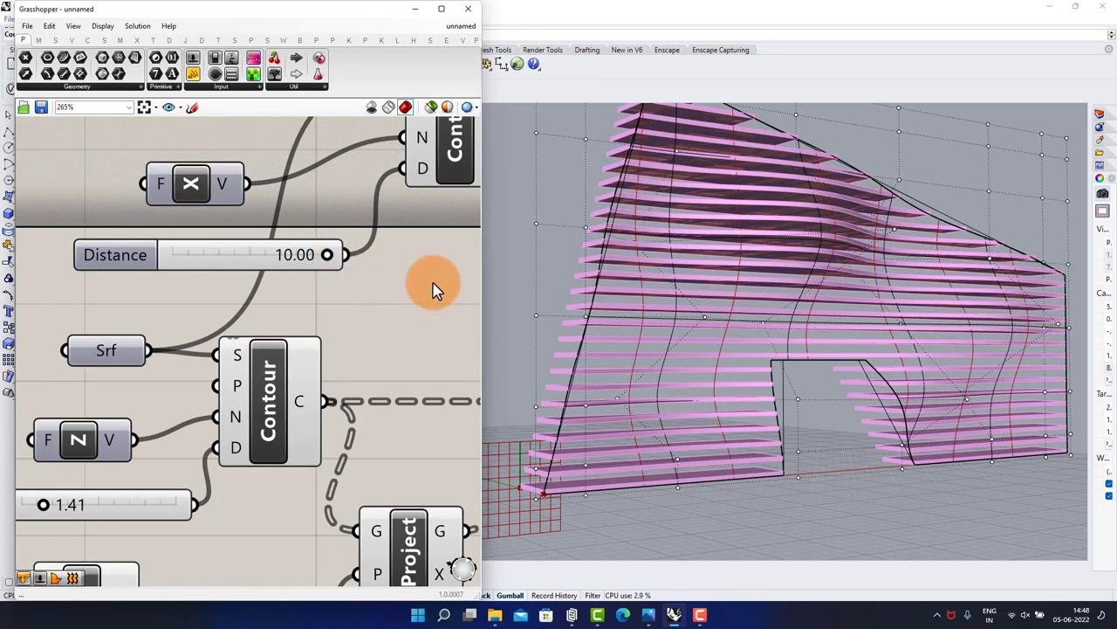
pyautogui.scroll(3, 861, 356)
pyautogui.scroll(2, 746, 367)
pyautogui.scroll(-3, 746, 366)
pyautogui.moveTo(811, 350)
pyautogui.mouseDown(button='right')
pyautogui.moveTo(711, 357)
pyautogui.moveTo(766, 361)
pyautogui.moveTo(800, 343)
pyautogui.mouseUp(button='right')
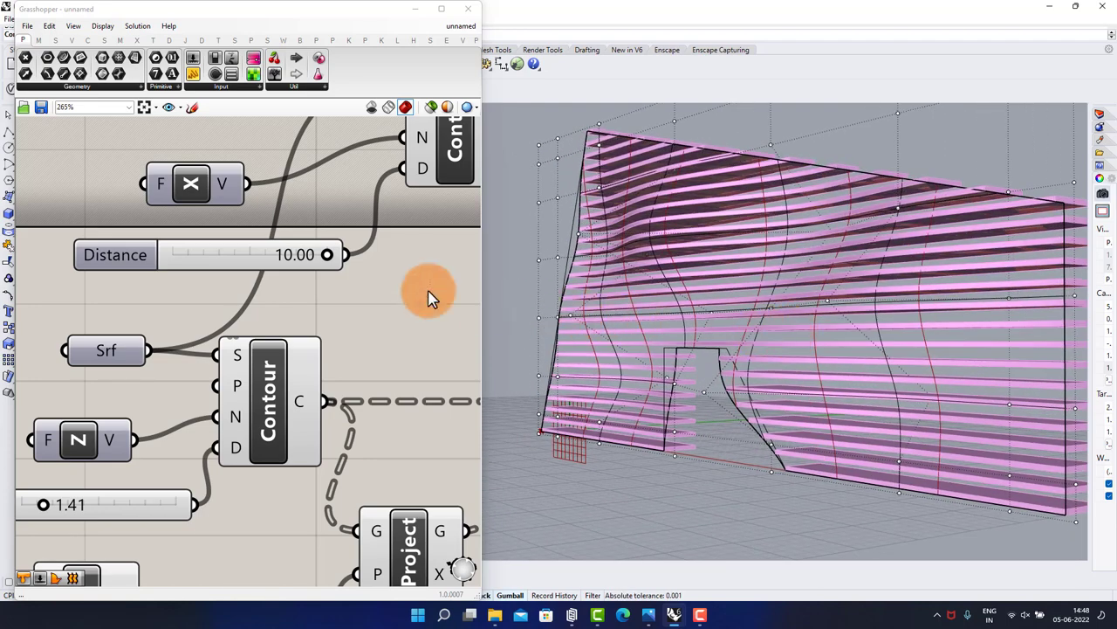
pyautogui.moveTo(428, 290)
pyautogui.mouseDown(button='right')
pyautogui.moveTo(262, 332)
pyautogui.moveTo(180, 304)
pyautogui.moveTo(295, 275)
pyautogui.mouseUp(button='right')
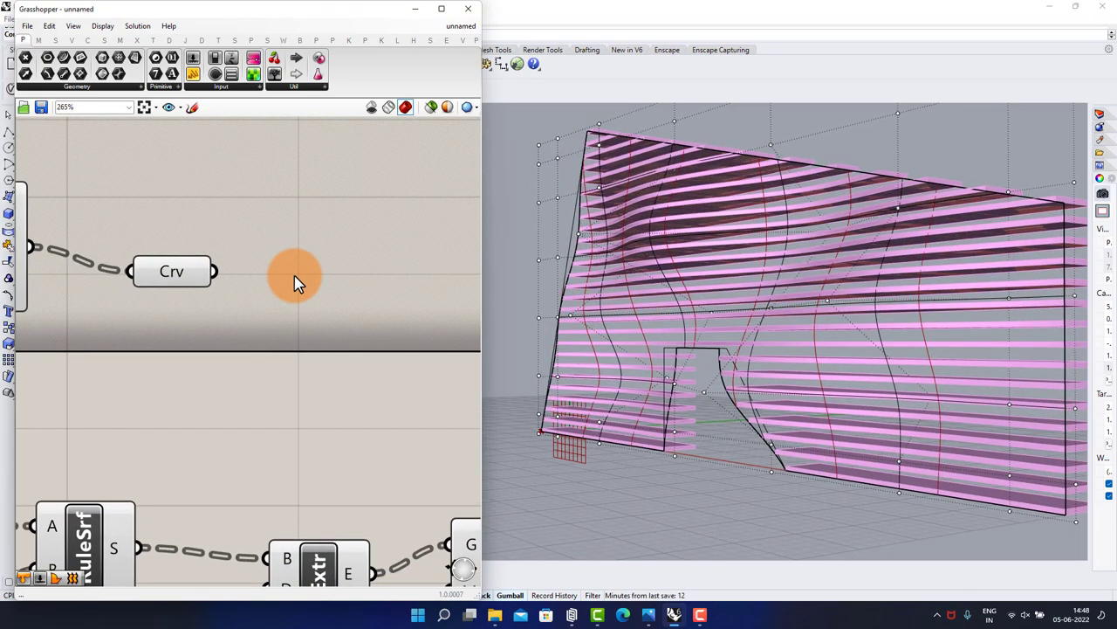
# Add a Pipe on the Crv curves with a number slider driving its radius
pyautogui.doubleClick(294, 275)
pyautogui.write('pipe')
pyautogui.press('Return')
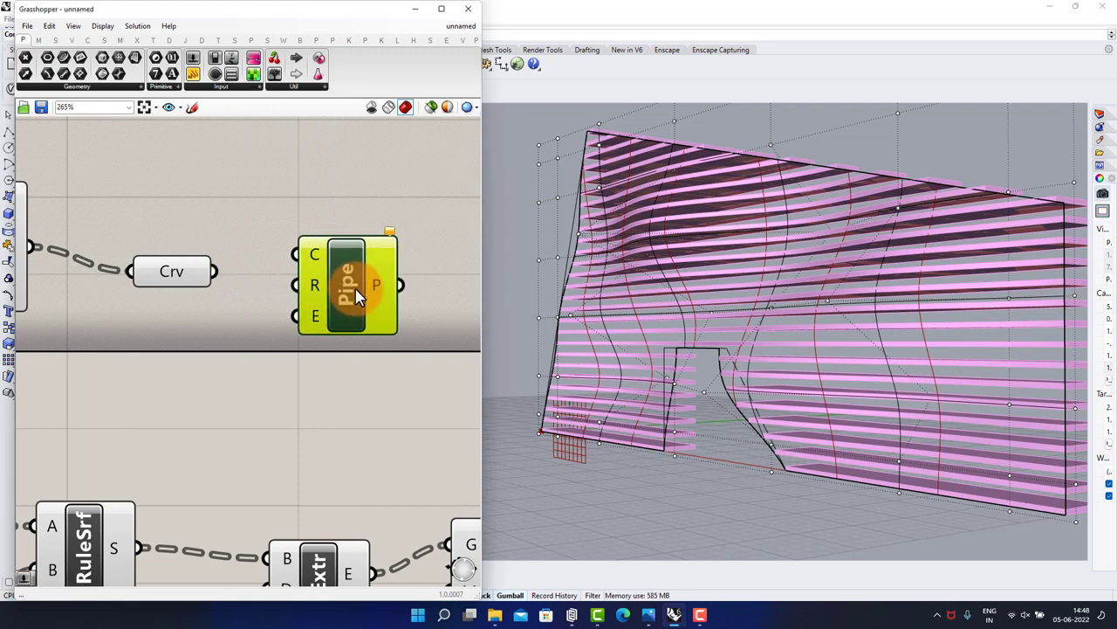
pyautogui.doubleClick(182, 344)
pyautogui.write('slider')
pyautogui.press('Return')
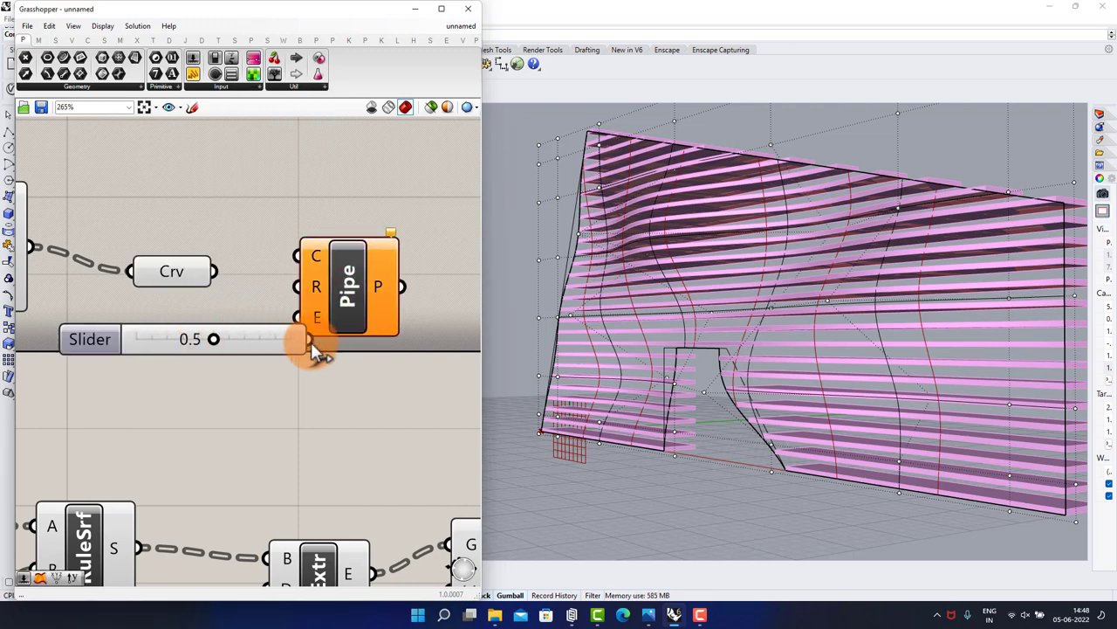
pyautogui.moveTo(314, 349); pyautogui.dragTo(210, 371)
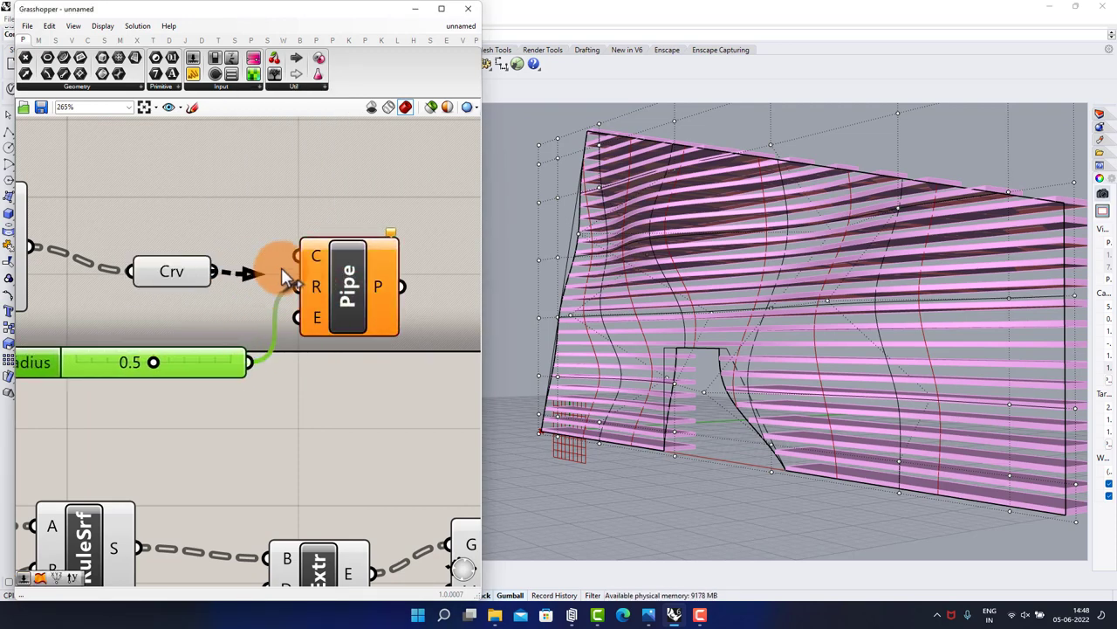
pyautogui.moveTo(281, 267); pyautogui.dragTo(297, 256)
# Set the pipe radius to 0.3 and send the pipes to the Custom Preview
pyautogui.moveTo(748, 312); pyautogui.dragTo(805, 317, button='right')
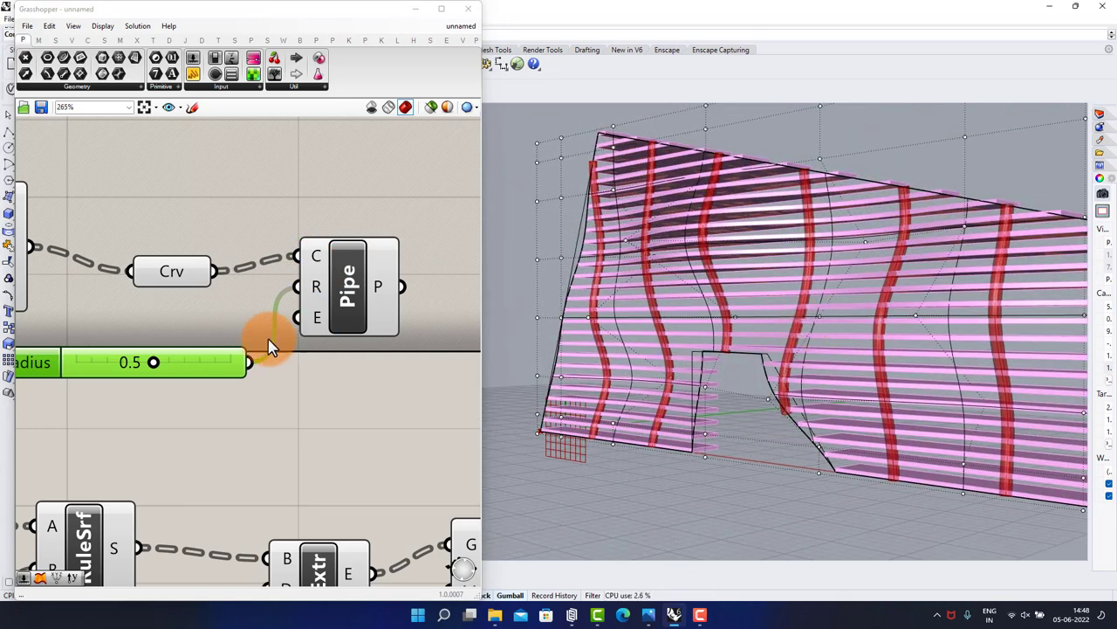
pyautogui.moveTo(156, 369); pyautogui.dragTo(120, 363)
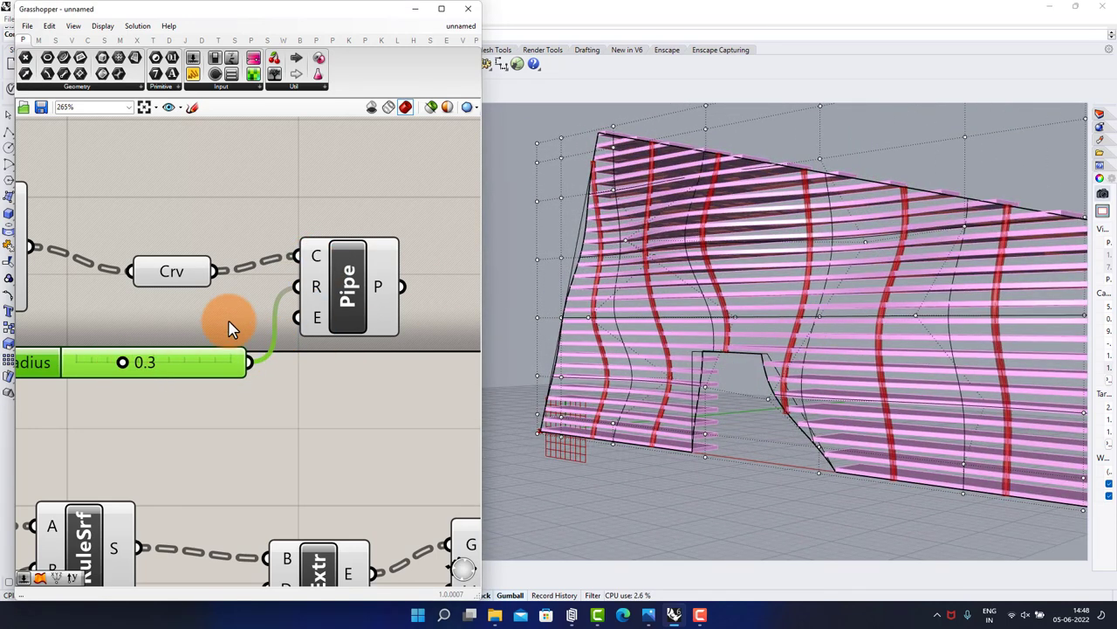
pyautogui.scroll(-2, 262, 270)
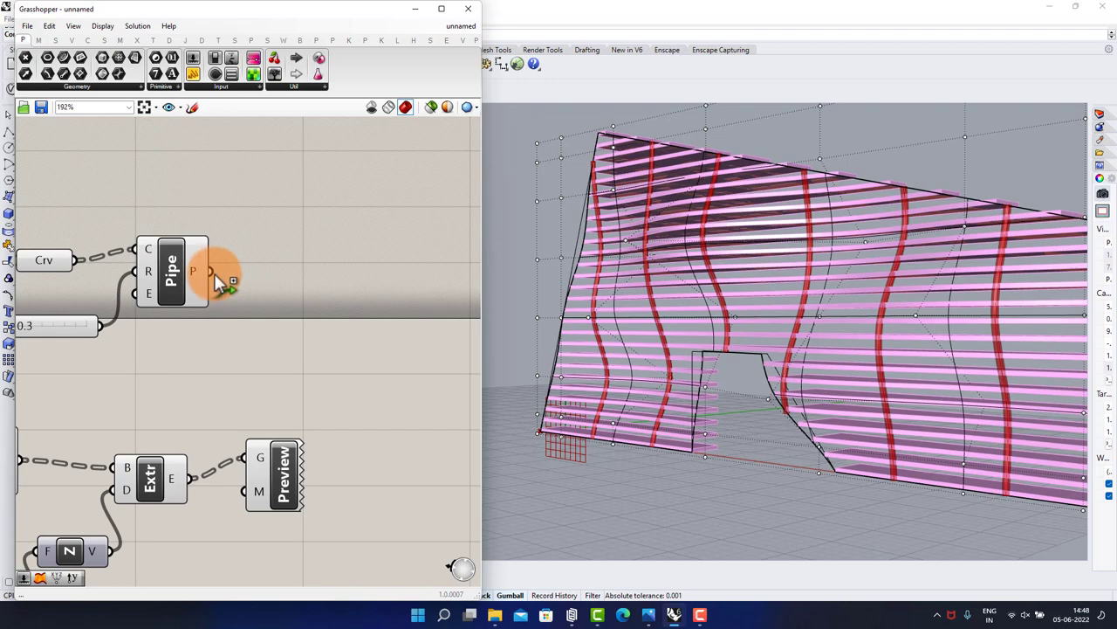
pyautogui.moveTo(253, 458); pyautogui.dragTo(277, 457)
# Disconnect the Pipe output from the Custom Preview's geometry input
pyautogui.moveTo(768, 299)
pyautogui.mouseDown(button='right')
pyautogui.moveTo(764, 283)
pyautogui.moveTo(817, 319)
pyautogui.moveTo(928, 317)
pyautogui.moveTo(724, 317)
pyautogui.moveTo(743, 294)
pyautogui.moveTo(849, 299)
pyautogui.moveTo(862, 281)
pyautogui.moveTo(836, 367)
pyautogui.mouseUp(button='right')
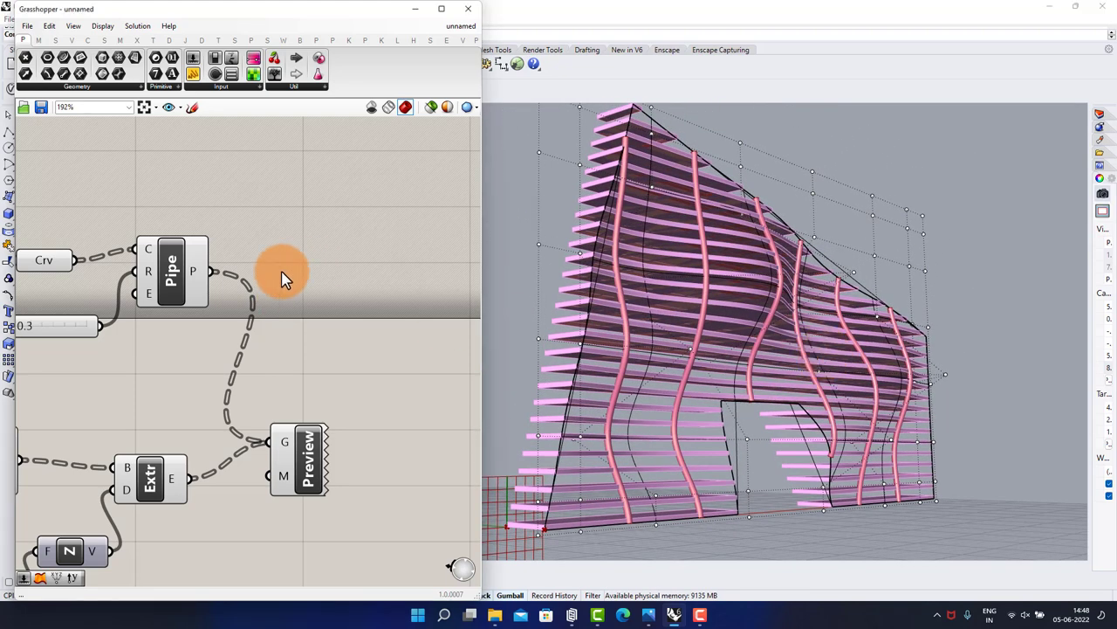
pyautogui.click(199, 295)
pyautogui.rightClick(291, 452)
pyautogui.moveTo(325, 424)
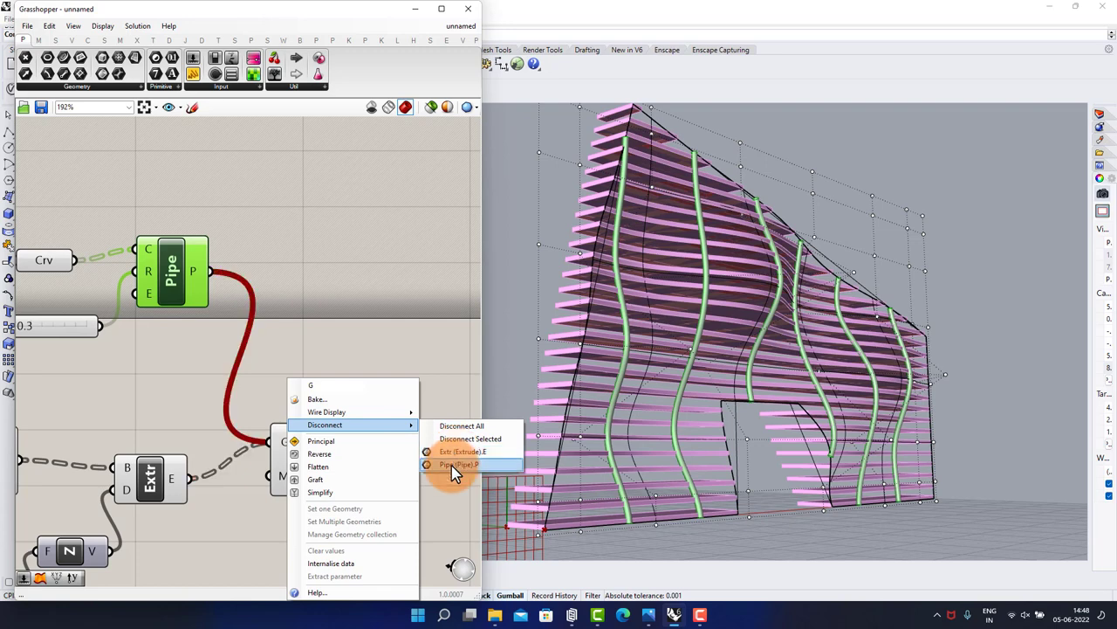
pyautogui.click(453, 464)
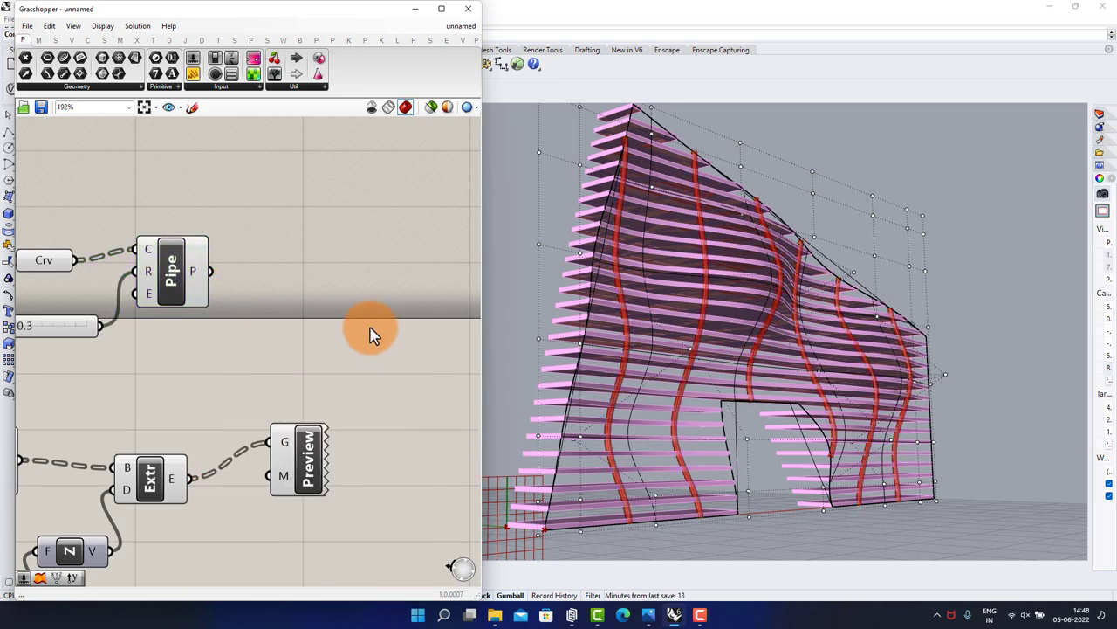
pyautogui.scroll(-5, 369, 331)
# Disable the preview of the pipe components so only the pink louvres show
pyautogui.moveTo(374, 199); pyautogui.dragTo(174, 281)
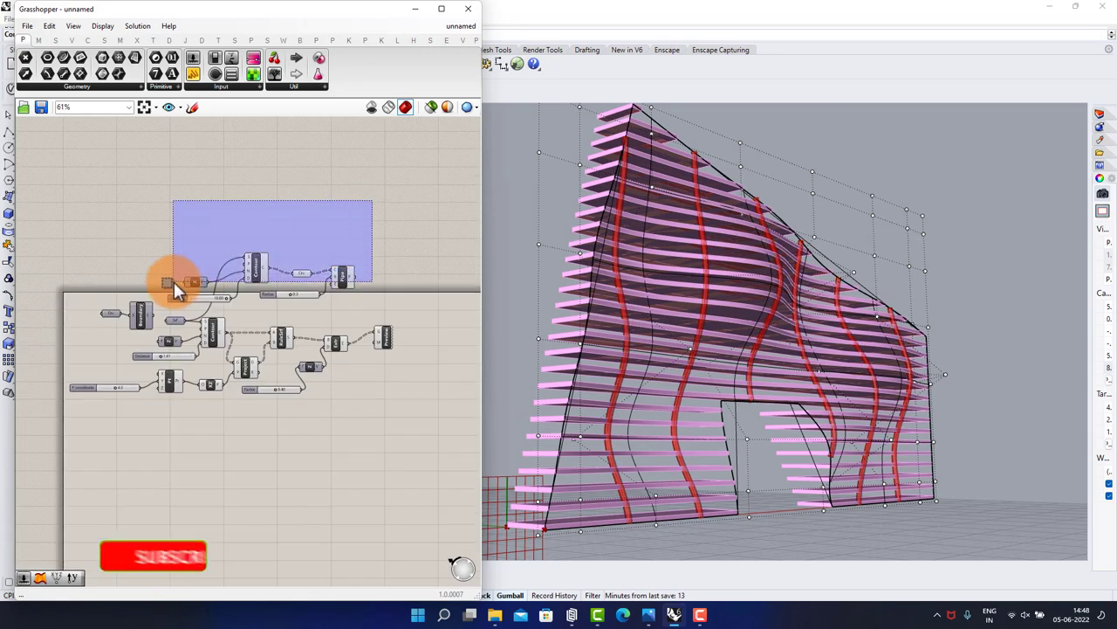
pyautogui.middleClick(224, 269)
pyautogui.click(262, 250)
pyautogui.moveTo(719, 317)
pyautogui.mouseDown(button='right')
pyautogui.moveTo(716, 332)
pyautogui.moveTo(748, 317)
pyautogui.moveTo(731, 320)
pyautogui.moveTo(752, 323)
pyautogui.moveTo(735, 374)
pyautogui.moveTo(756, 373)
pyautogui.moveTo(738, 361)
pyautogui.moveTo(760, 369)
pyautogui.moveTo(669, 369)
pyautogui.moveTo(756, 368)
pyautogui.moveTo(715, 364)
pyautogui.moveTo(718, 374)
pyautogui.mouseUp(button='right')
# Bake the Custom Preview louvres into the Rhino model, accepting the default attributes
pyautogui.scroll(3, 420, 353)
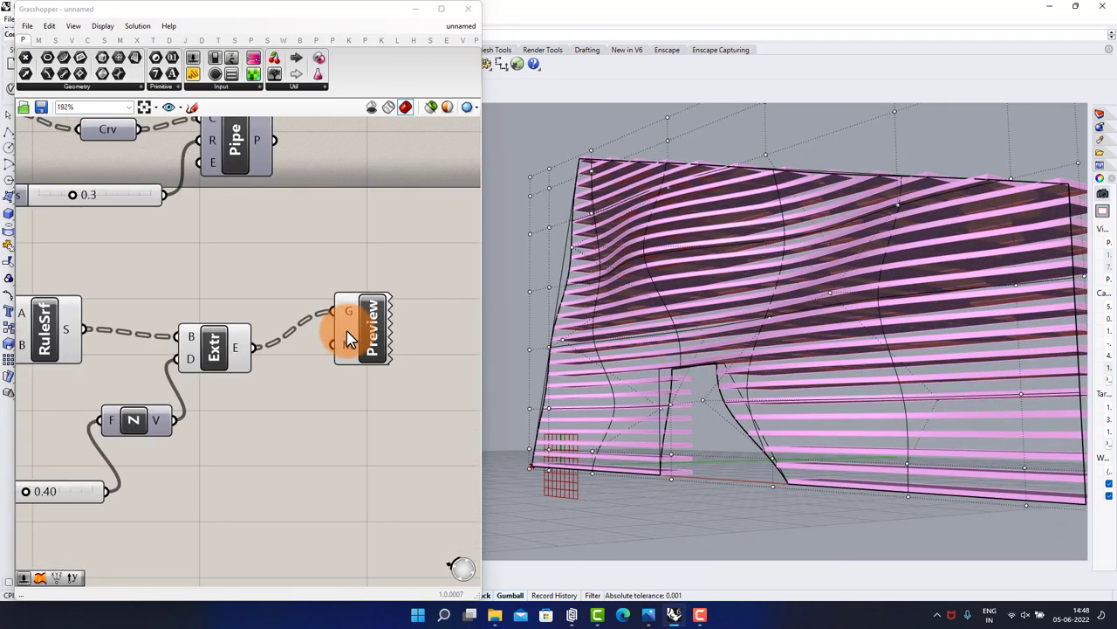
pyautogui.scroll(3, 349, 323)
pyautogui.rightClick(194, 330)
pyautogui.click(220, 397)
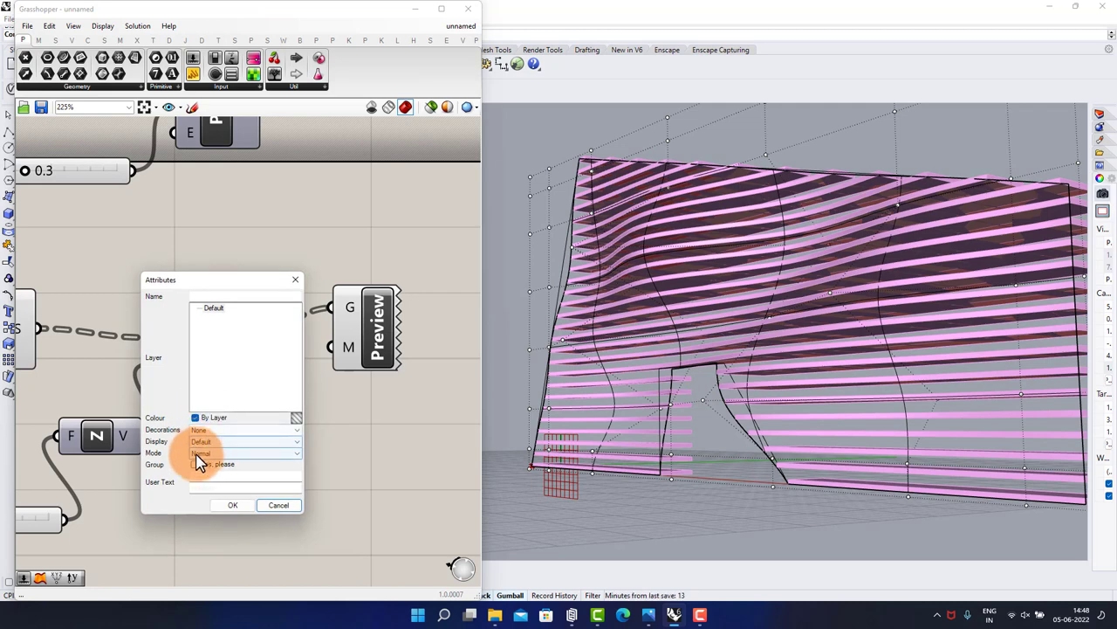
pyautogui.click(232, 504)
# Disable preview on all Grasshopper components and minimise the Grasshopper window
pyautogui.scroll(-3, 337, 324)
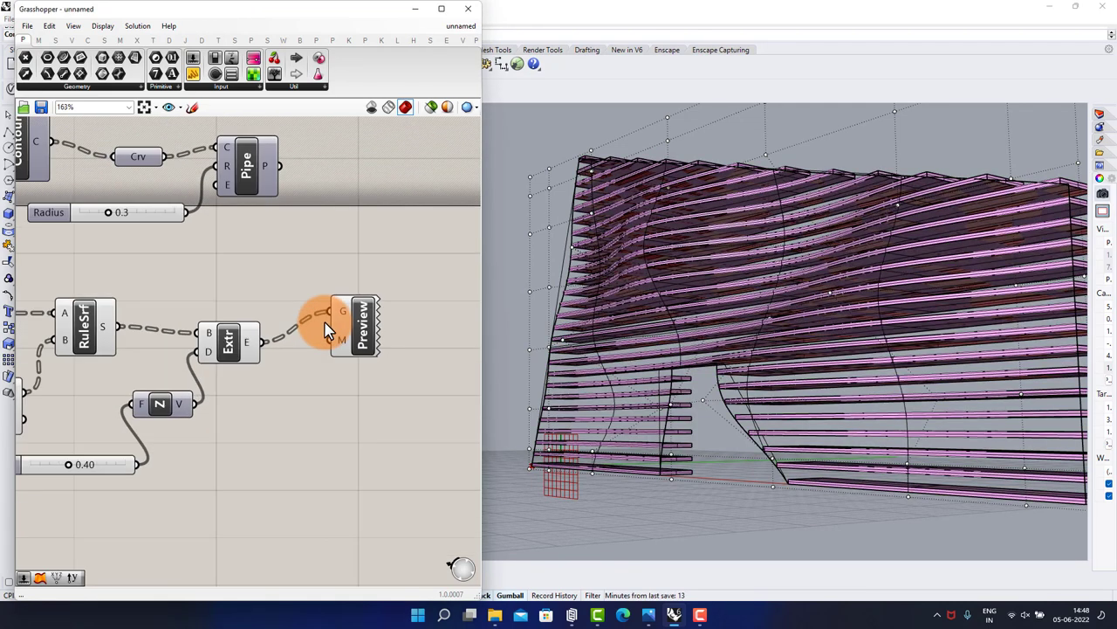
pyautogui.scroll(-3, 344, 317)
pyautogui.moveTo(379, 200)
pyautogui.mouseDown()
pyautogui.moveTo(125, 467)
pyautogui.moveTo(140, 451)
pyautogui.mouseUp()
pyautogui.middleClick(143, 454)
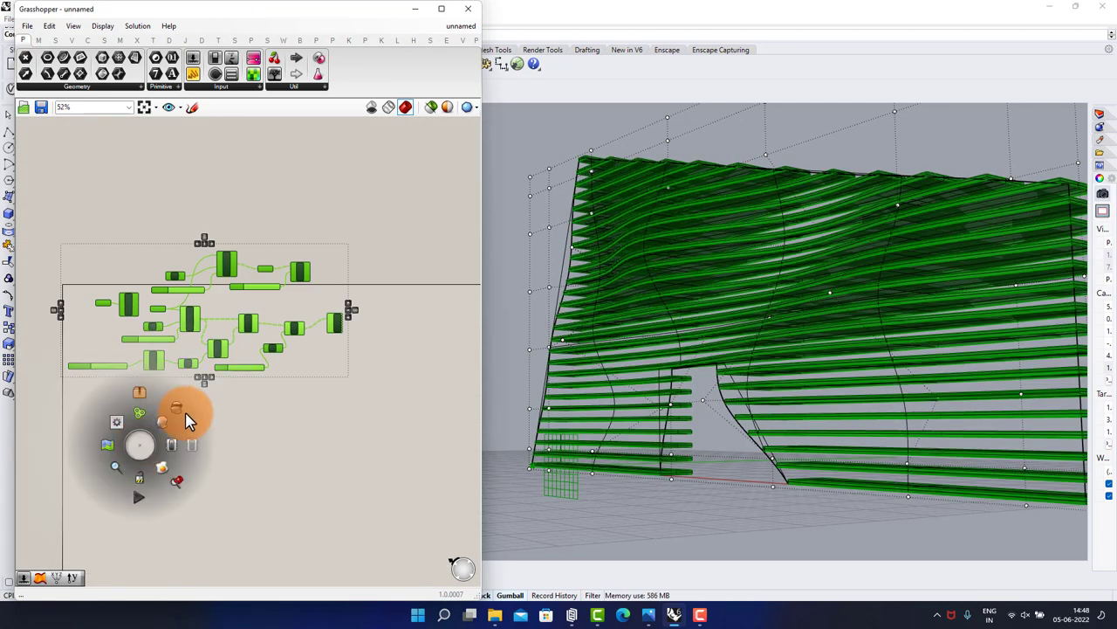
pyautogui.click(185, 412)
pyautogui.scroll(4, 349, 420)
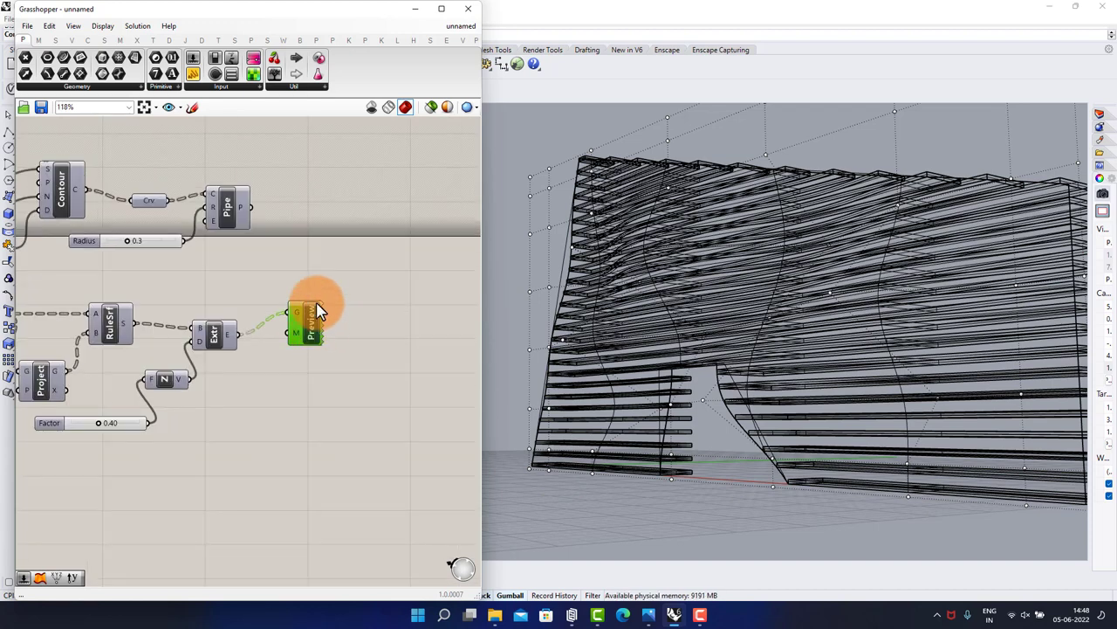
pyautogui.click(412, 8)
pyautogui.click(87, 110)
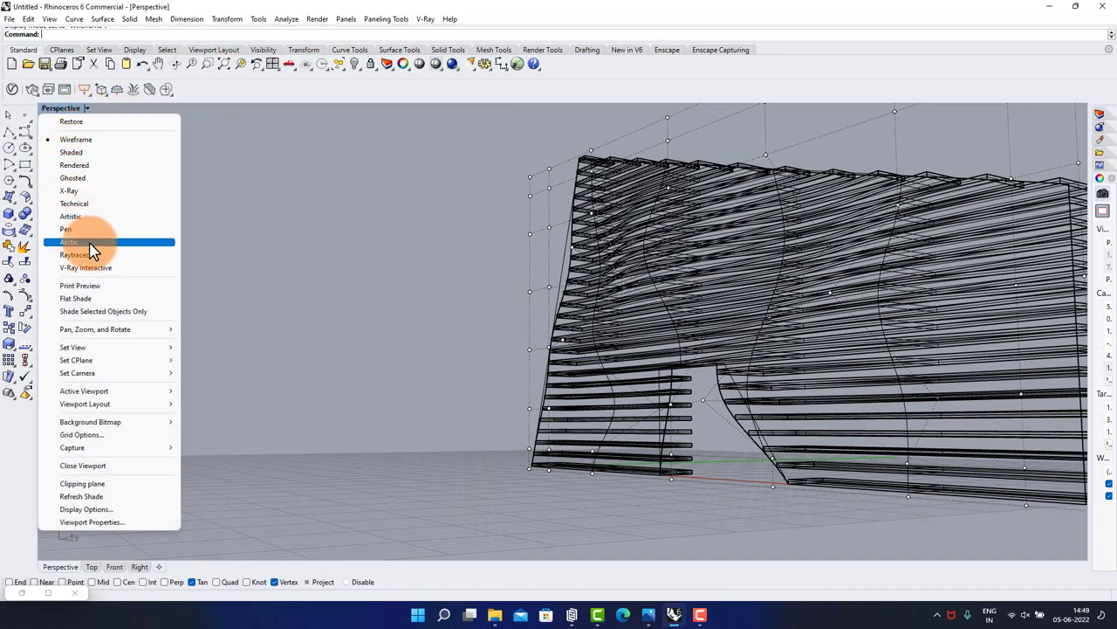
# Switch the Perspective viewport to Artistic display mode and orbit to a near-front view of the wall
pyautogui.click(89, 220)
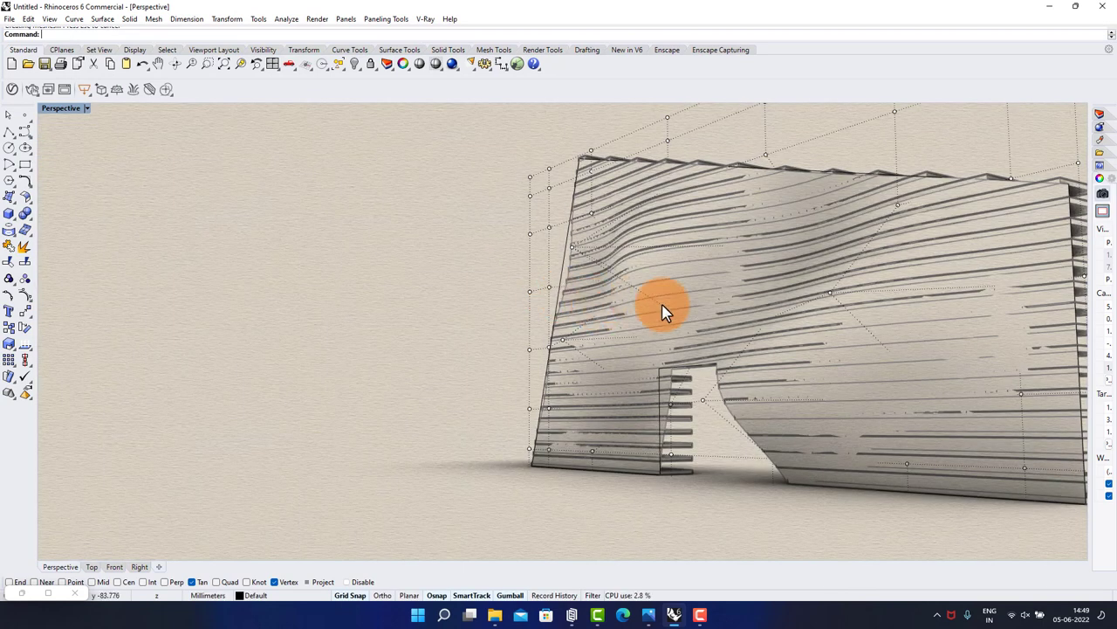
pyautogui.moveTo(661, 309); pyautogui.dragTo(806, 322, button='right')
pyautogui.scroll(4, 863, 342)
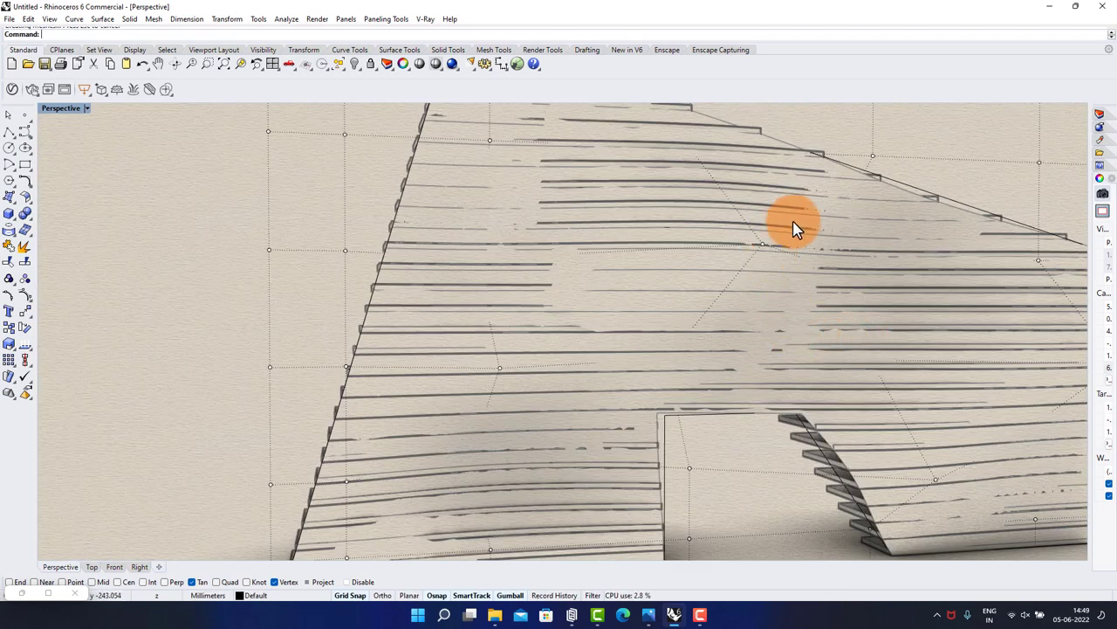
pyautogui.scroll(-5, 794, 227)
# Select the baked louvre fins, then the wall surface, then orbit to view the fins from the side
pyautogui.click(664, 307)
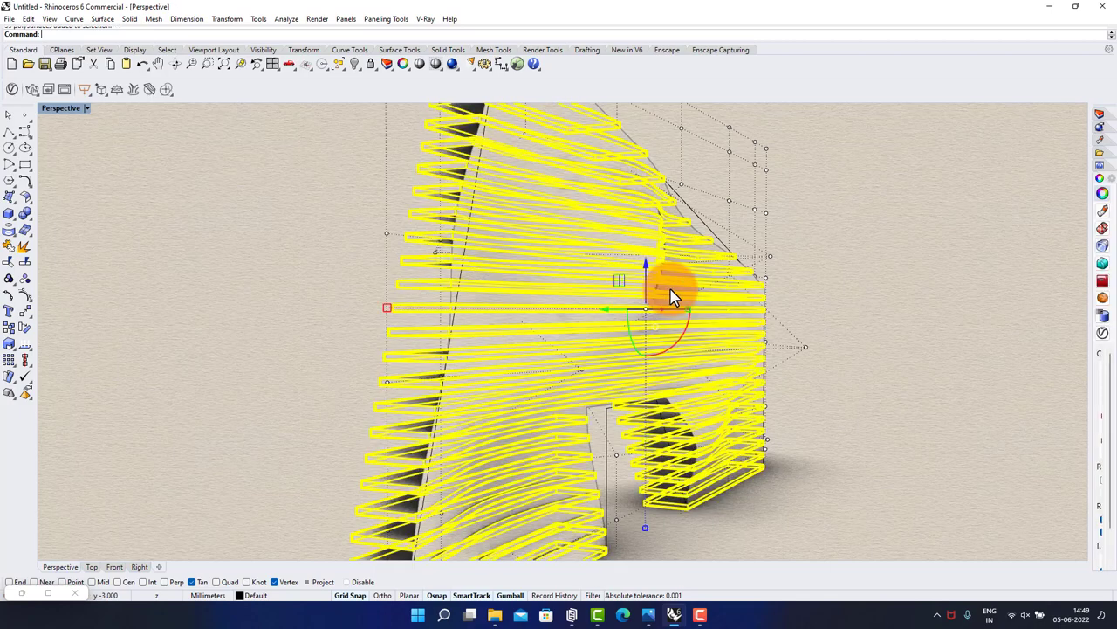
pyautogui.click(661, 324)
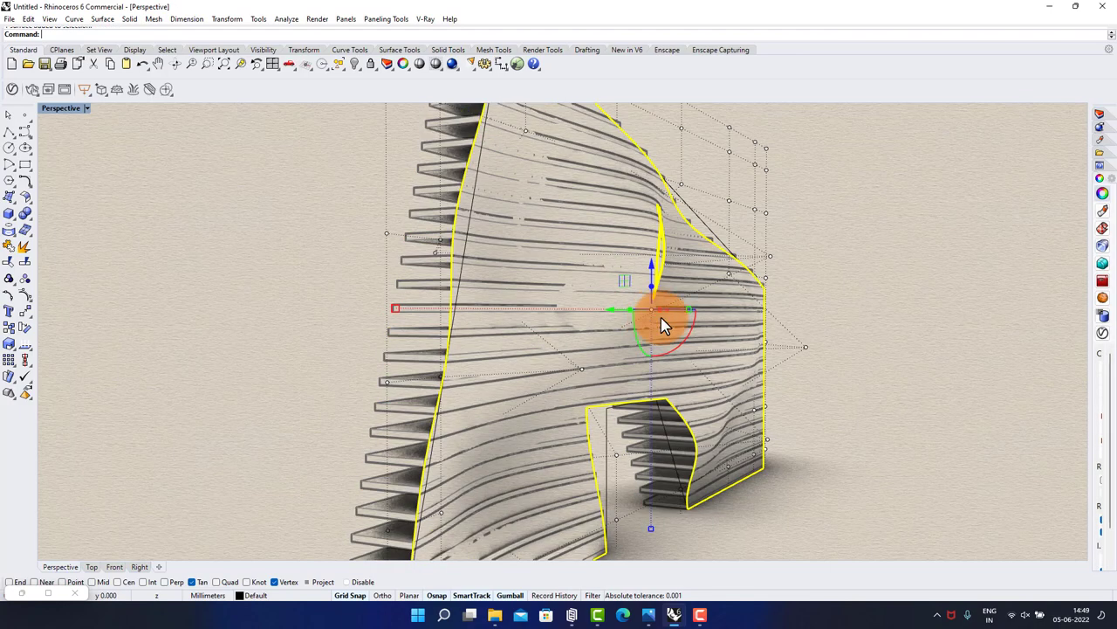
pyautogui.click(765, 255)
pyautogui.moveTo(731, 326)
pyautogui.mouseDown(button='right')
pyautogui.moveTo(411, 316)
pyautogui.moveTo(499, 299)
pyautogui.moveTo(481, 344)
pyautogui.moveTo(893, 352)
pyautogui.moveTo(669, 354)
pyautogui.moveTo(752, 358)
pyautogui.mouseUp(button='right')
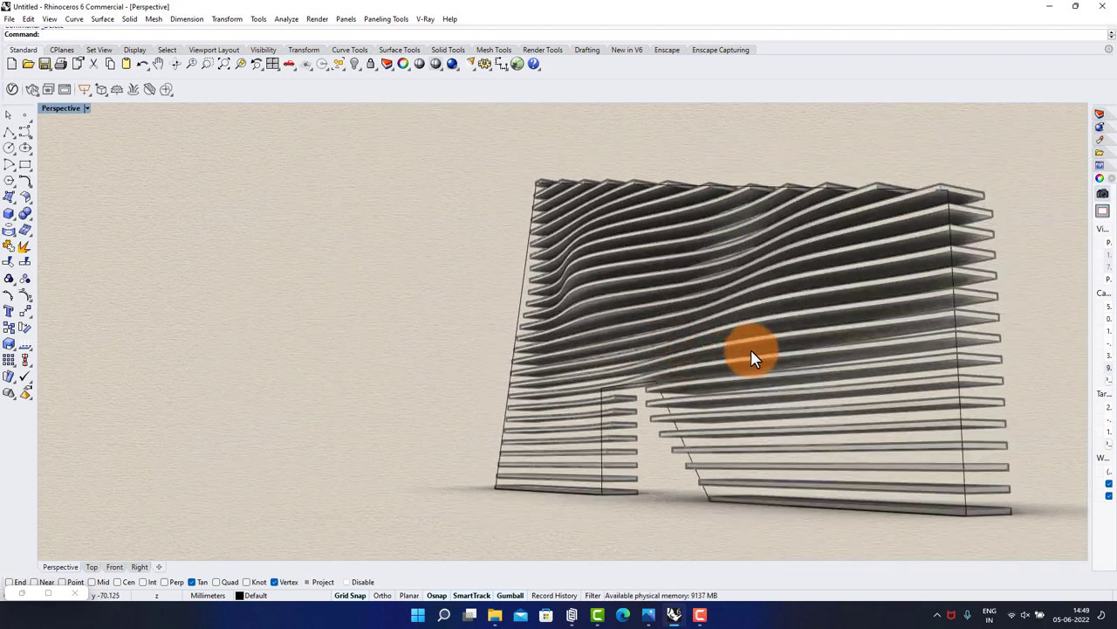